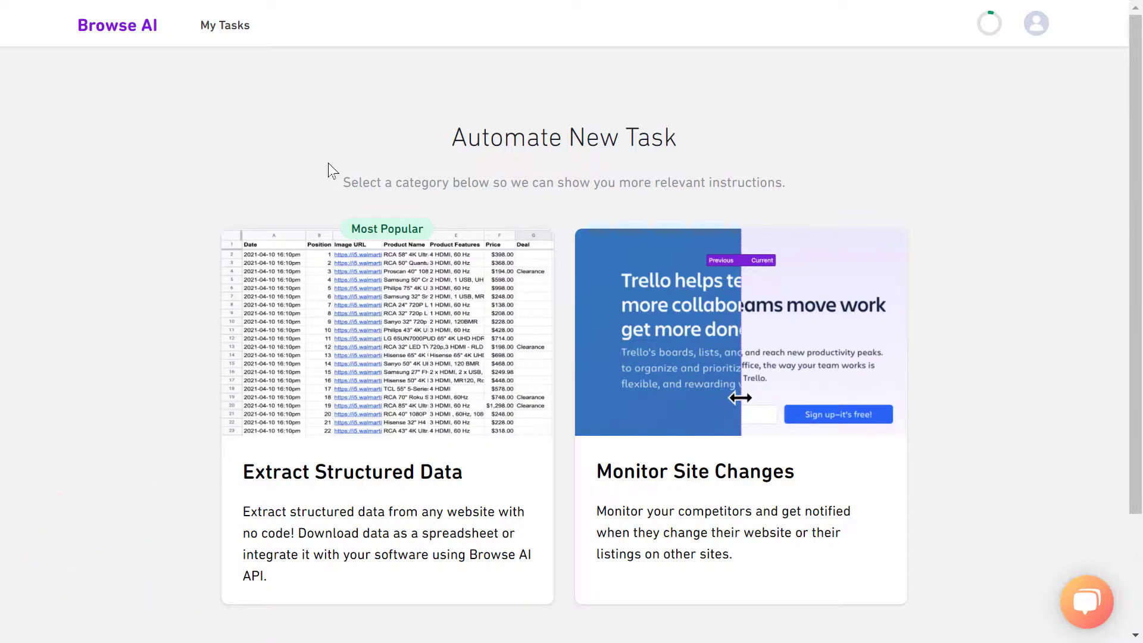
# - Start a new Extract Structured Data task in Browse AI
pyautogui.scroll(-3, 328, 162)
pyautogui.scroll(3, 327, 301)
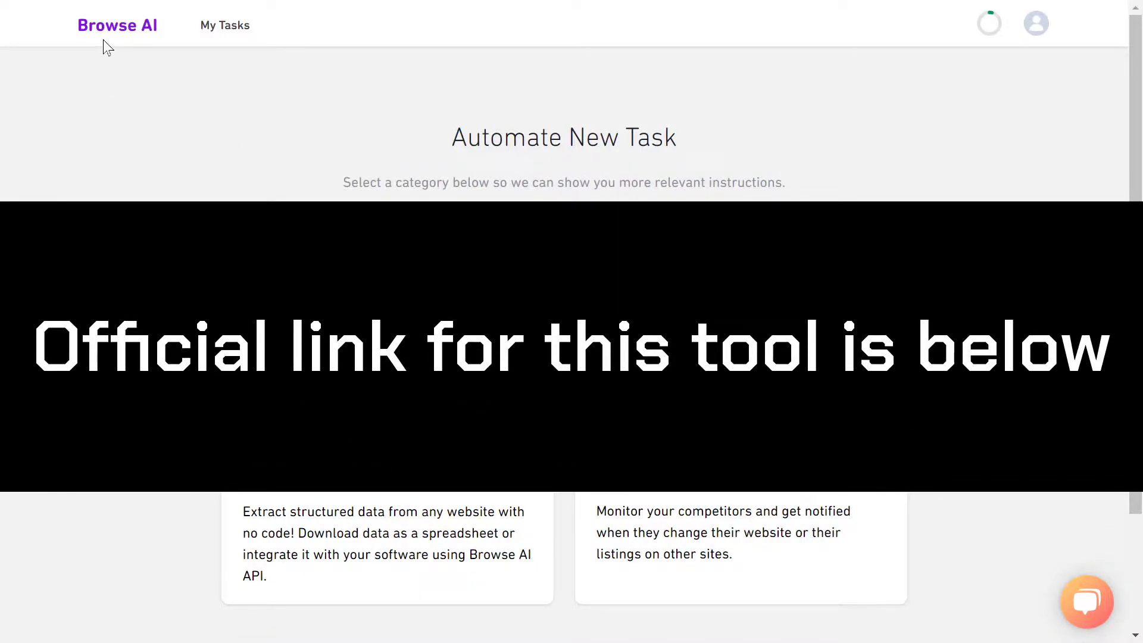
pyautogui.scroll(-2, 334, 158)
pyautogui.scroll(2, 115, 198)
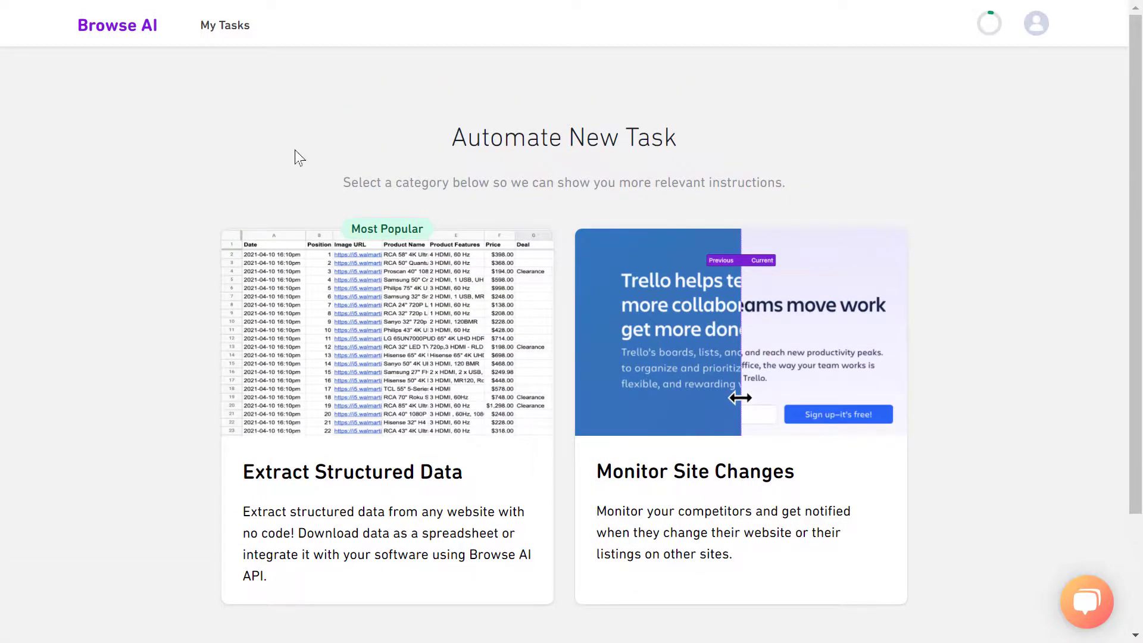
pyautogui.scroll(-1, 298, 156)
pyautogui.scroll(1, 300, 140)
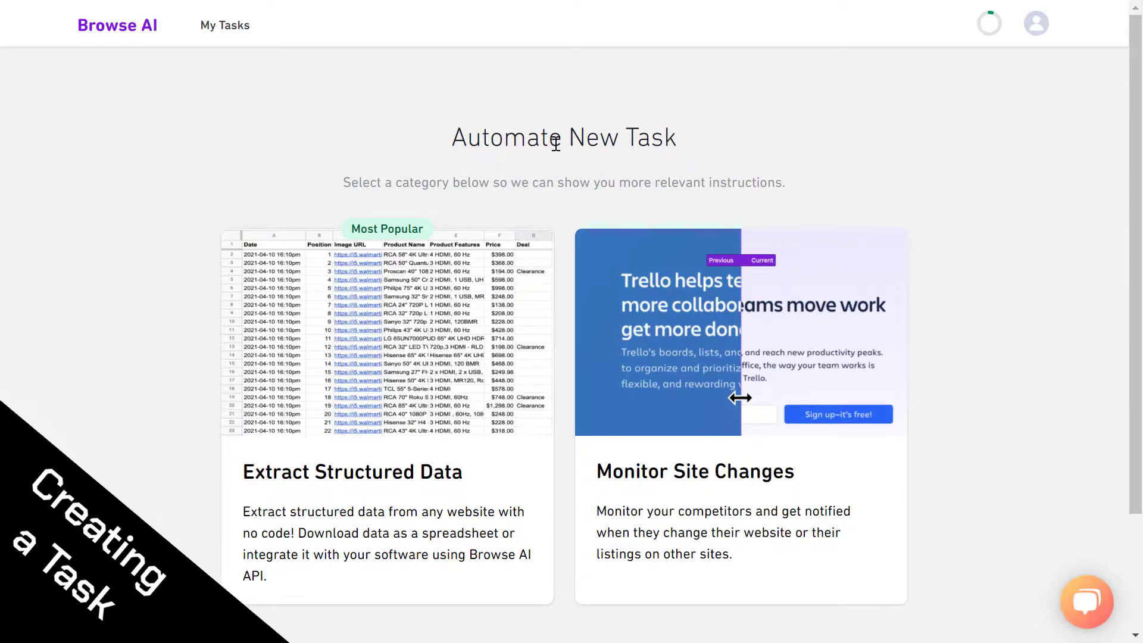
pyautogui.scroll(-1, 552, 259)
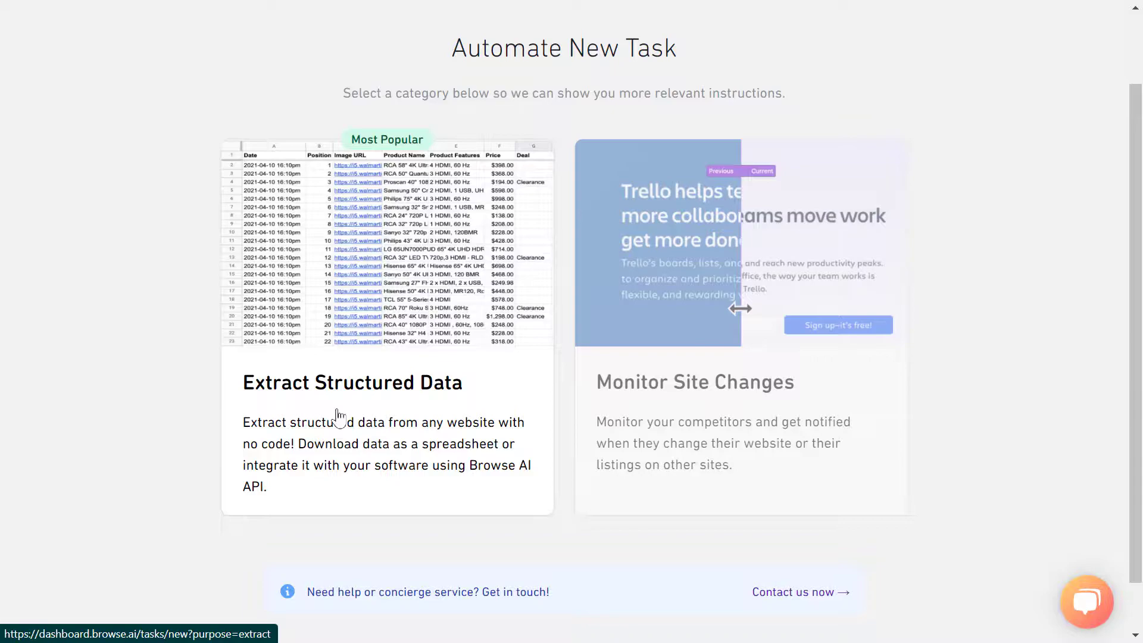
pyautogui.click(374, 415)
pyautogui.scroll(-1, 530, 268)
pyautogui.scroll(-3, 532, 218)
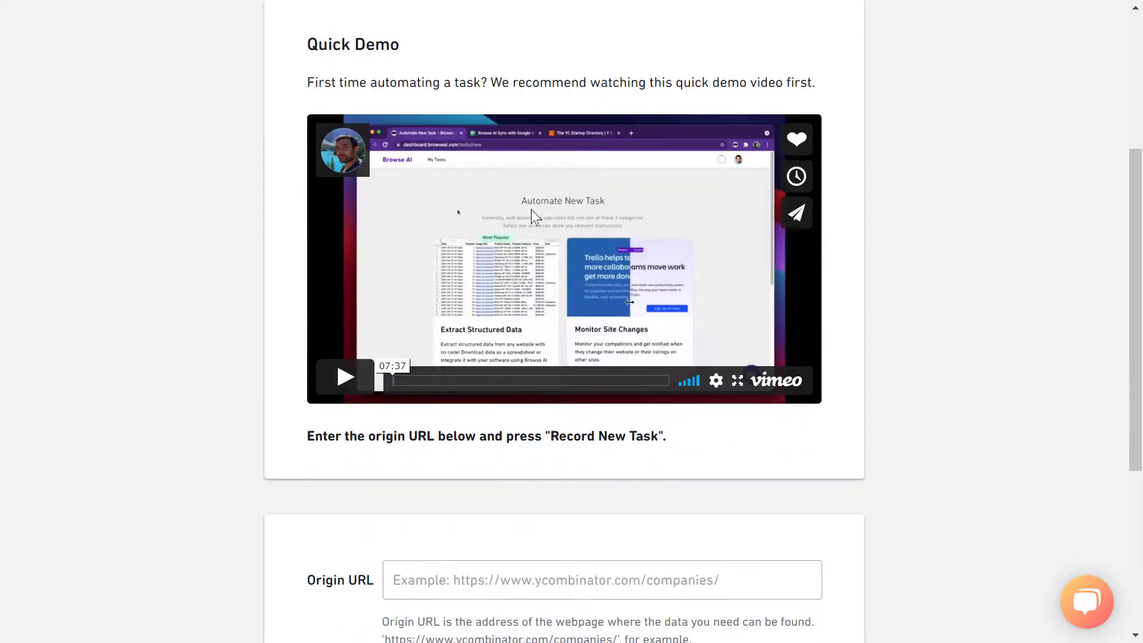
pyautogui.scroll(1, 502, 360)
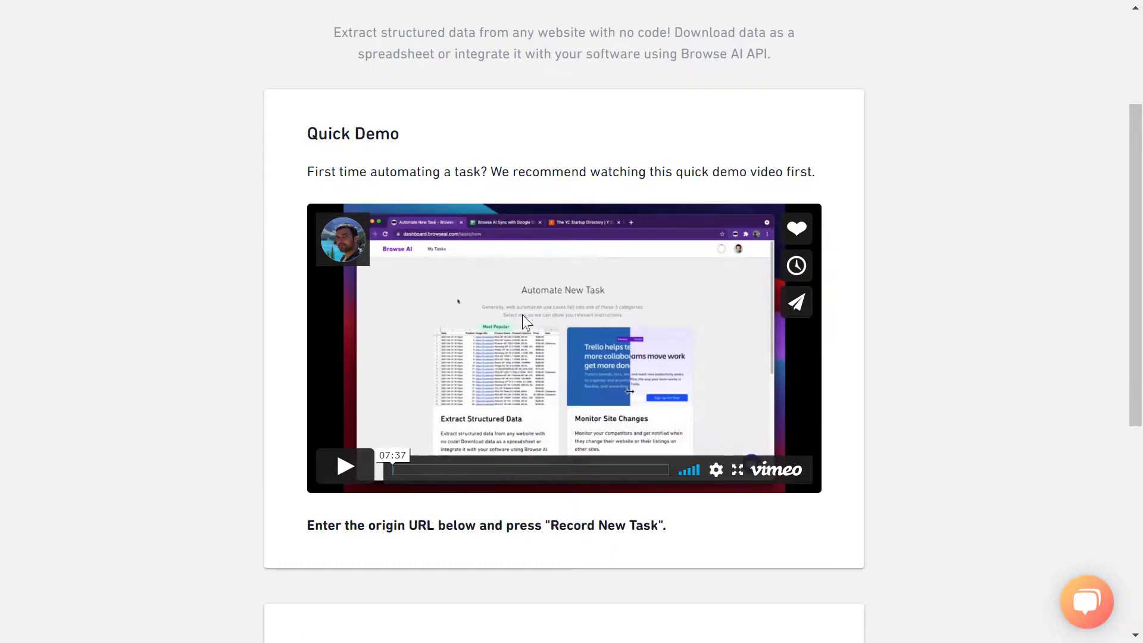
pyautogui.scroll(-5, 476, 268)
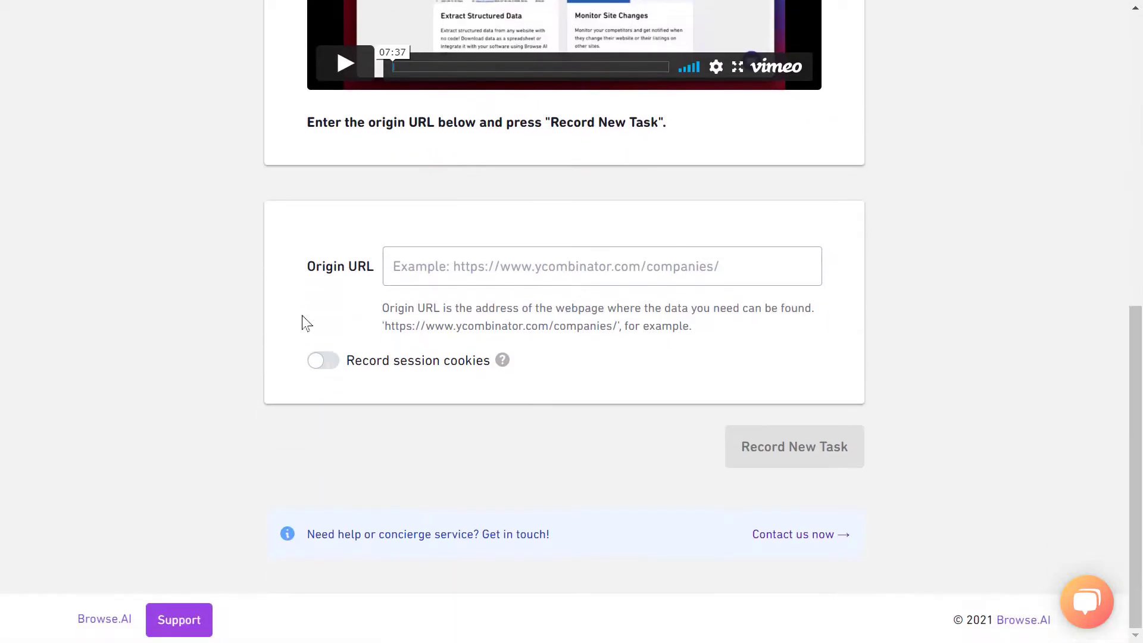
pyautogui.click(428, 267)
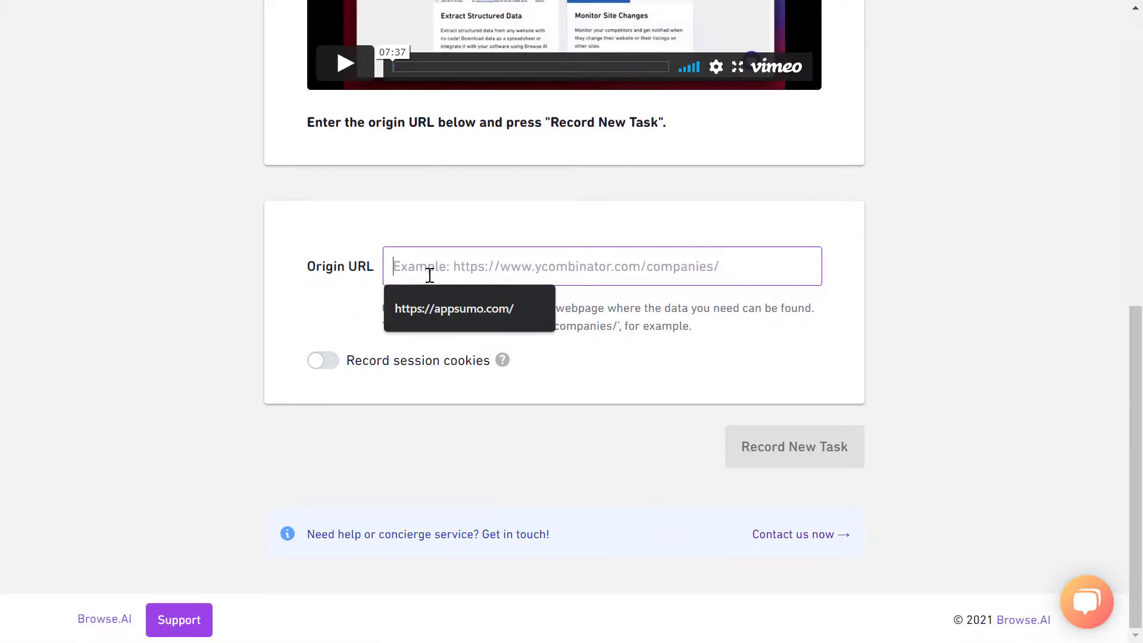
pyautogui.click(436, 309)
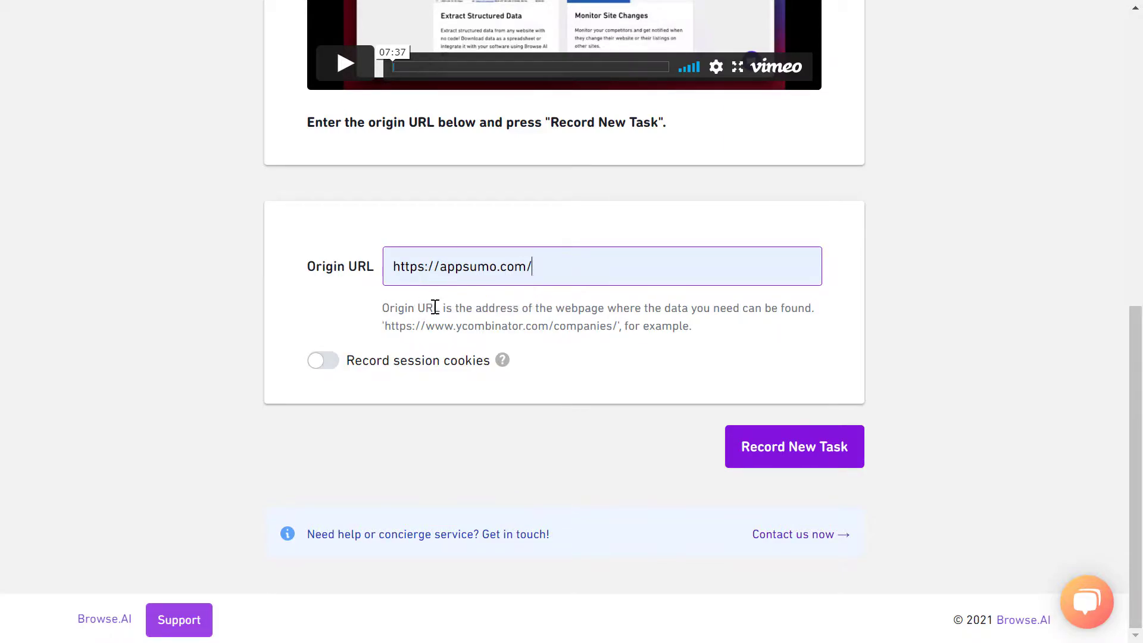
# - Toggle Record session cookies on and back off, leaving it disabled
pyautogui.click(324, 362)
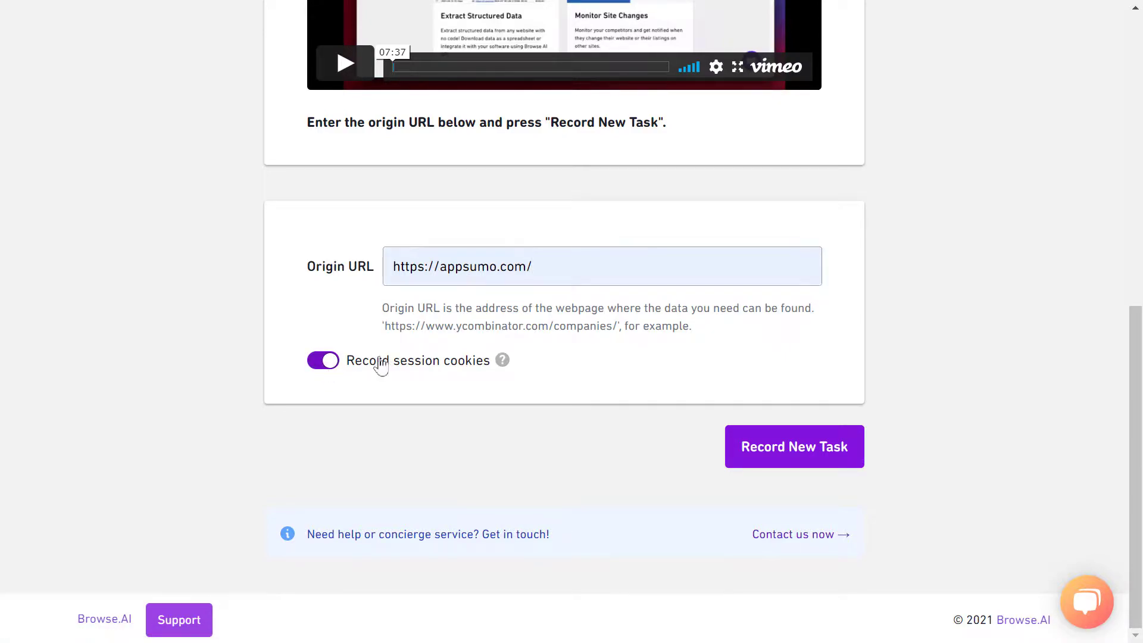
pyautogui.click(327, 366)
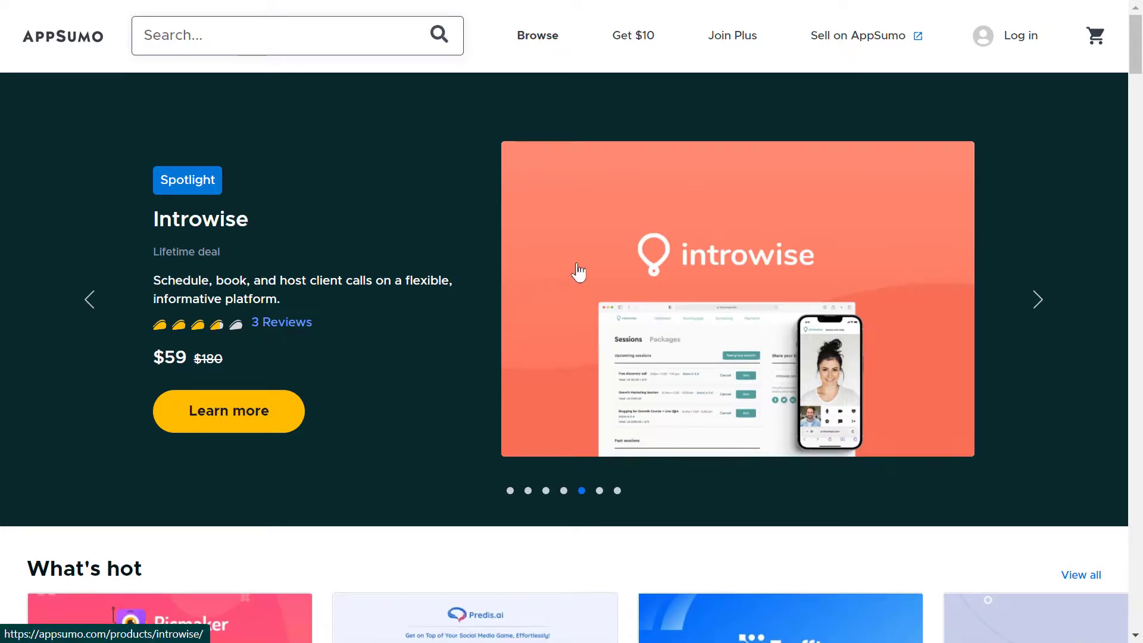
pyautogui.scroll(-9, 578, 272)
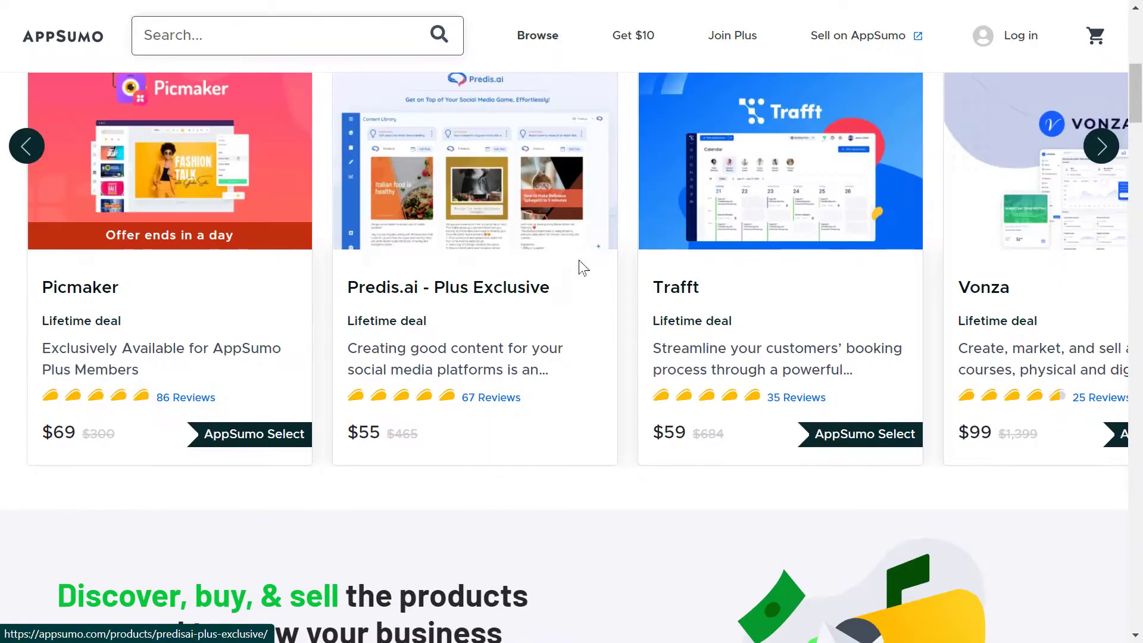
pyautogui.scroll(6, 579, 265)
pyautogui.scroll(3, 579, 266)
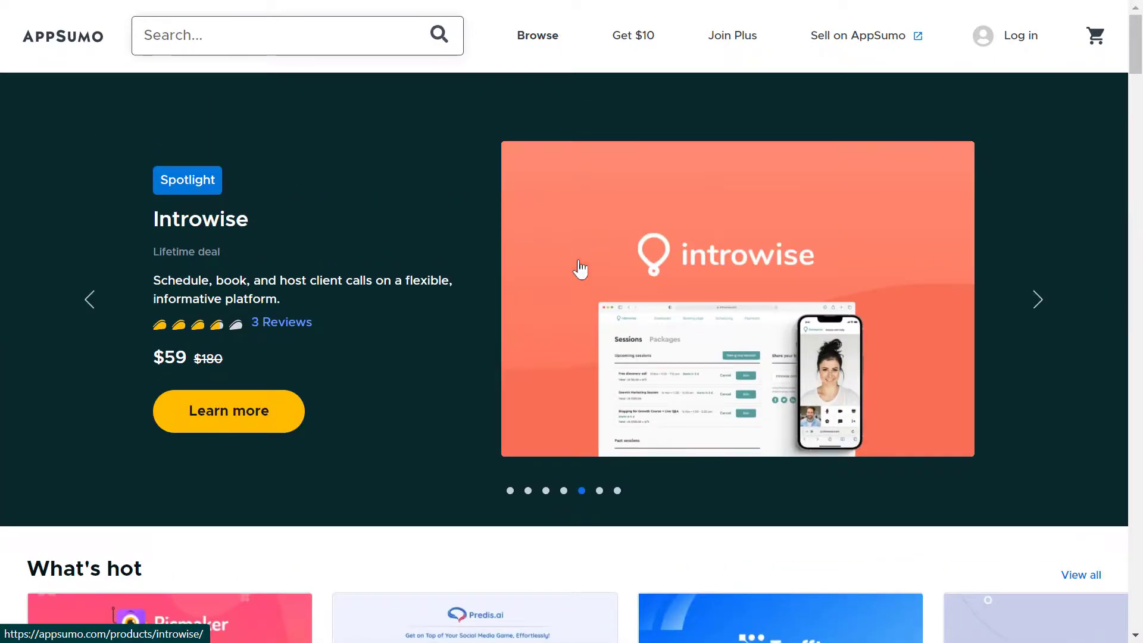
pyautogui.scroll(-9, 579, 265)
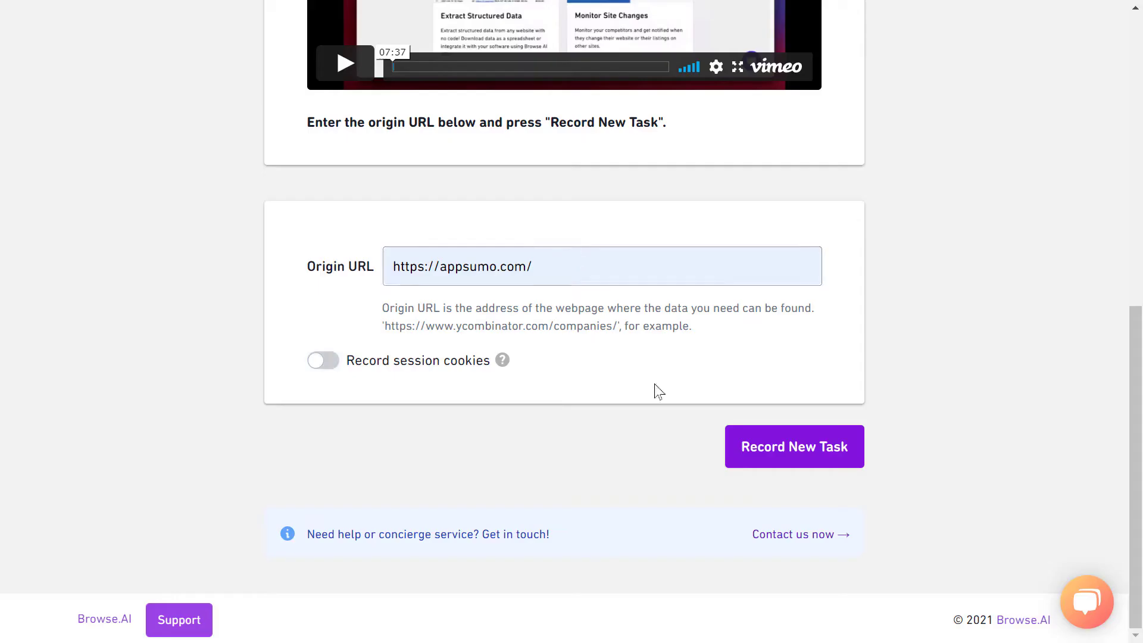
# - Begin recording the AppSumo task and get the Browse AI Recorder extension for Chrome
pyautogui.click(783, 458)
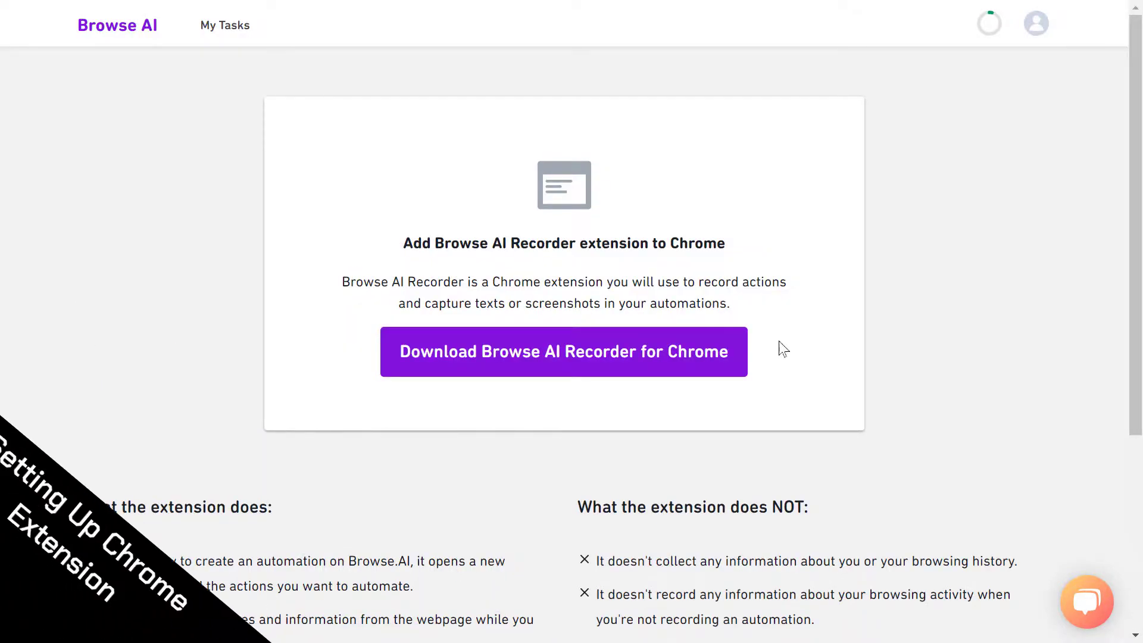
pyautogui.scroll(-1, 655, 333)
pyautogui.scroll(1, 614, 334)
pyautogui.click(584, 352)
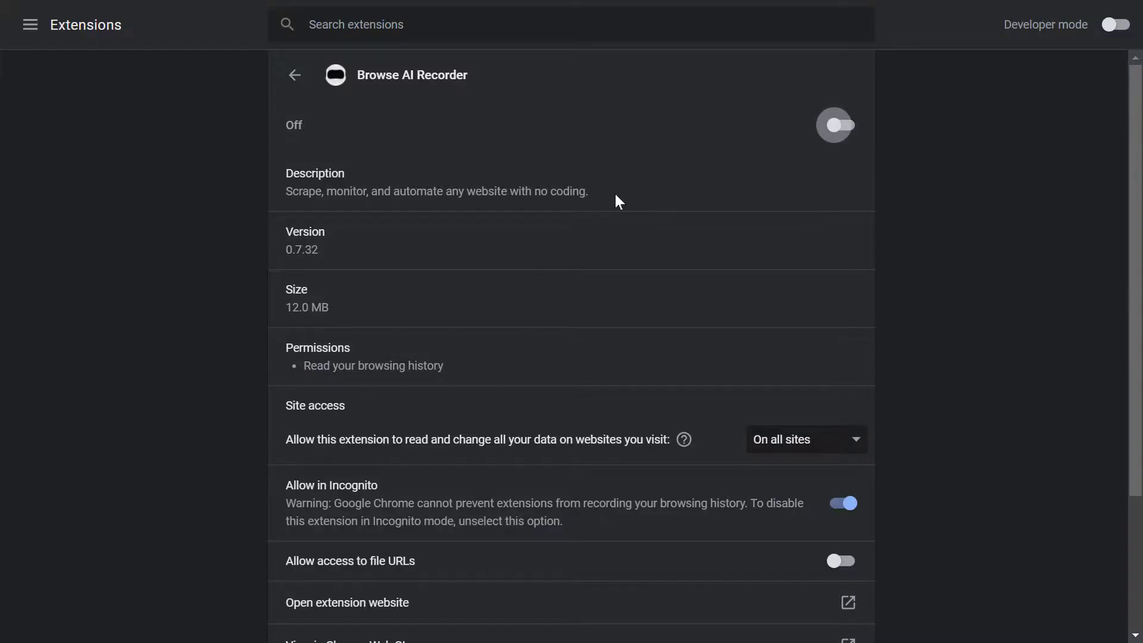
# - Switch the Browse AI Recorder extension on and return to the Browse AI tab
pyautogui.click(836, 126)
pyautogui.scroll(-2, 475, 191)
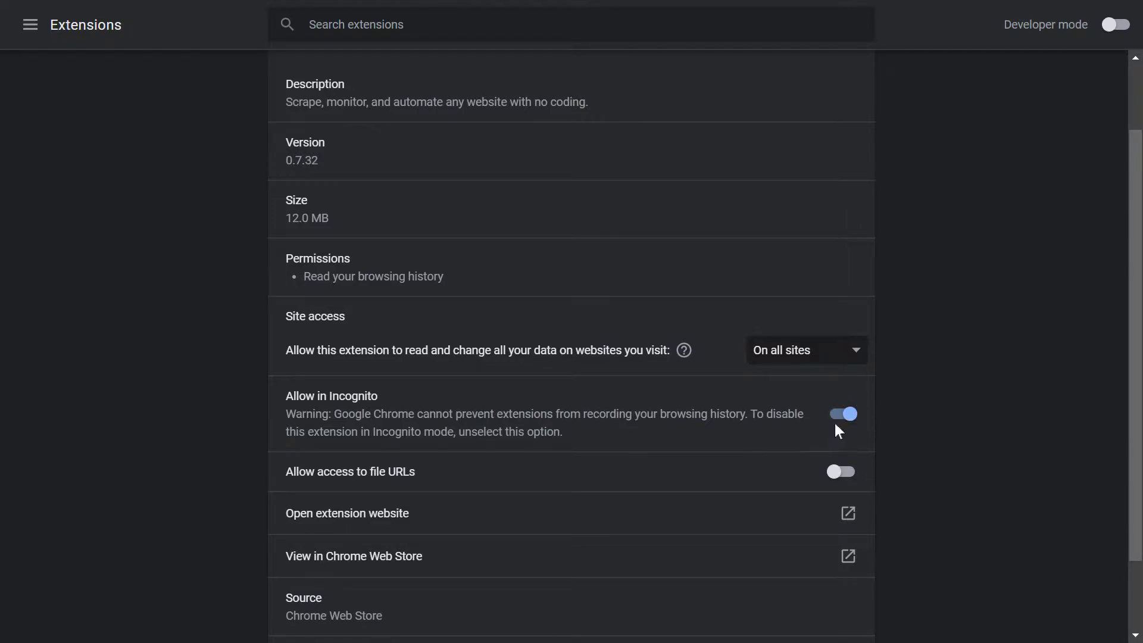
pyautogui.scroll(2, 615, 325)
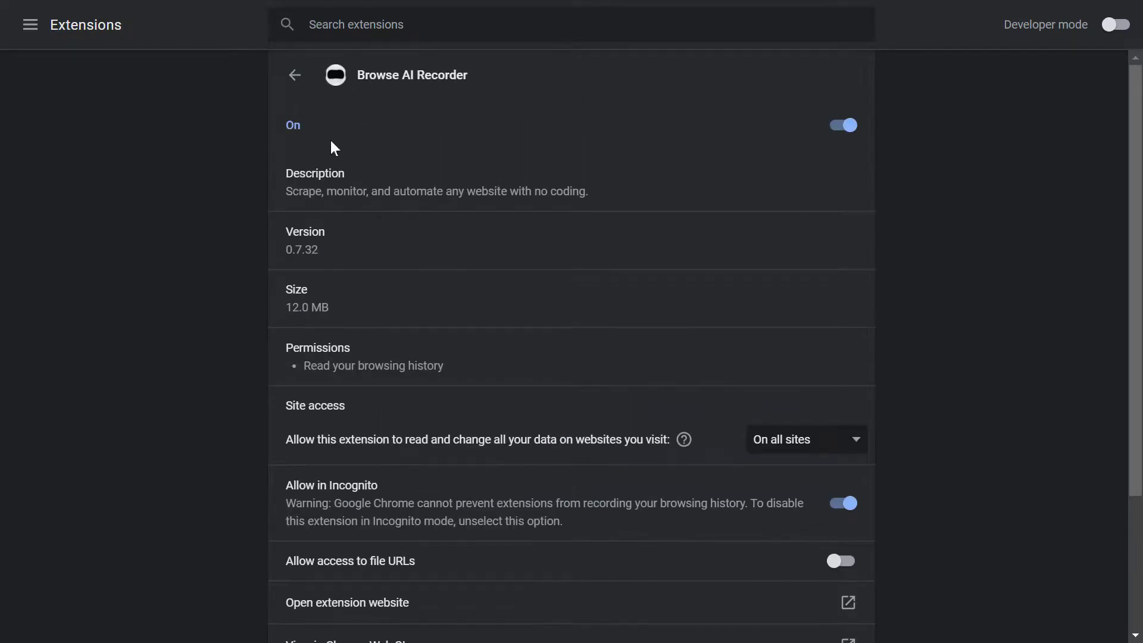
pyautogui.hotkey('ctrl', 'Tab')
pyautogui.hotkey('ctrl', 'Tab')
pyautogui.hotkey('ctrl', 'Tab')
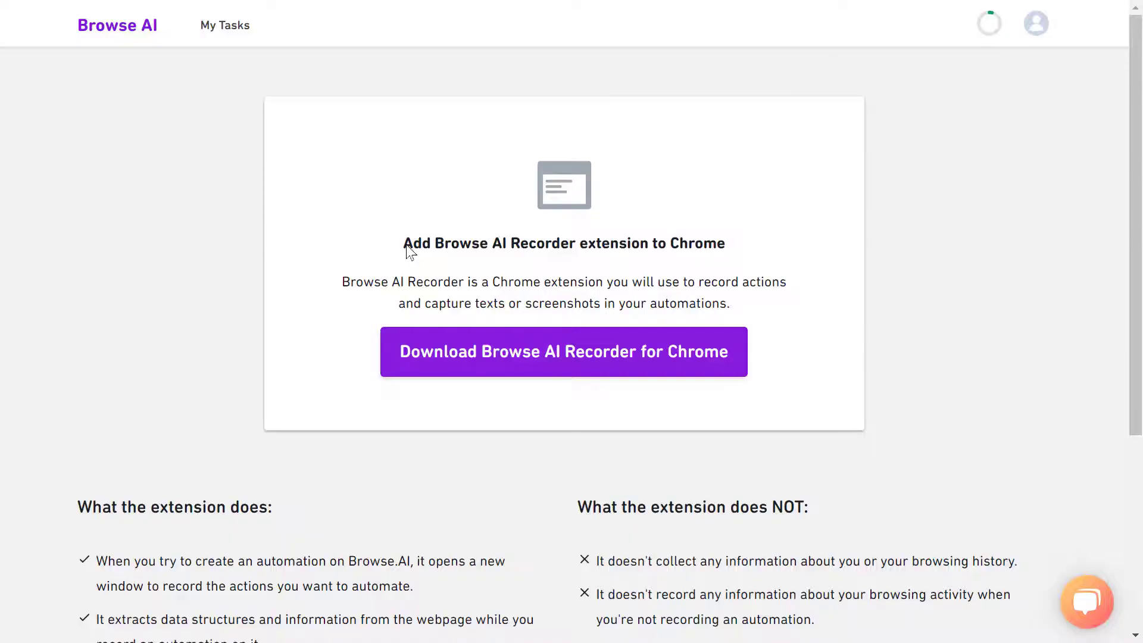
pyautogui.scroll(-4, 628, 363)
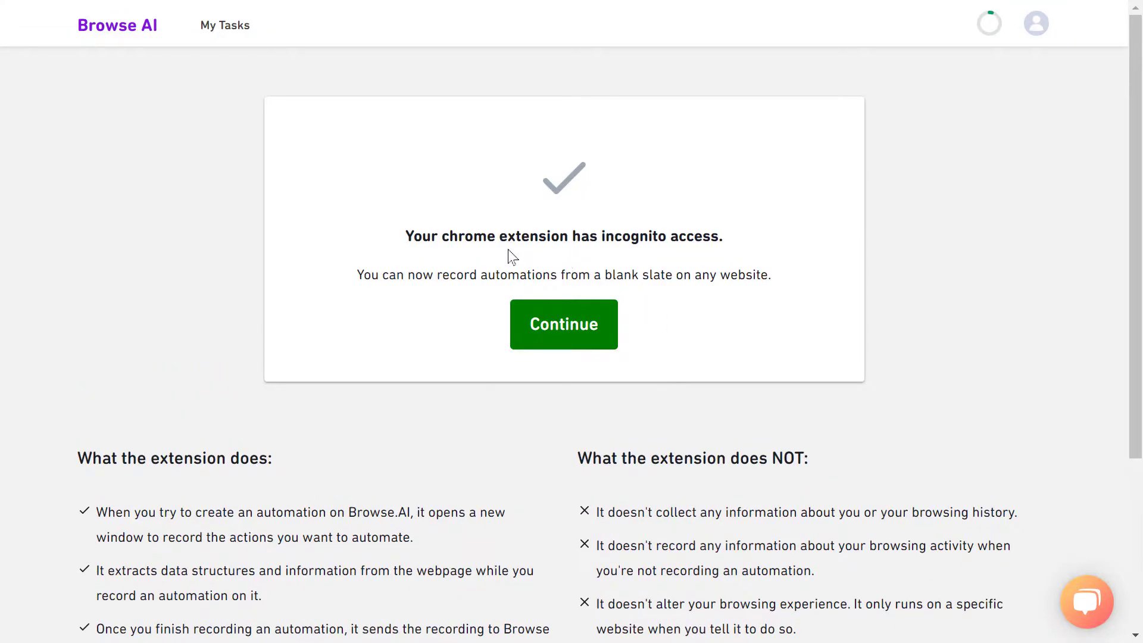
pyautogui.click(575, 329)
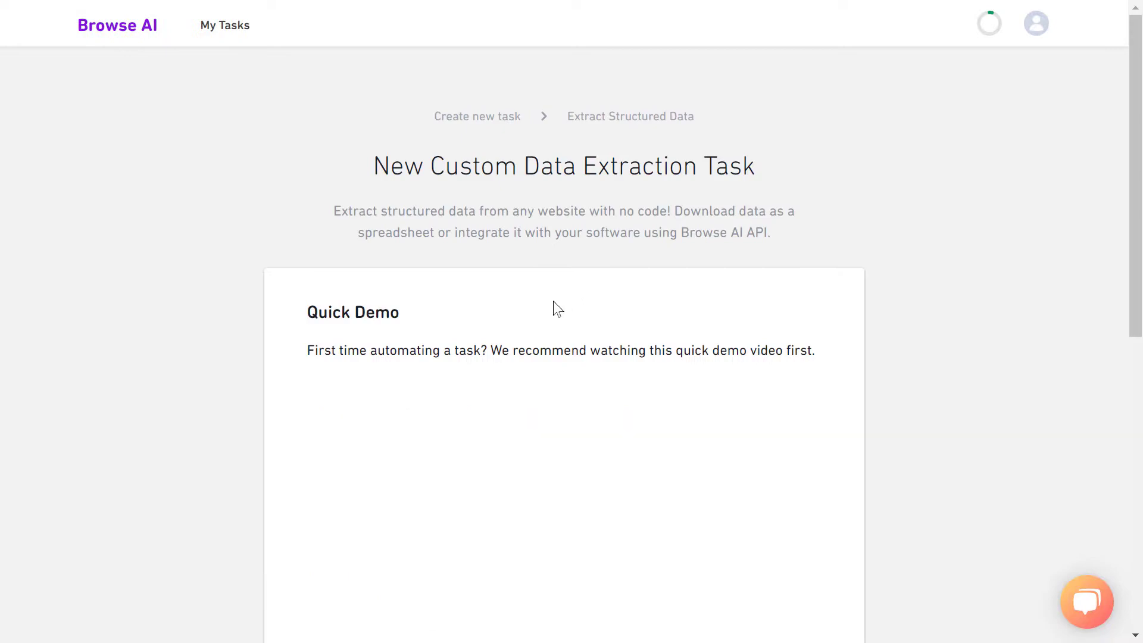
pyautogui.scroll(-10, 454, 285)
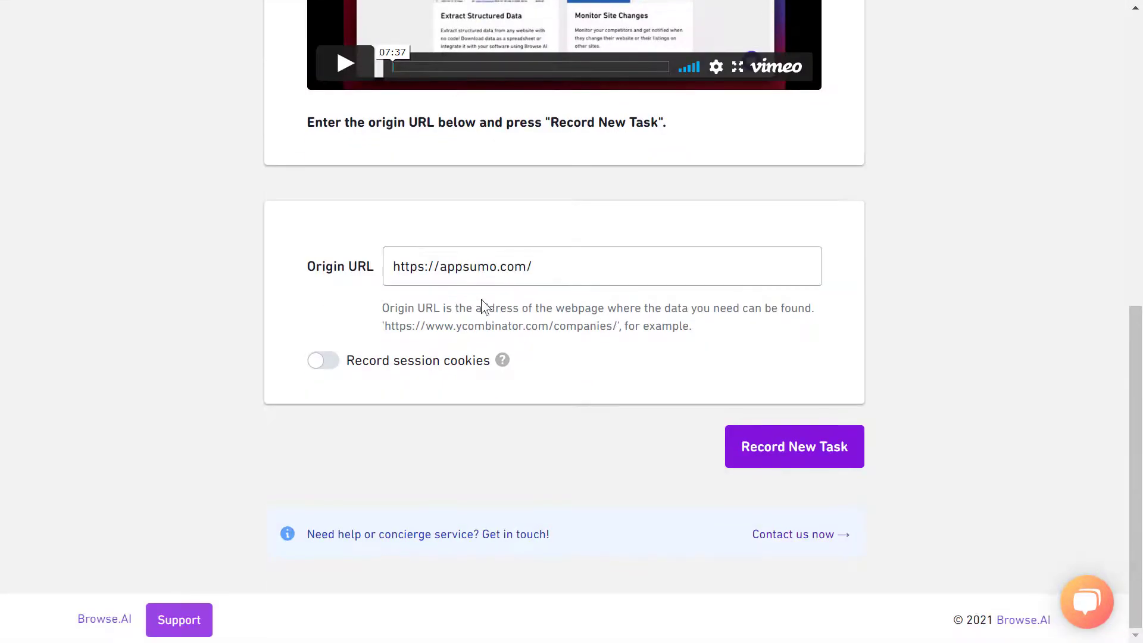
pyautogui.click(542, 272)
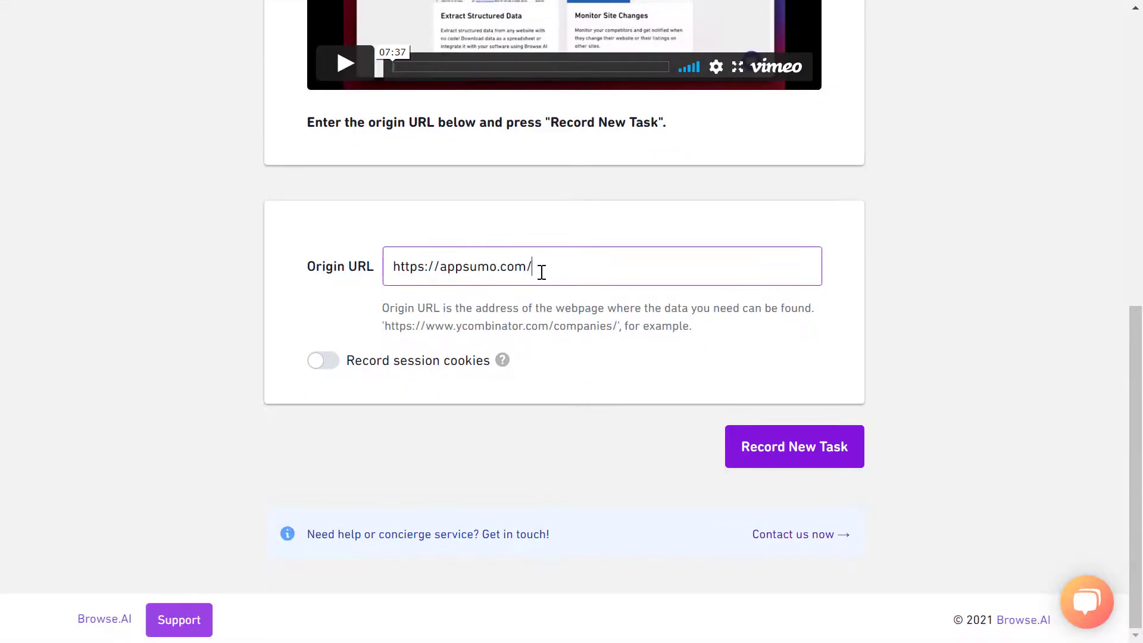
pyautogui.click(796, 463)
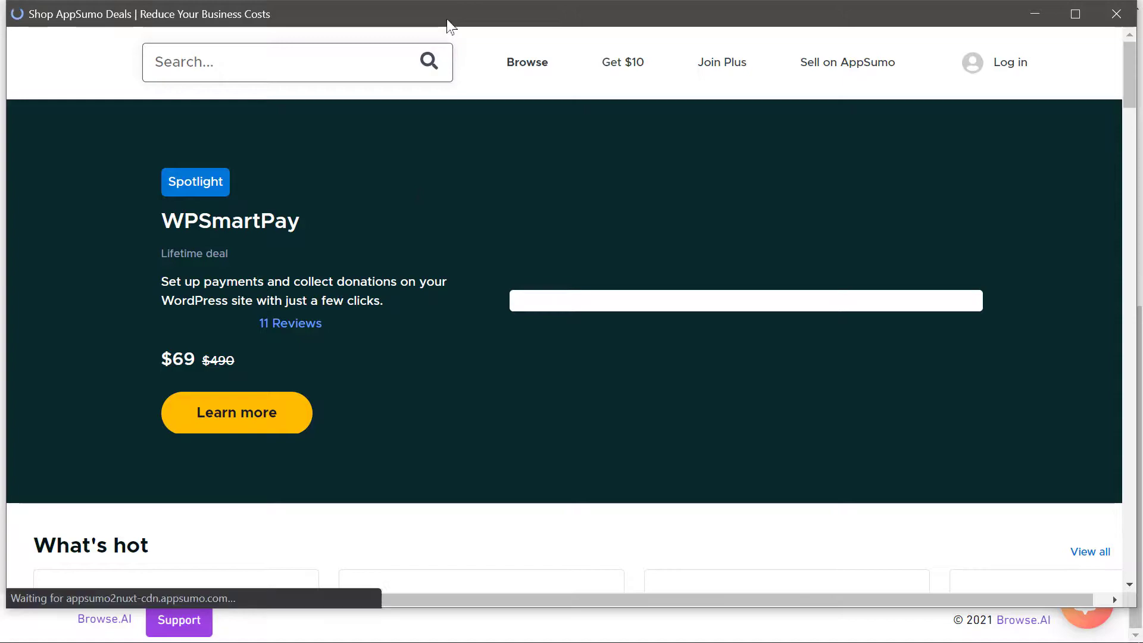
# - Dismiss the recorder's instructions and open its Capture List, Text and Screenshot menu
pyautogui.moveTo(448, 20); pyautogui.dragTo(450, 33)
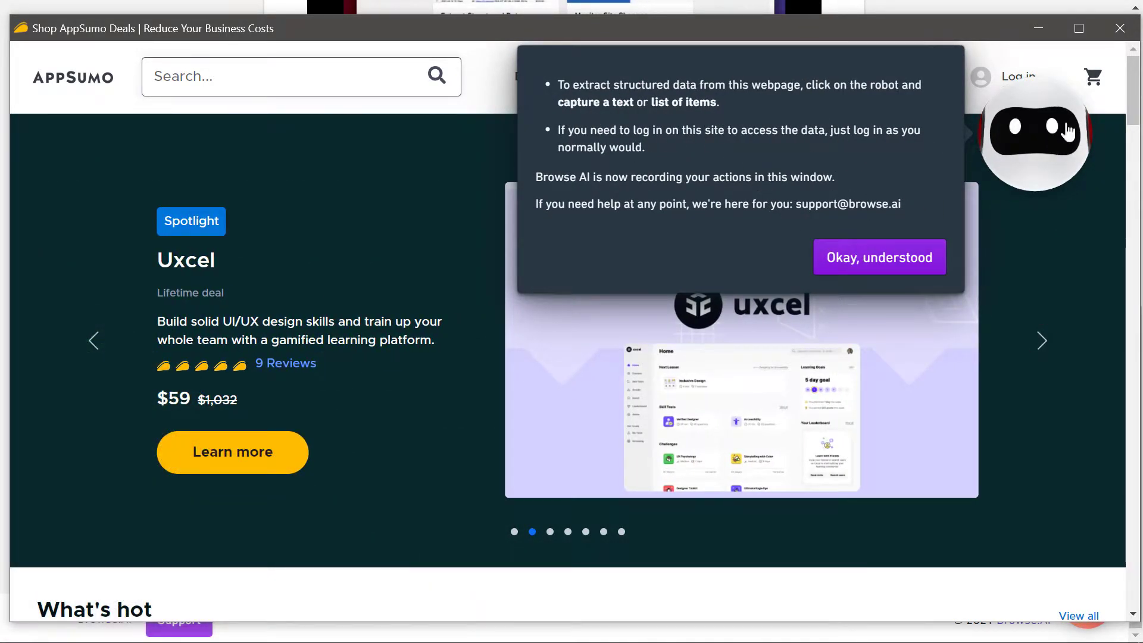
pyautogui.click(834, 265)
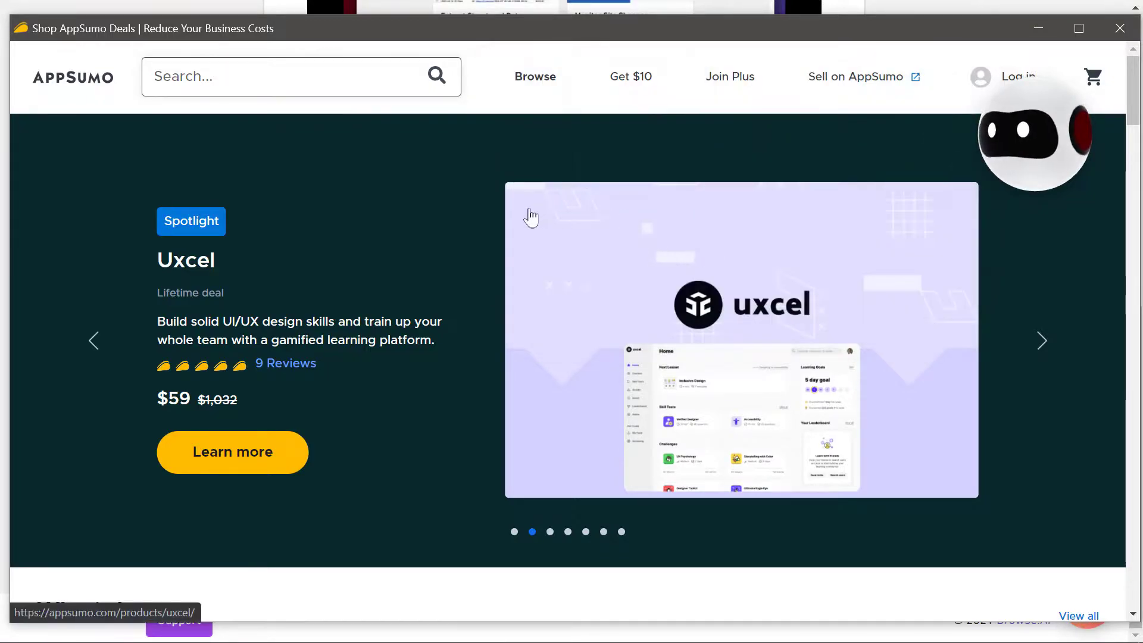
pyautogui.scroll(-5, 489, 238)
pyautogui.scroll(-6, 488, 250)
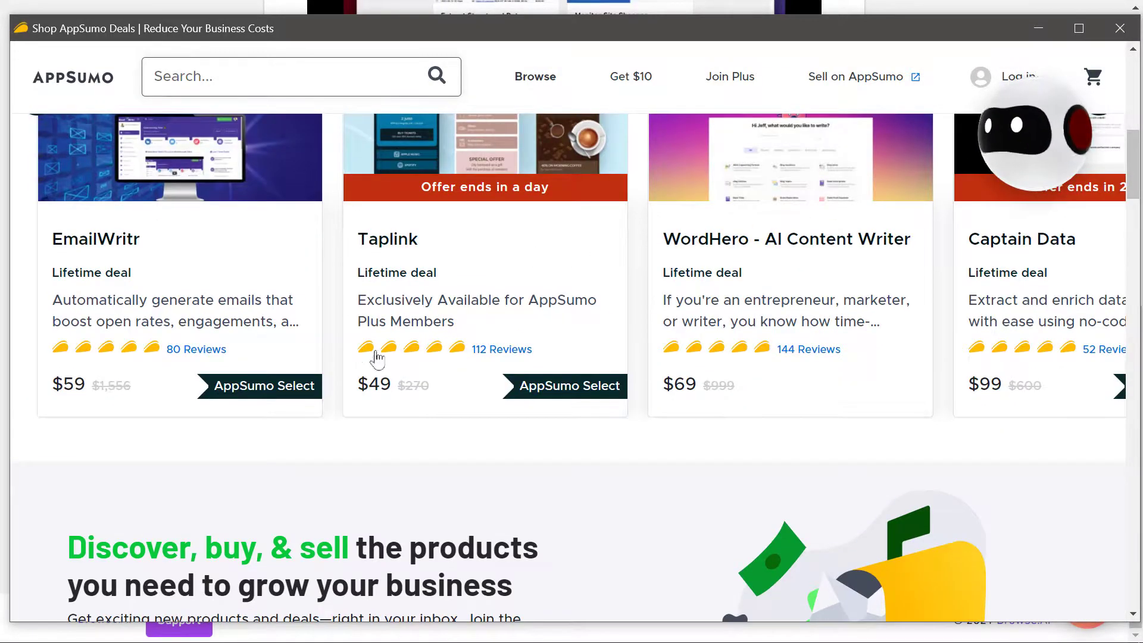
pyautogui.scroll(4, 703, 387)
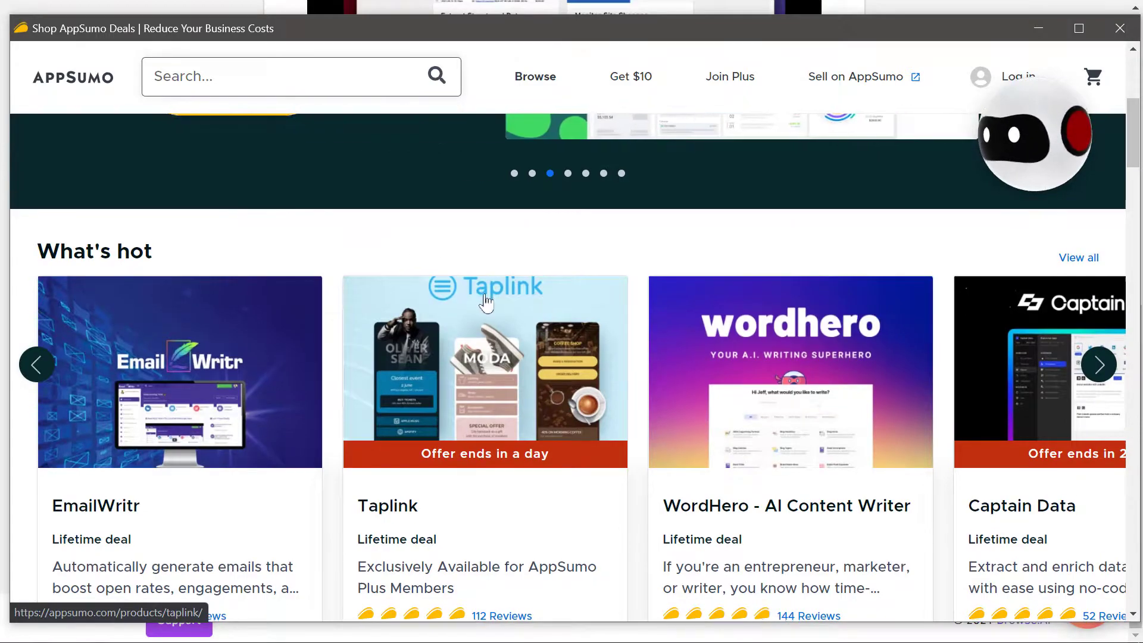
pyautogui.scroll(-2, 602, 301)
pyautogui.click(1033, 134)
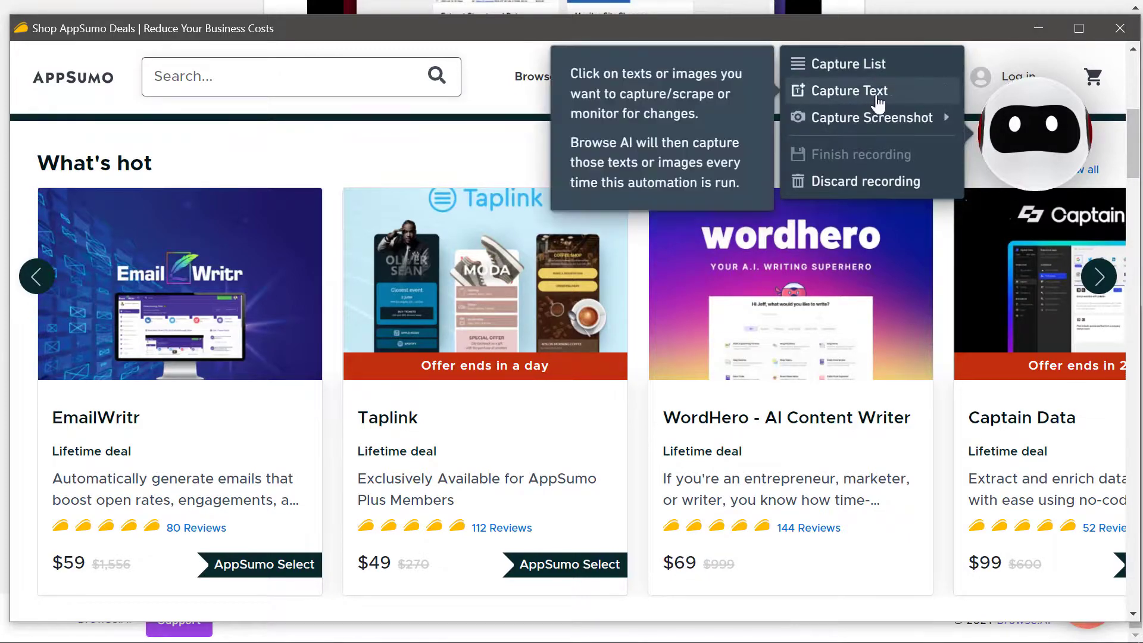
pyautogui.moveTo(888, 127)
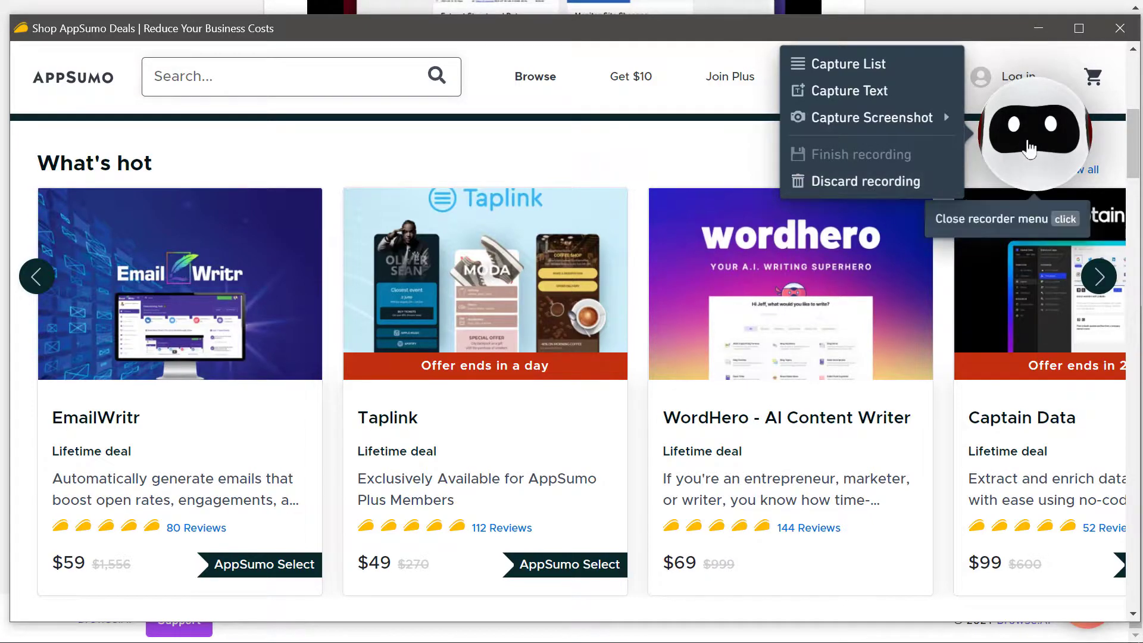
# - Choose Capture List and scroll the AppSumo page to the What's hot section
pyautogui.click(870, 78)
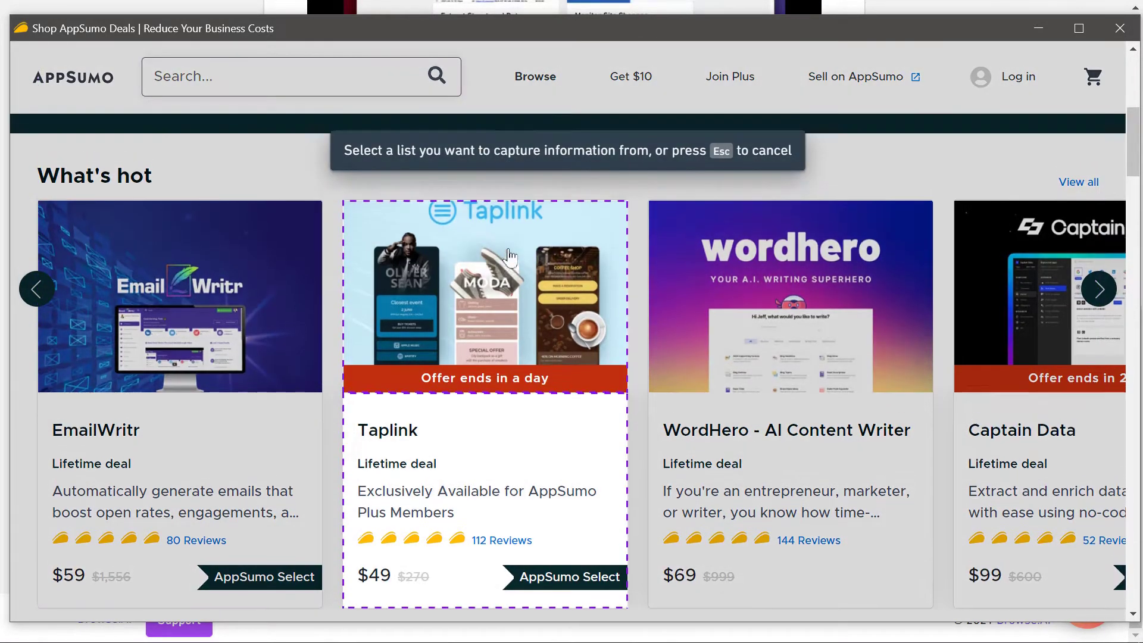
pyautogui.scroll(3, 524, 238)
pyautogui.scroll(-3, 511, 255)
pyautogui.scroll(3, 515, 250)
pyautogui.scroll(3, 515, 250)
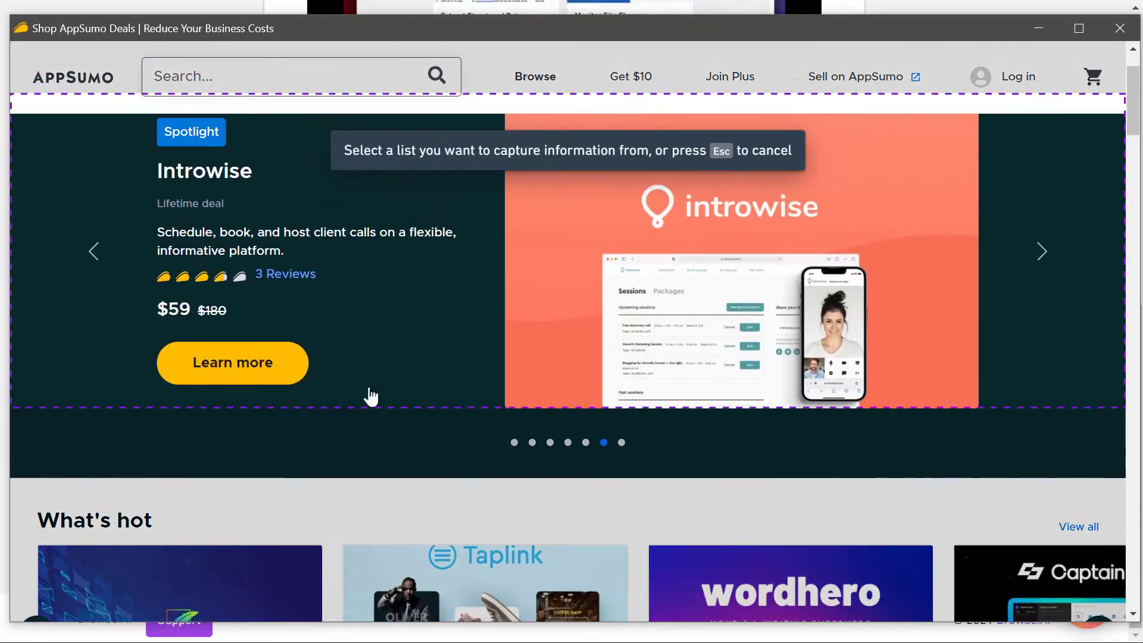
pyautogui.scroll(2, 485, 215)
pyautogui.scroll(-5, 355, 258)
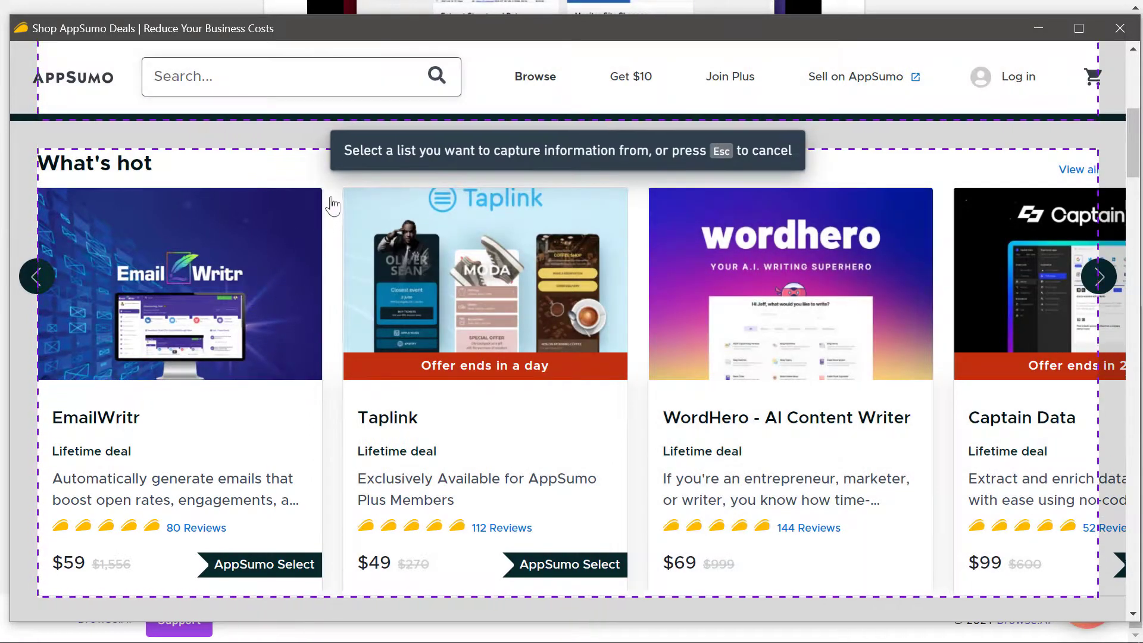
# - Pick the What's hot list and capture the title, description and $59 price as text
pyautogui.click(333, 205)
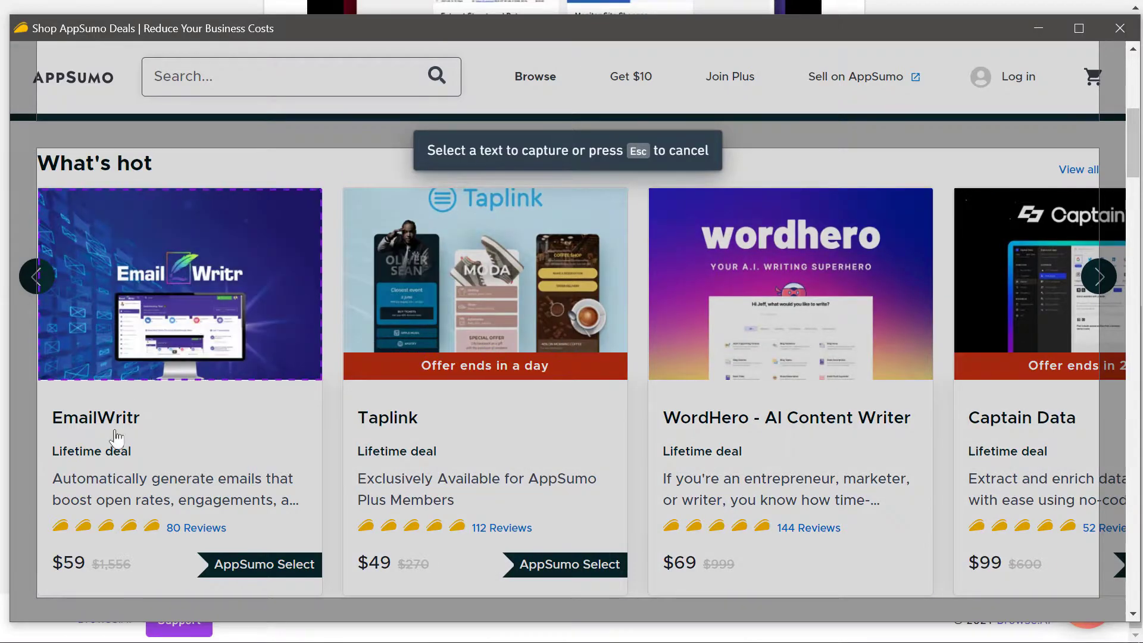
pyautogui.click(115, 437)
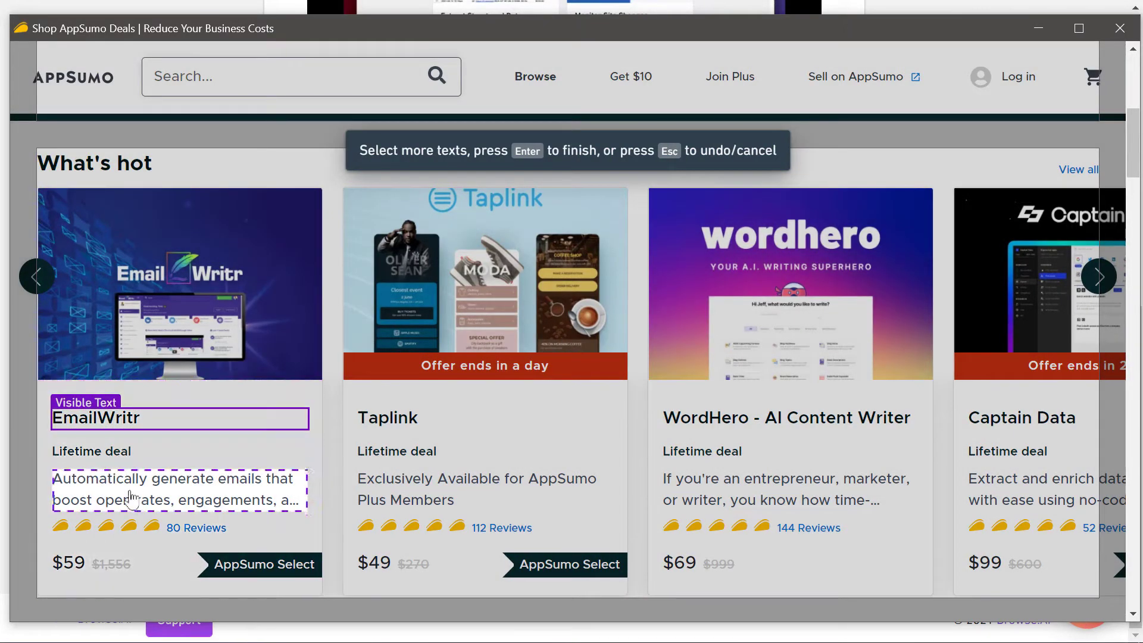
pyautogui.click(131, 499)
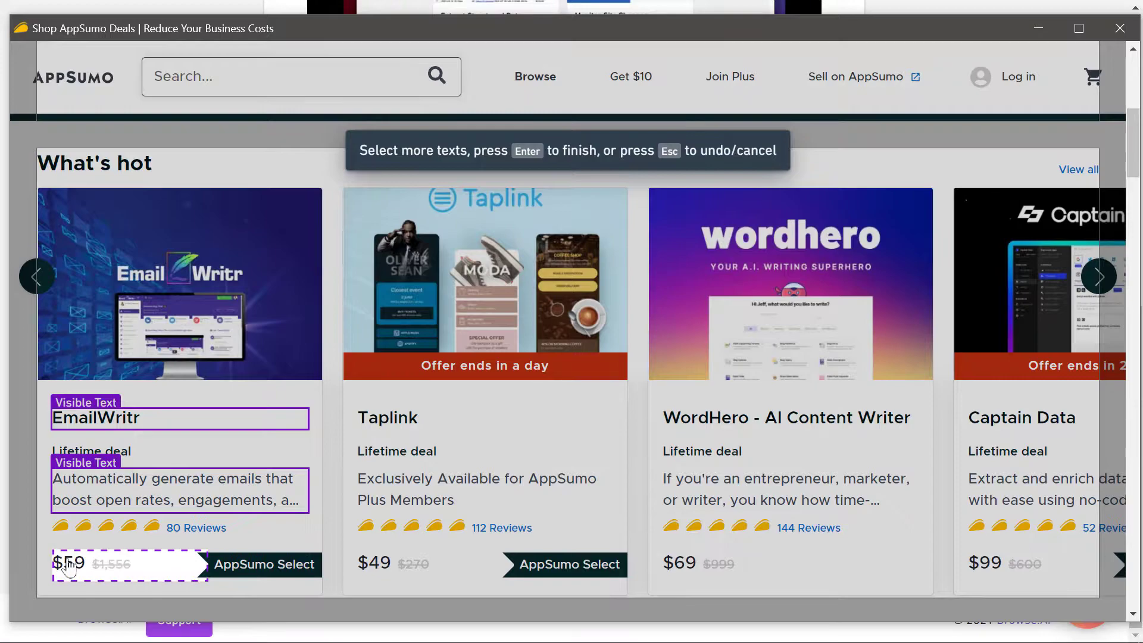
pyautogui.click(70, 568)
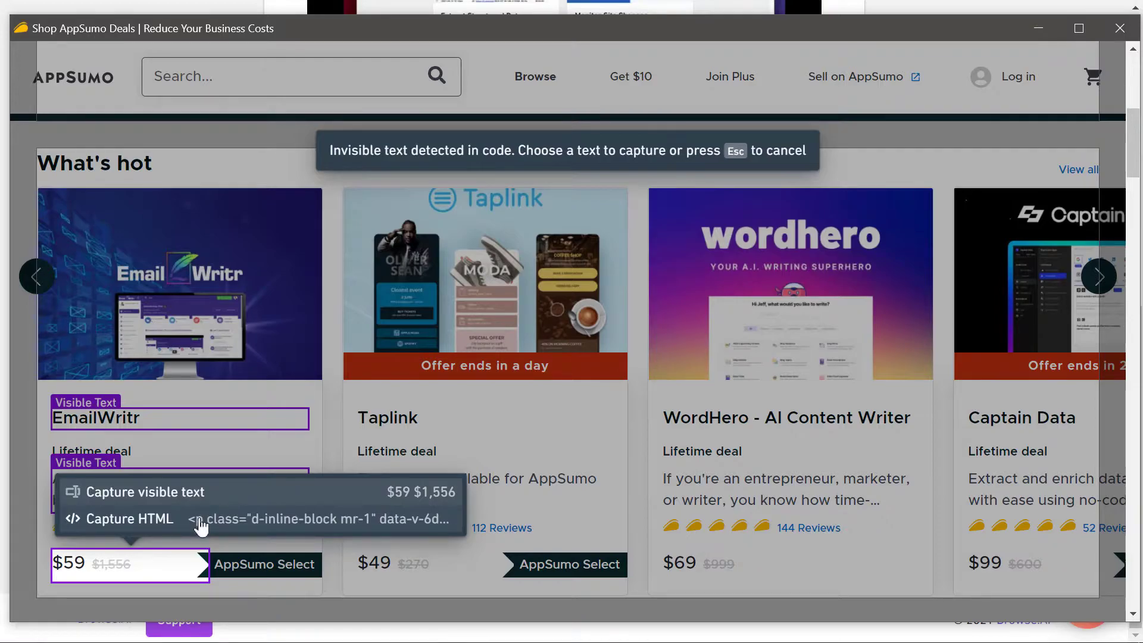
pyautogui.click(209, 495)
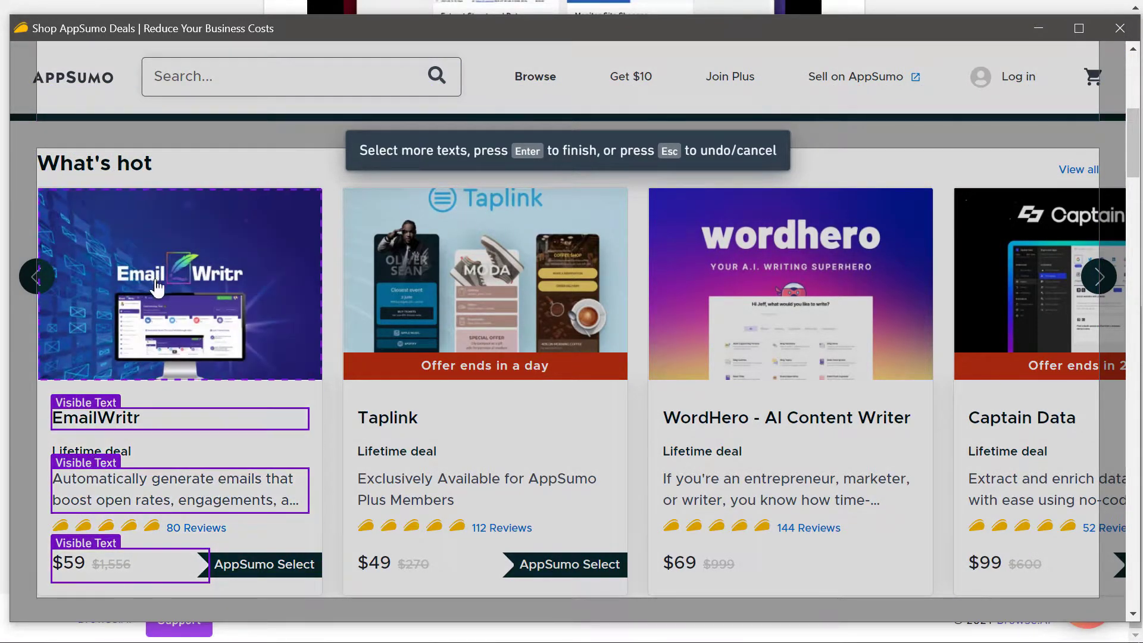
# - Capture the Lifetime deal label, the deal's page link and the product image URL
pyautogui.click(209, 299)
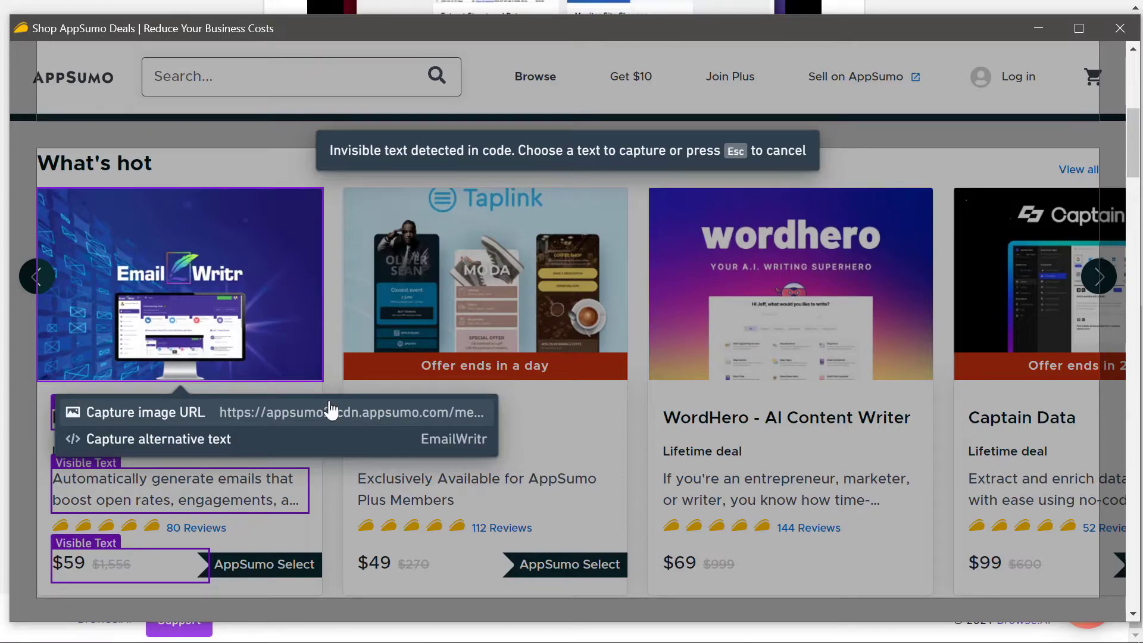
pyautogui.click(331, 412)
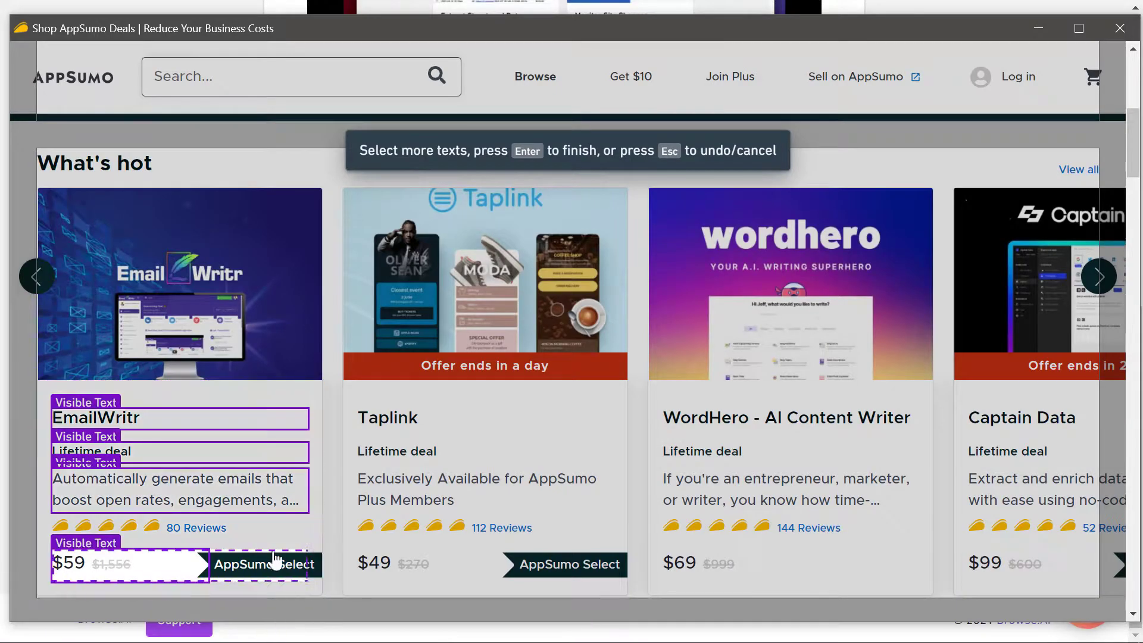
pyautogui.click(267, 577)
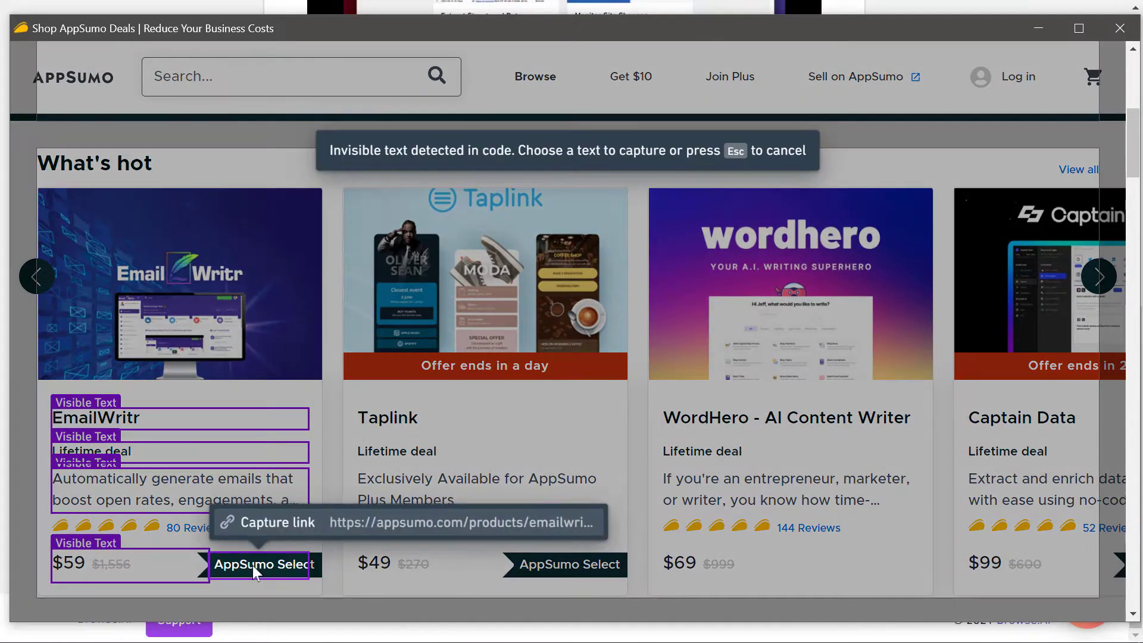
pyautogui.click(277, 522)
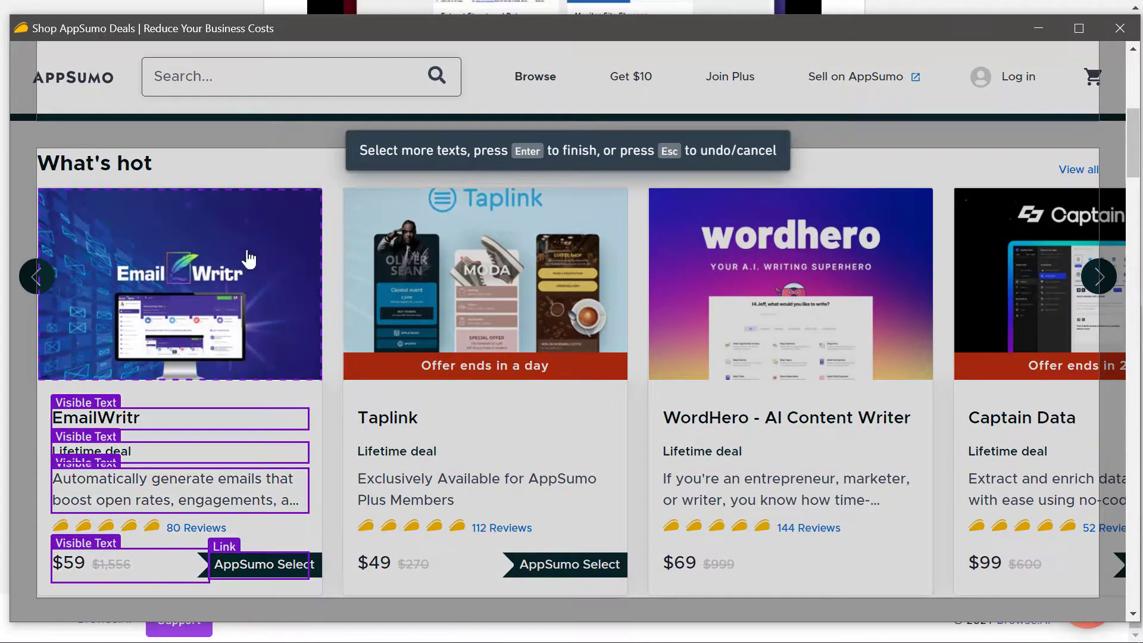
pyautogui.click(200, 292)
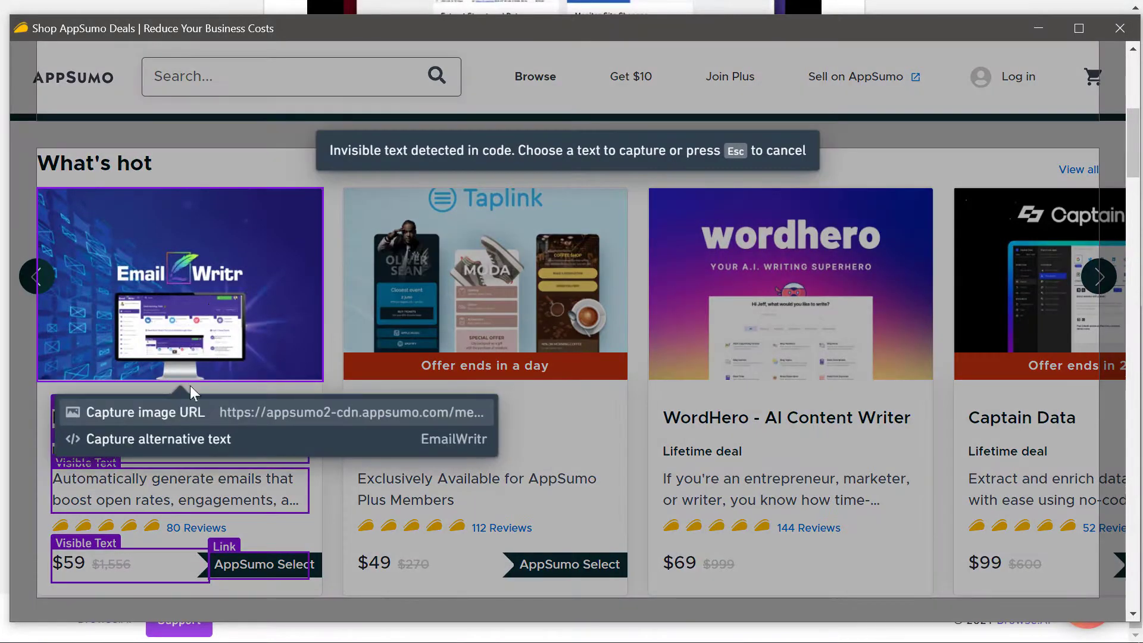
pyautogui.click(157, 419)
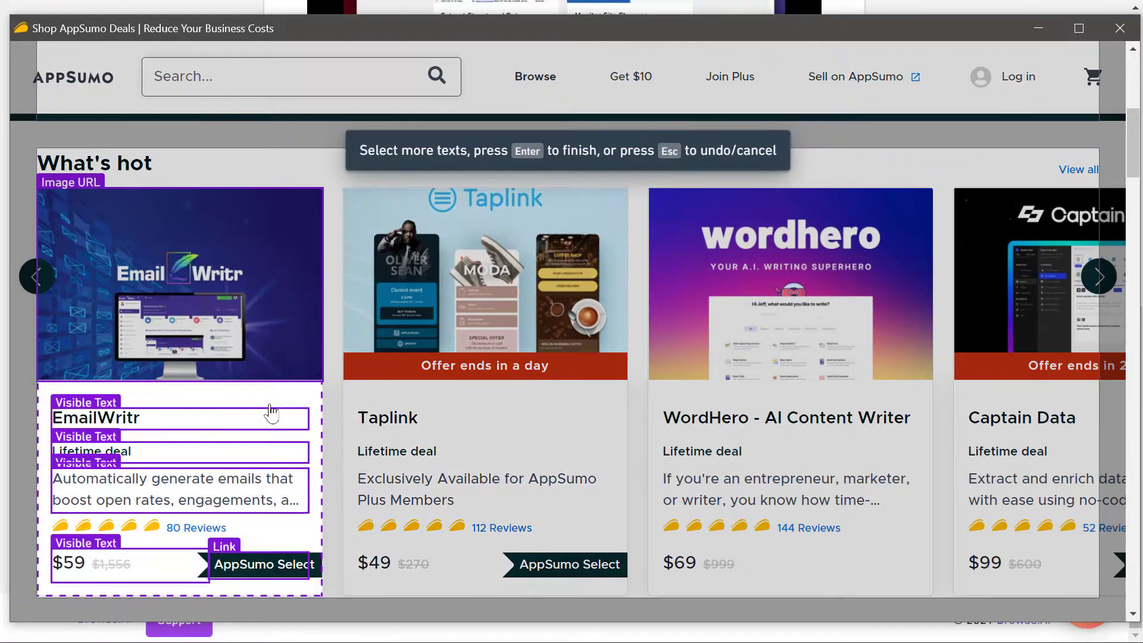
# - Name the title, description and price fields Product Name, Desc and price
pyautogui.press('Return')
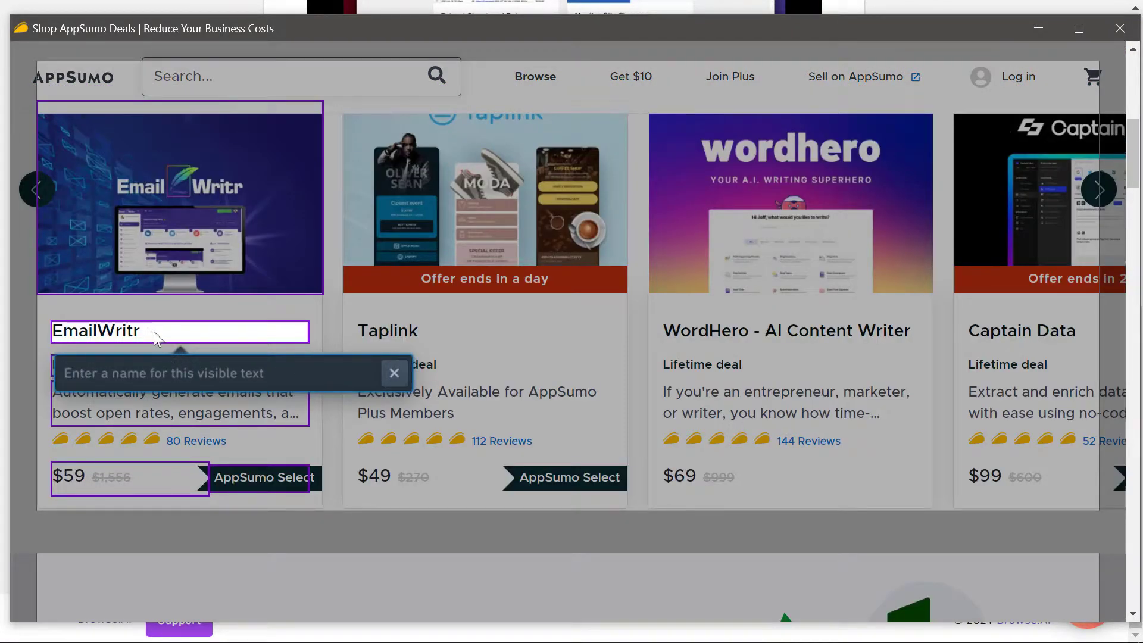
pyautogui.click(180, 371)
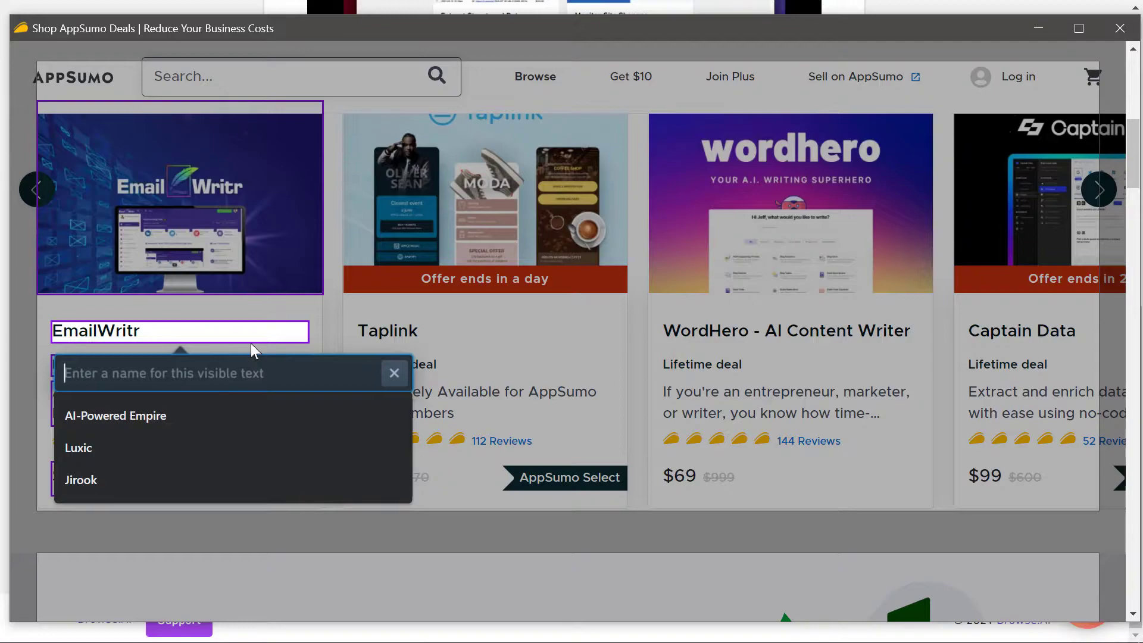
pyautogui.write('name')
pyautogui.hotkey('ctrl', 'a')
pyautogui.write('Product Name')
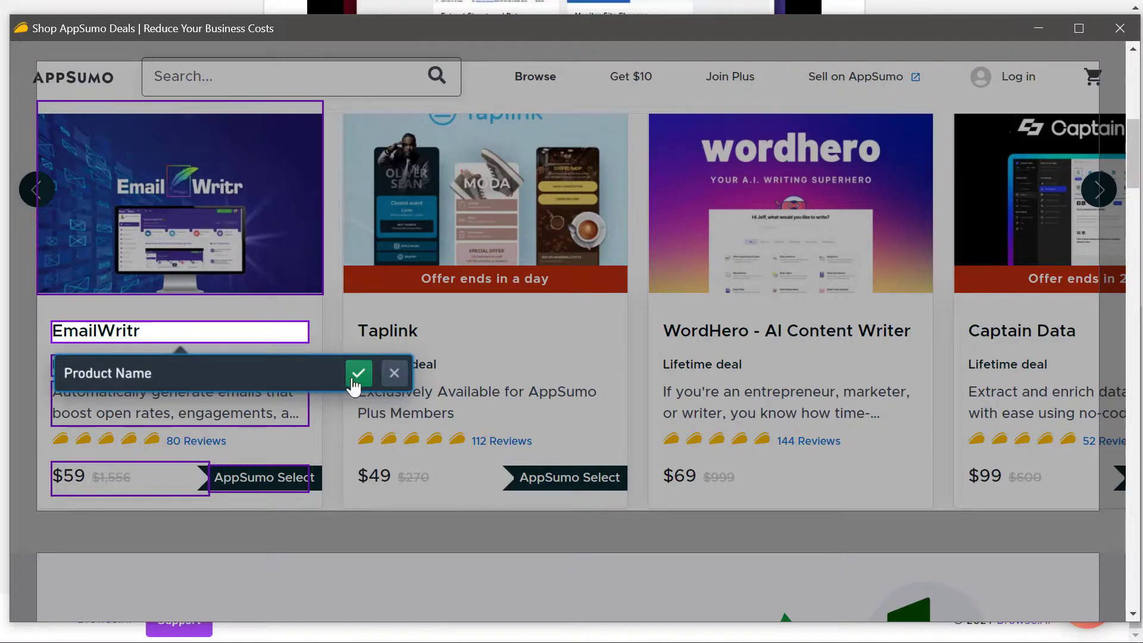
pyautogui.click(357, 374)
pyautogui.write('Desc')
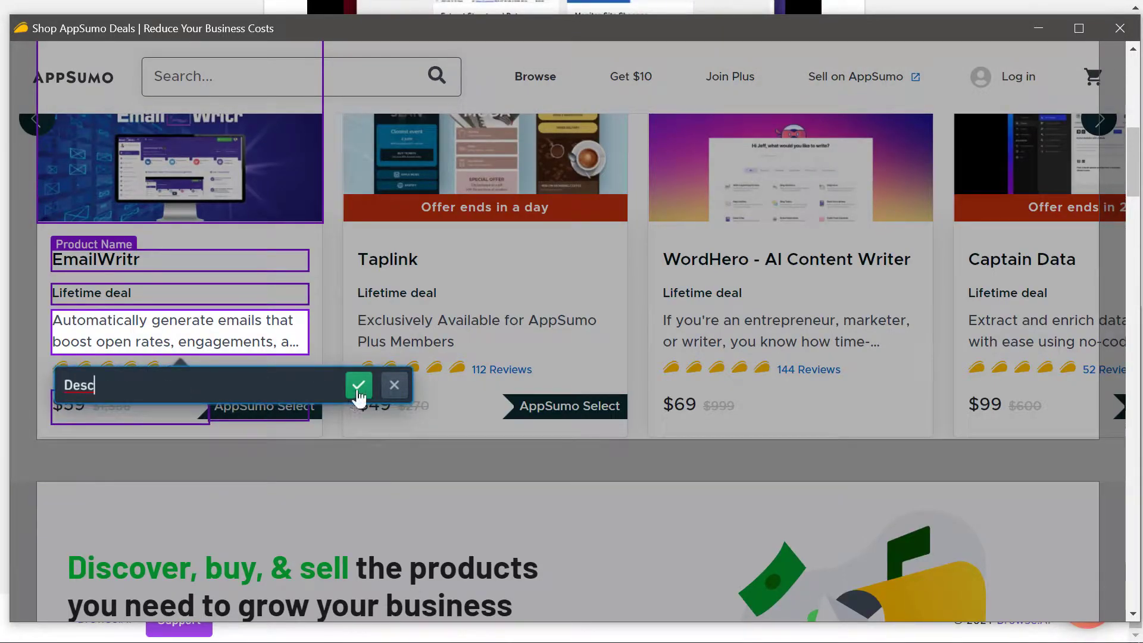
pyautogui.click(358, 387)
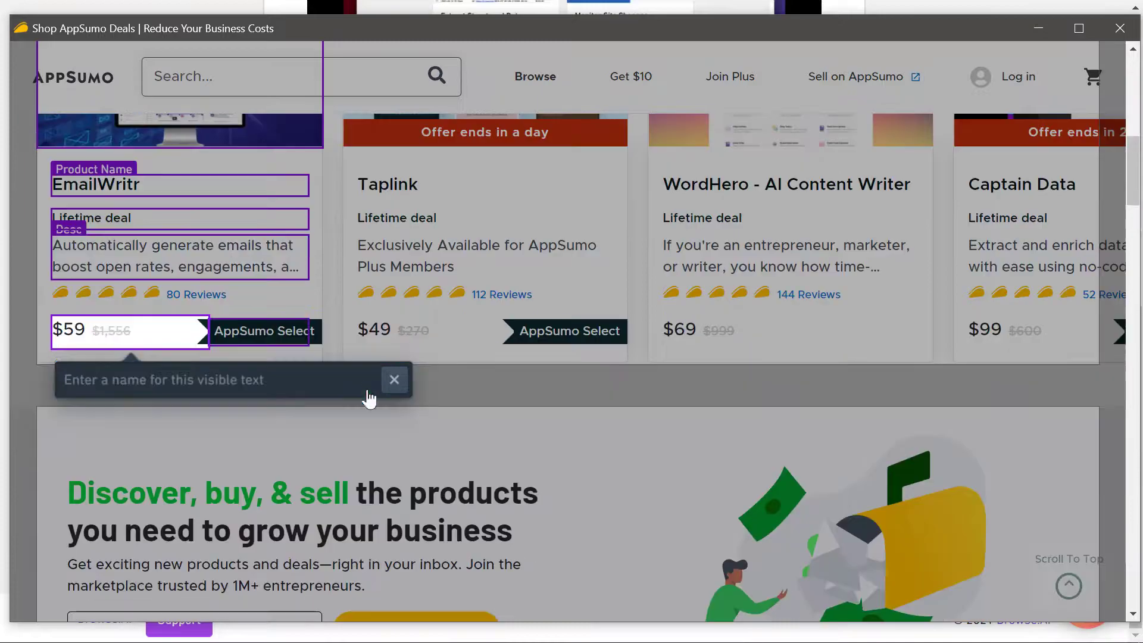
pyautogui.write('price')
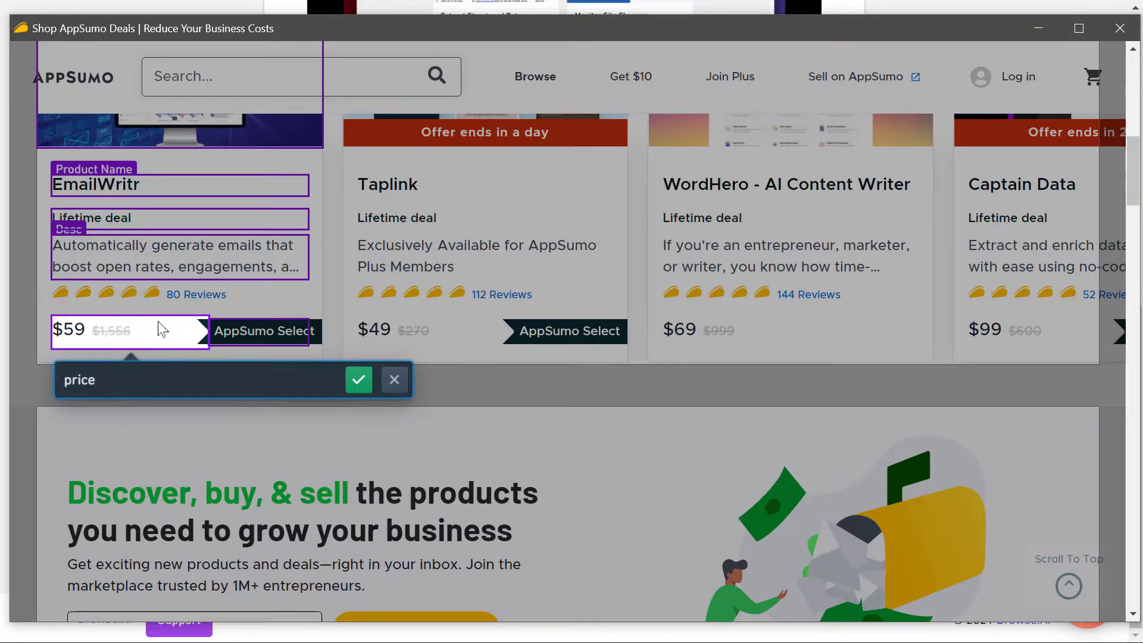
pyautogui.click(358, 380)
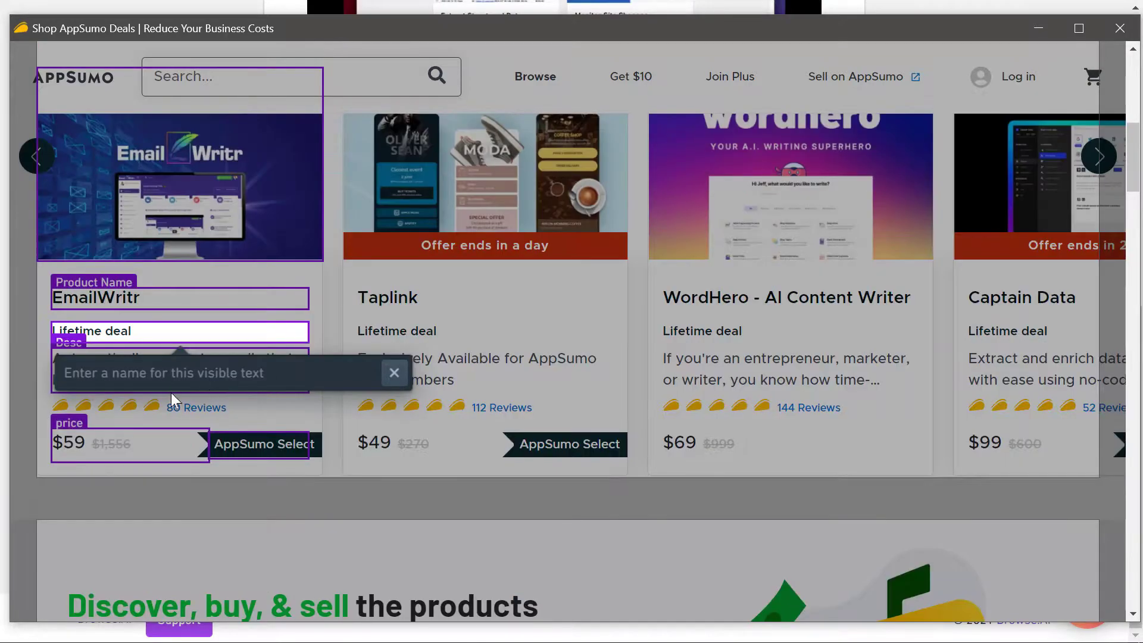
# - Name the deal type, link and image fields Type, The link for the deal and Image
pyautogui.click(117, 373)
pyautogui.write('Ty')
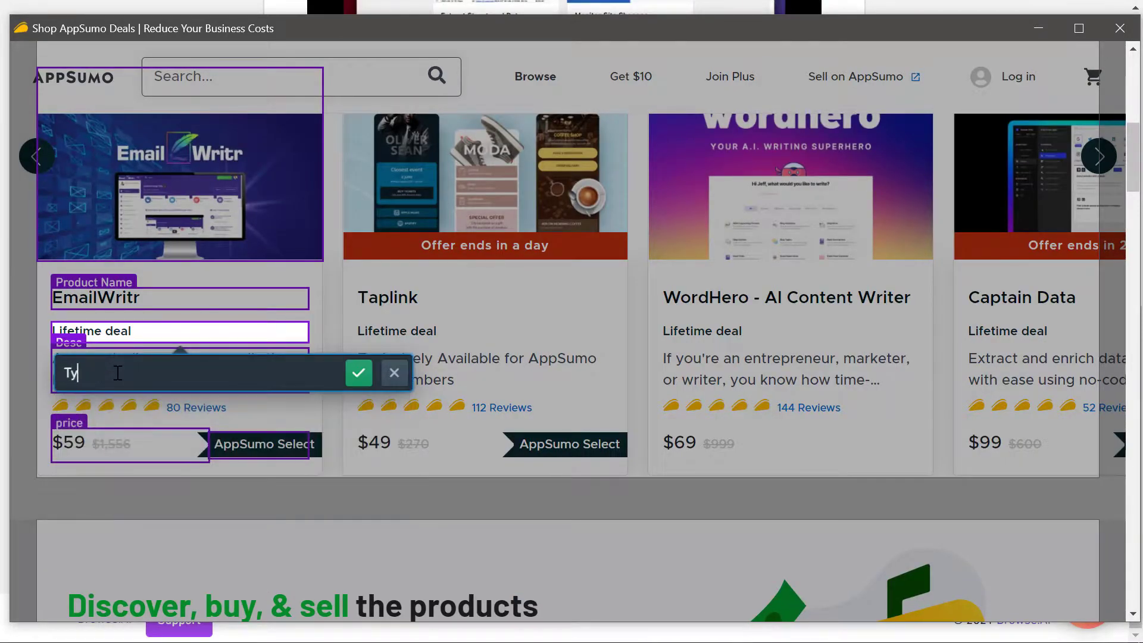
pyautogui.write('pe')
pyautogui.click(358, 372)
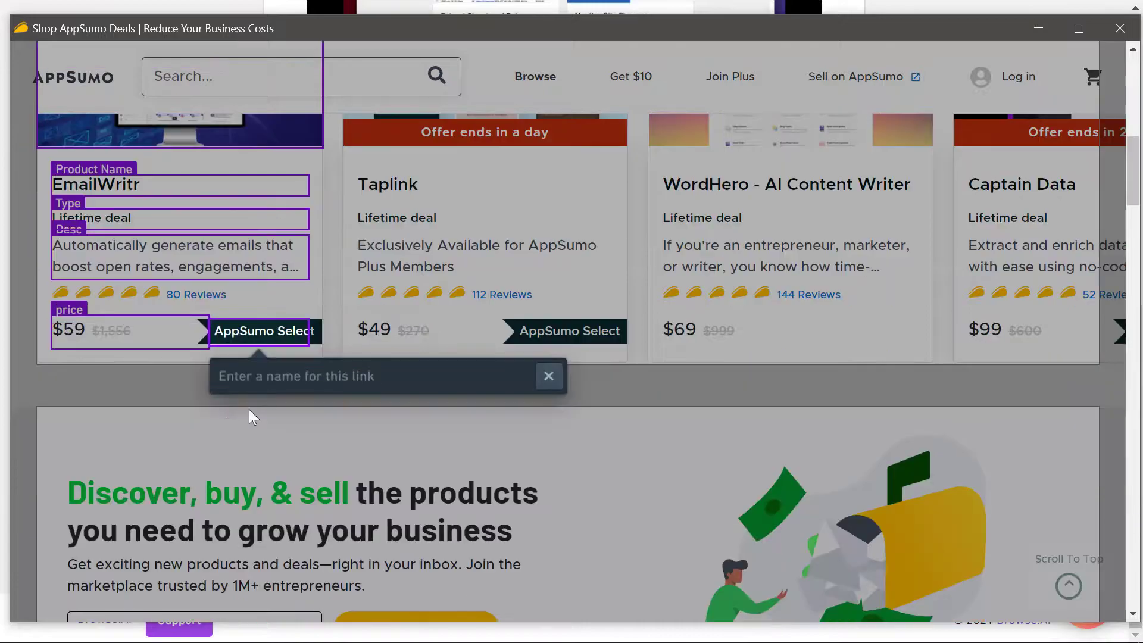
pyautogui.click(323, 394)
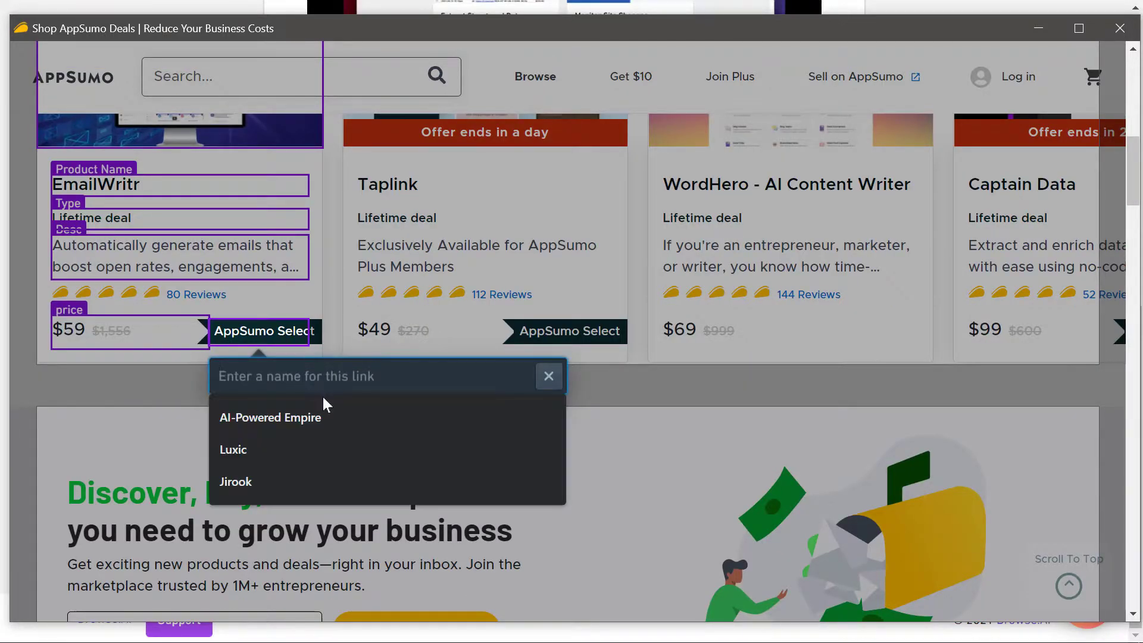
pyautogui.write('The link for the deal')
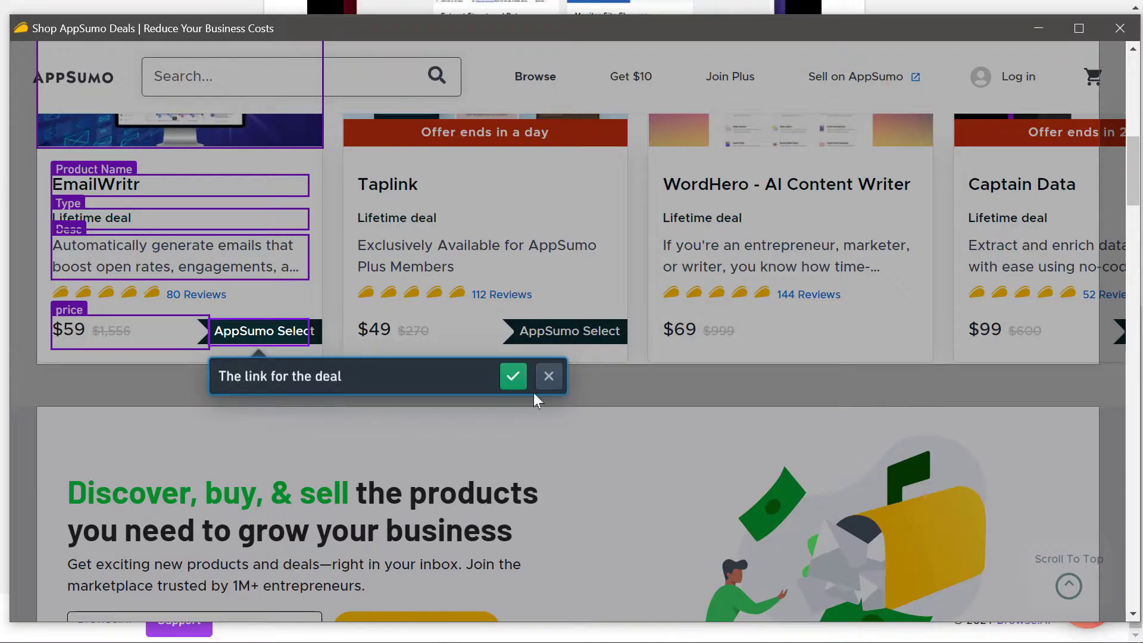
pyautogui.click(513, 385)
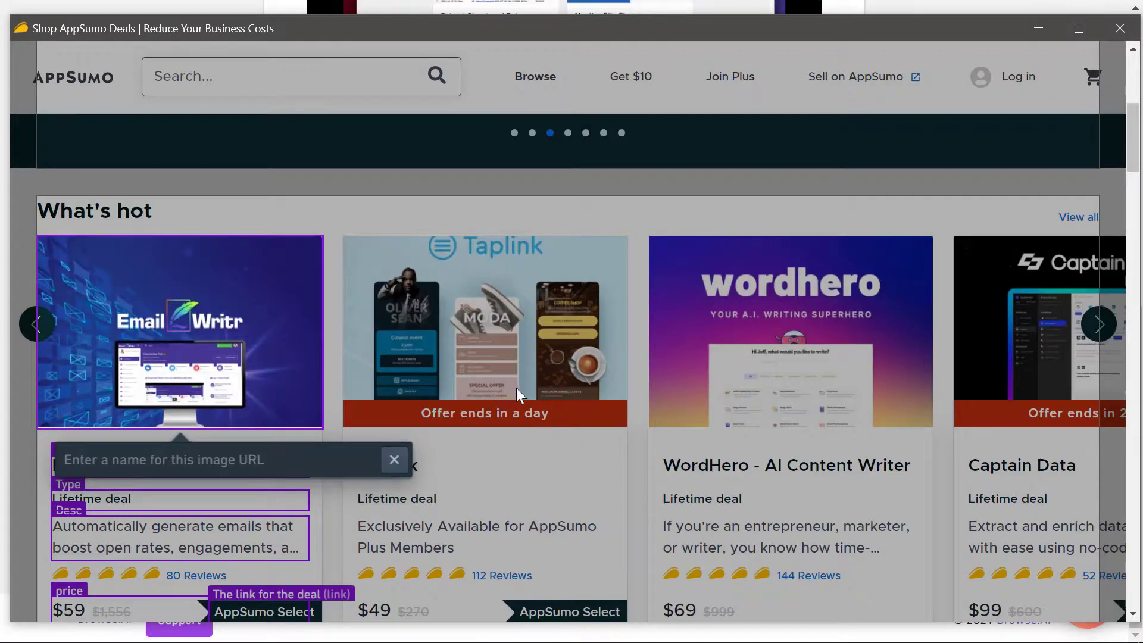
pyautogui.click(248, 464)
pyautogui.write('Iamge')
pyautogui.click(358, 461)
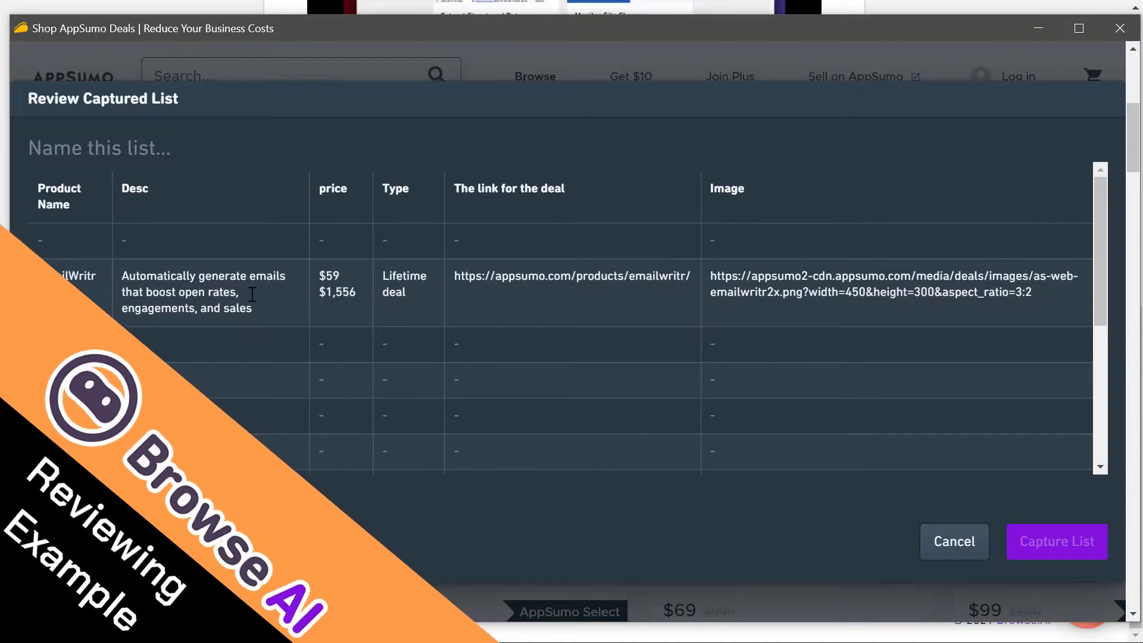
# - Name the list 'Appsumo hot deal list' and save the list capture
pyautogui.click(139, 148)
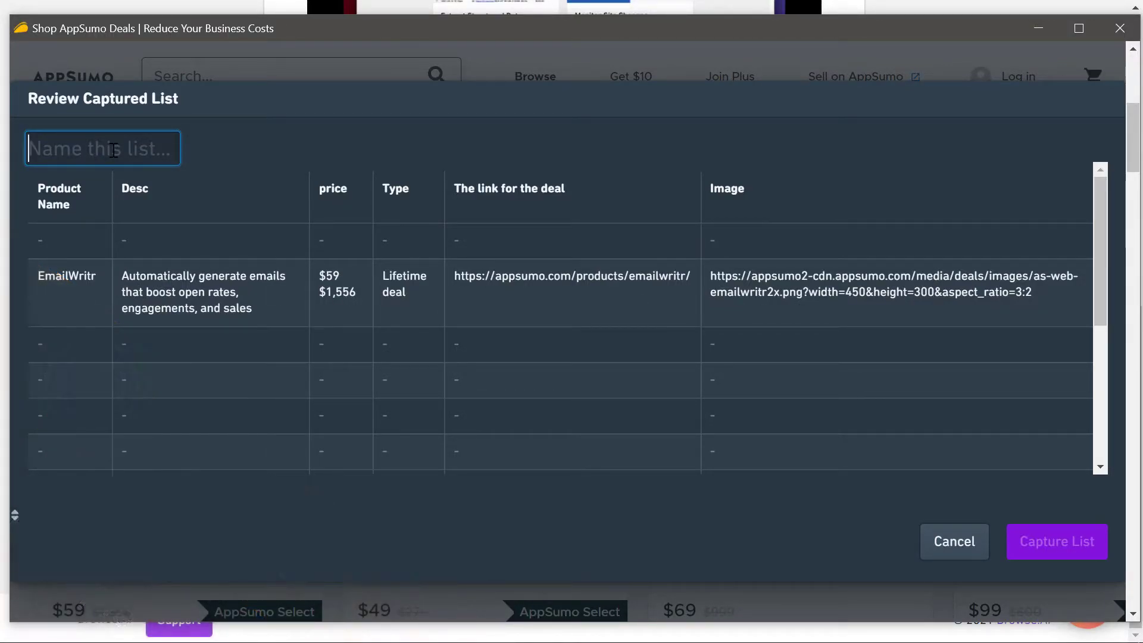
pyautogui.write('Appsumo')
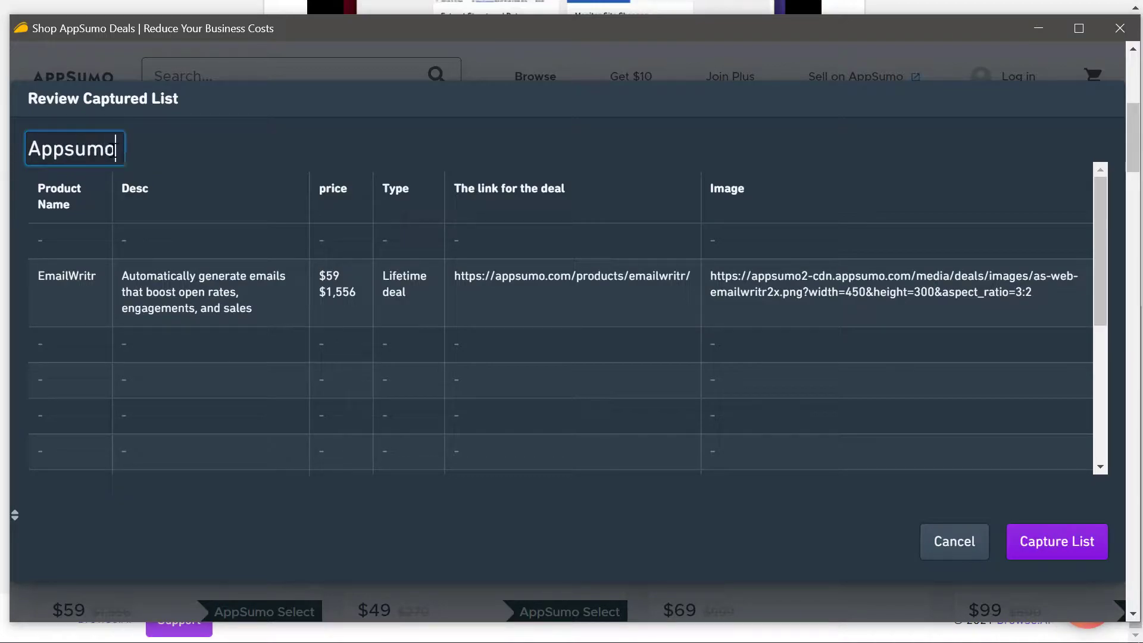
pyautogui.write(' hot ')
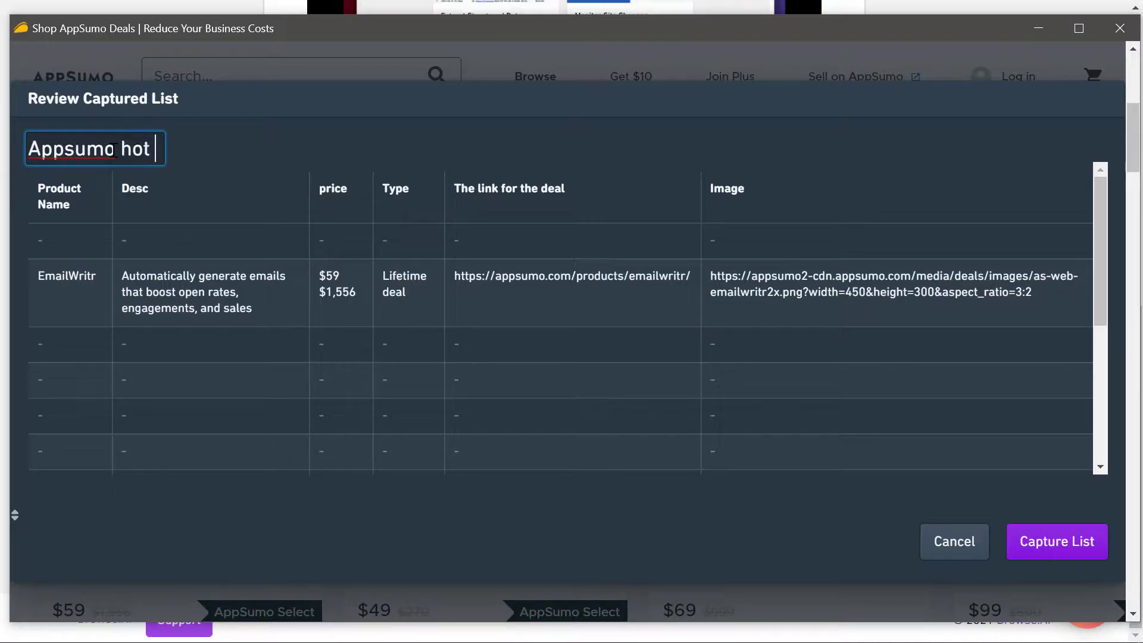
pyautogui.write('deal list')
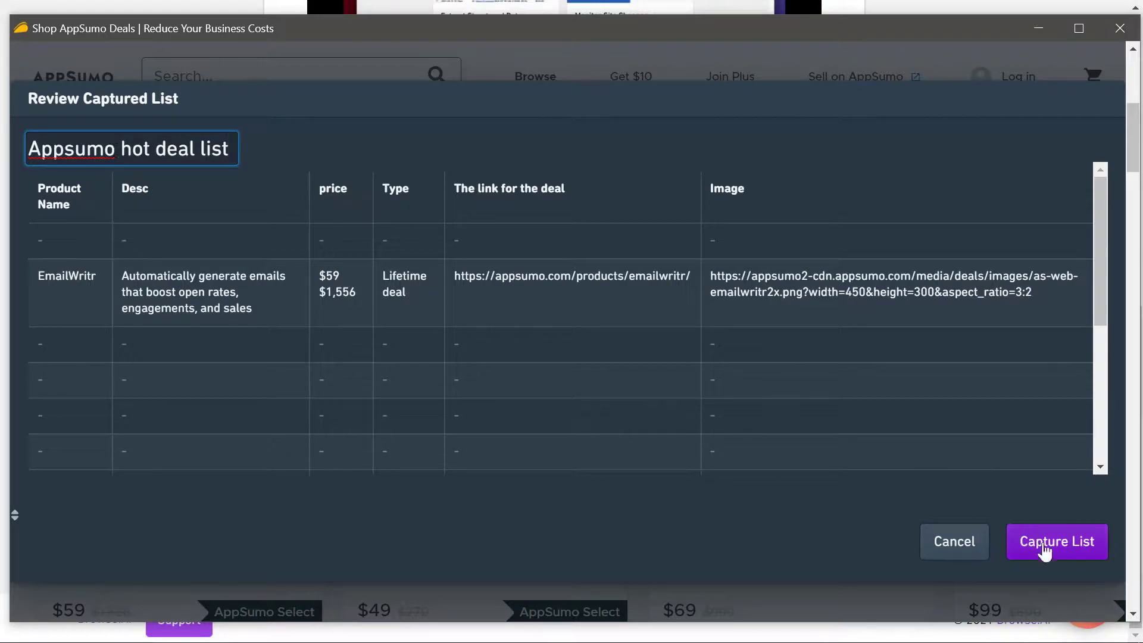
pyautogui.click(1019, 553)
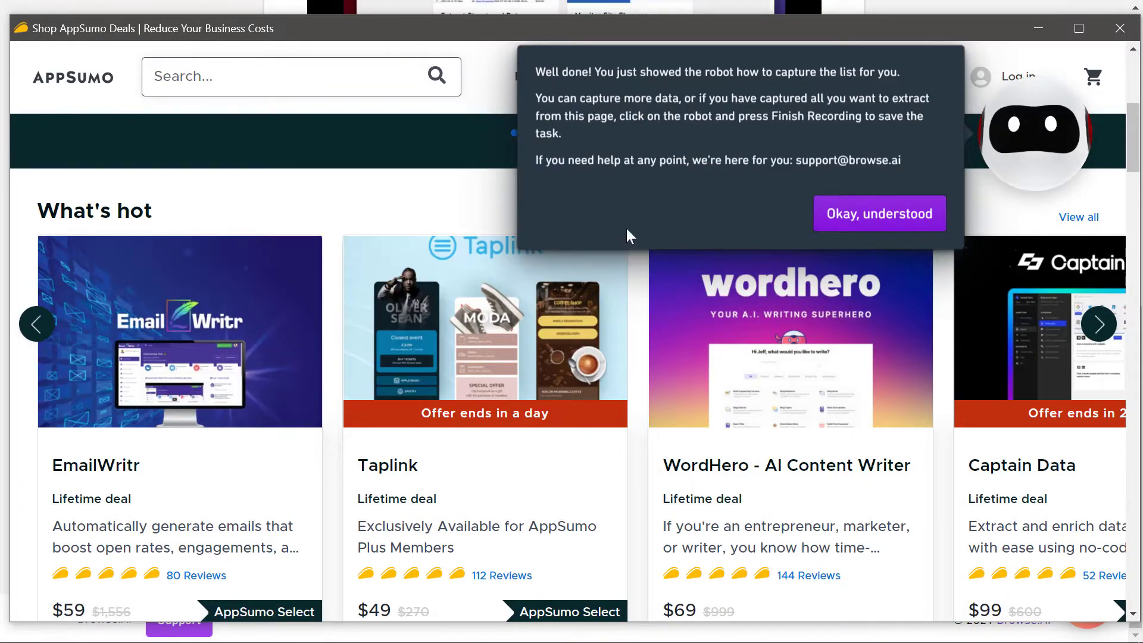
# - Dismiss the capture confirmation, then finish and upload the recording
pyautogui.scroll(-3, 316, 337)
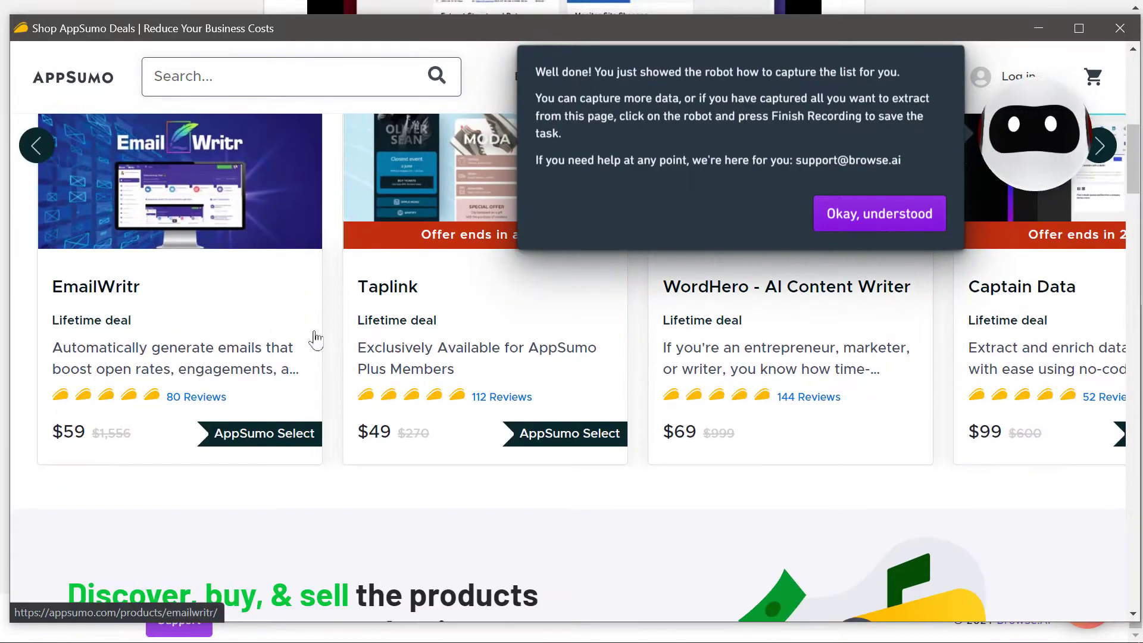
pyautogui.scroll(2, 319, 303)
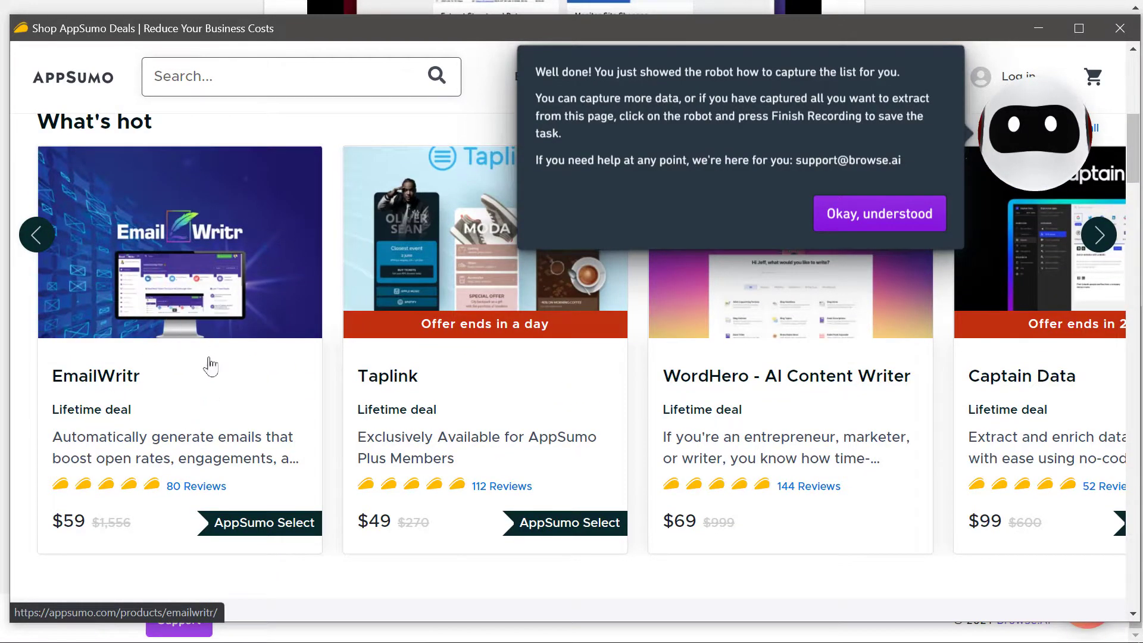
pyautogui.click(877, 215)
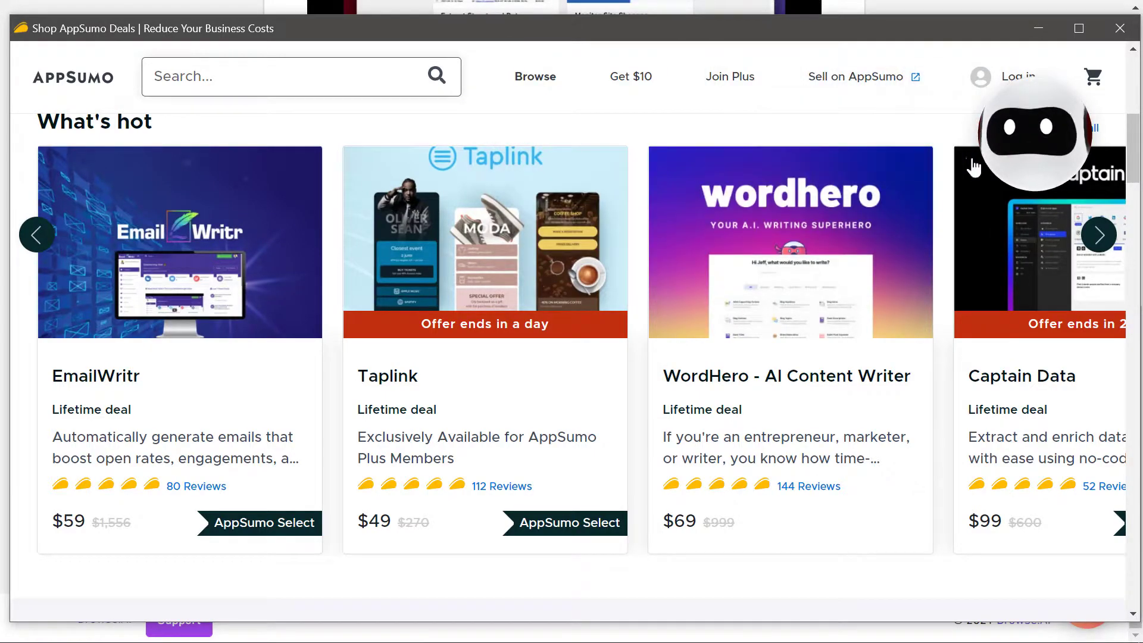
pyautogui.click(1029, 141)
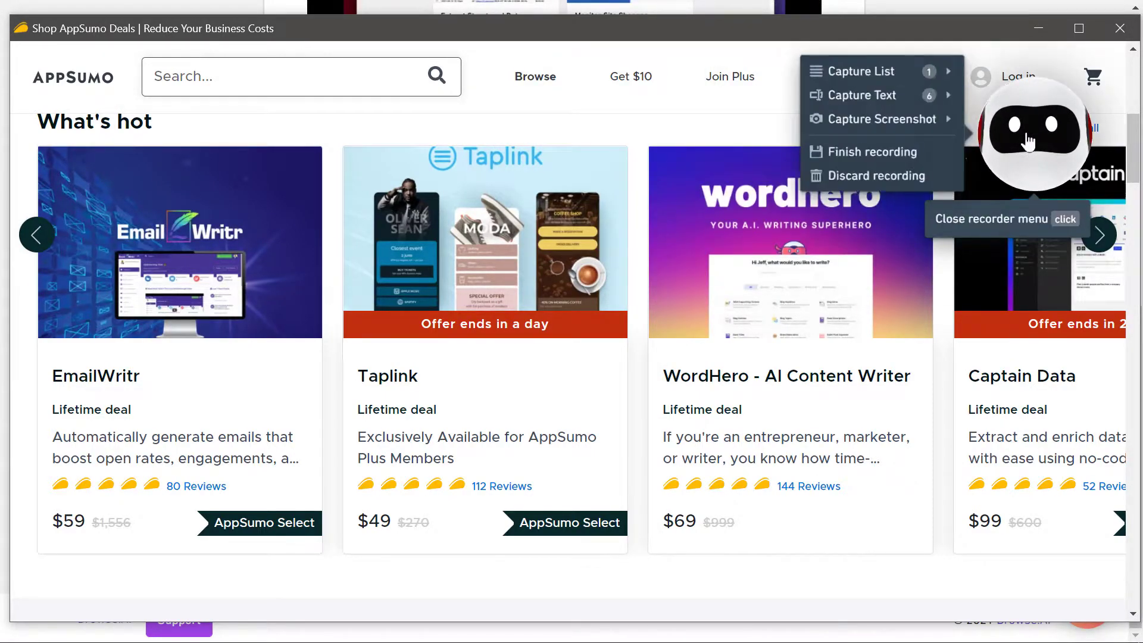
pyautogui.click(880, 160)
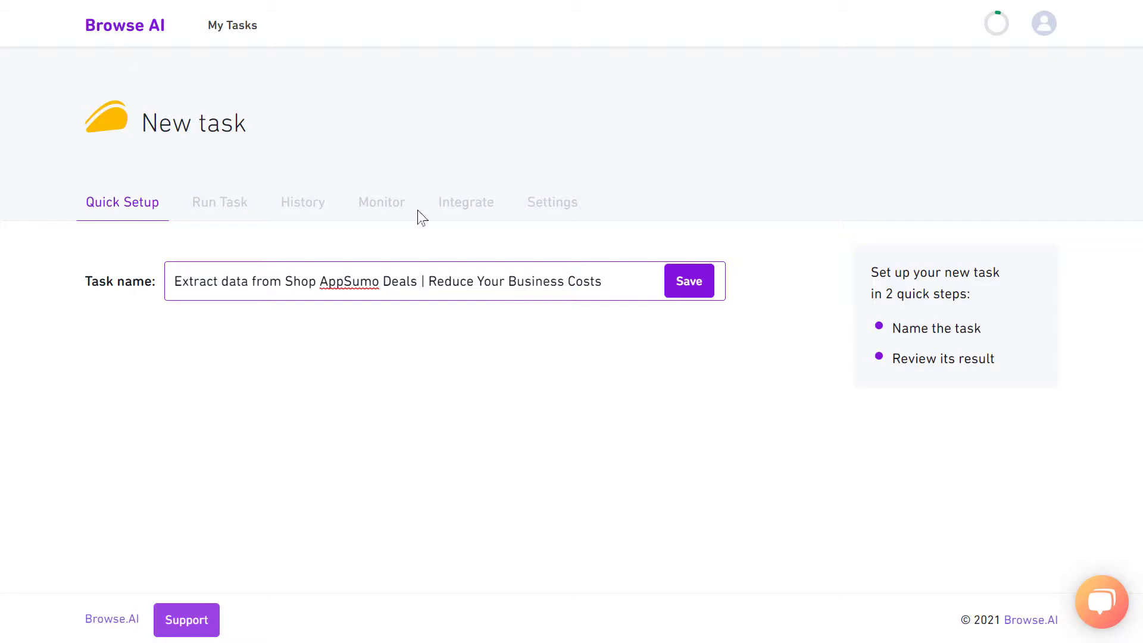
# - Trim the task name to 'Extract data from Shop AppSumo Hot Deals' and save it
pyautogui.moveTo(614, 290); pyautogui.dragTo(428, 286)
pyautogui.press('BackSpace')
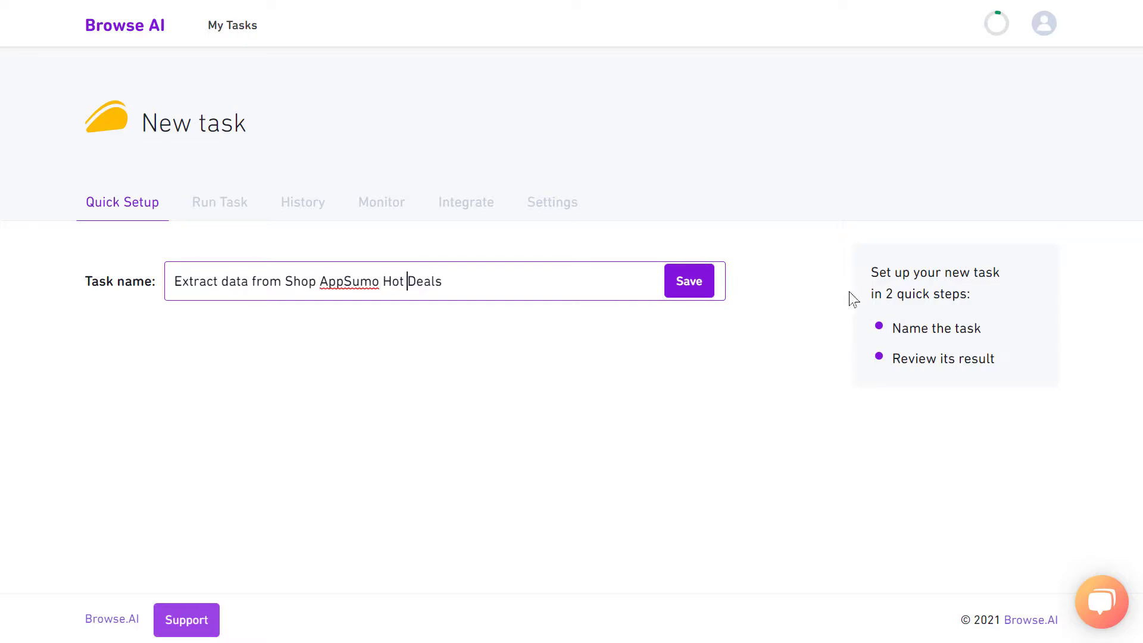
pyautogui.click(688, 285)
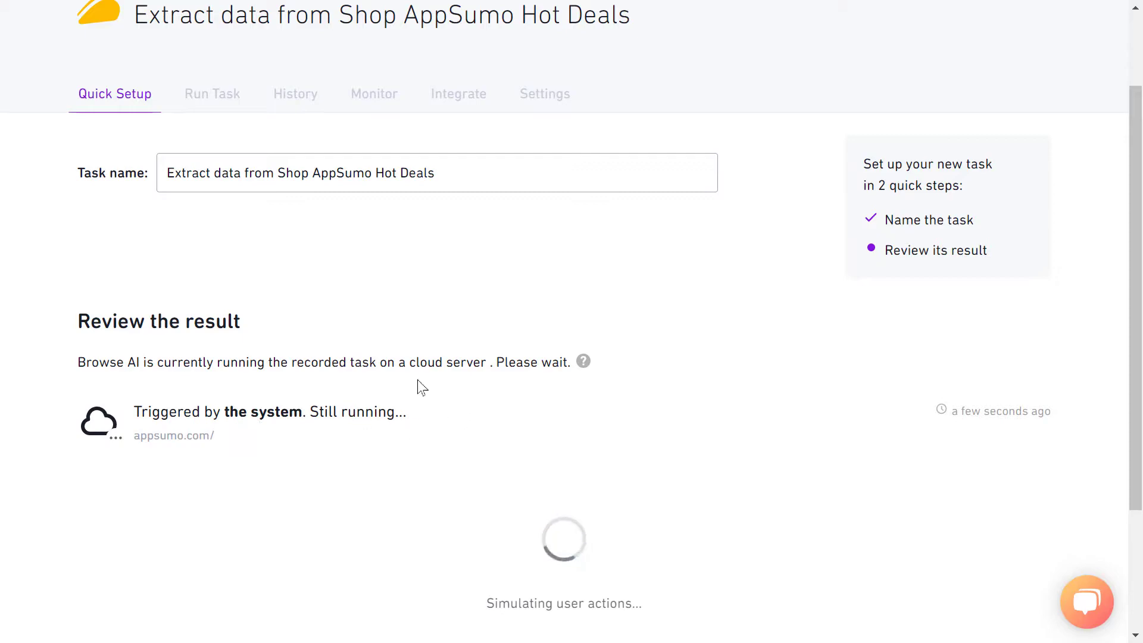
# - Scroll through the 10 sample hot deals and note the message that only 10 items were captured
pyautogui.scroll(-2, 402, 390)
pyautogui.scroll(-2, 399, 362)
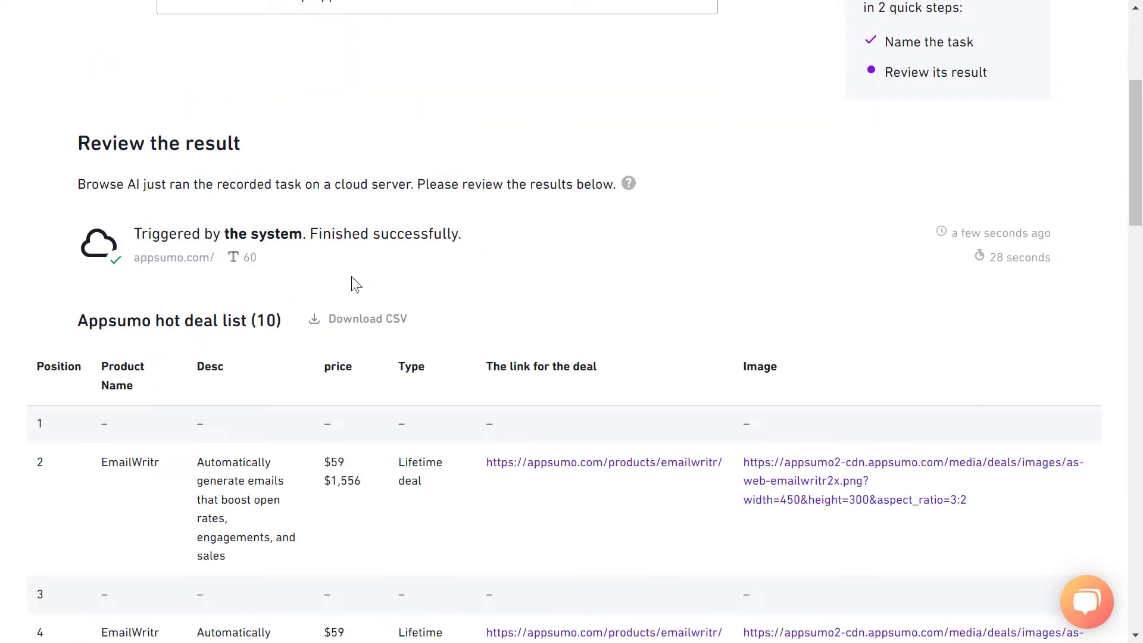
pyautogui.scroll(-6, 352, 280)
pyautogui.scroll(-4, 361, 249)
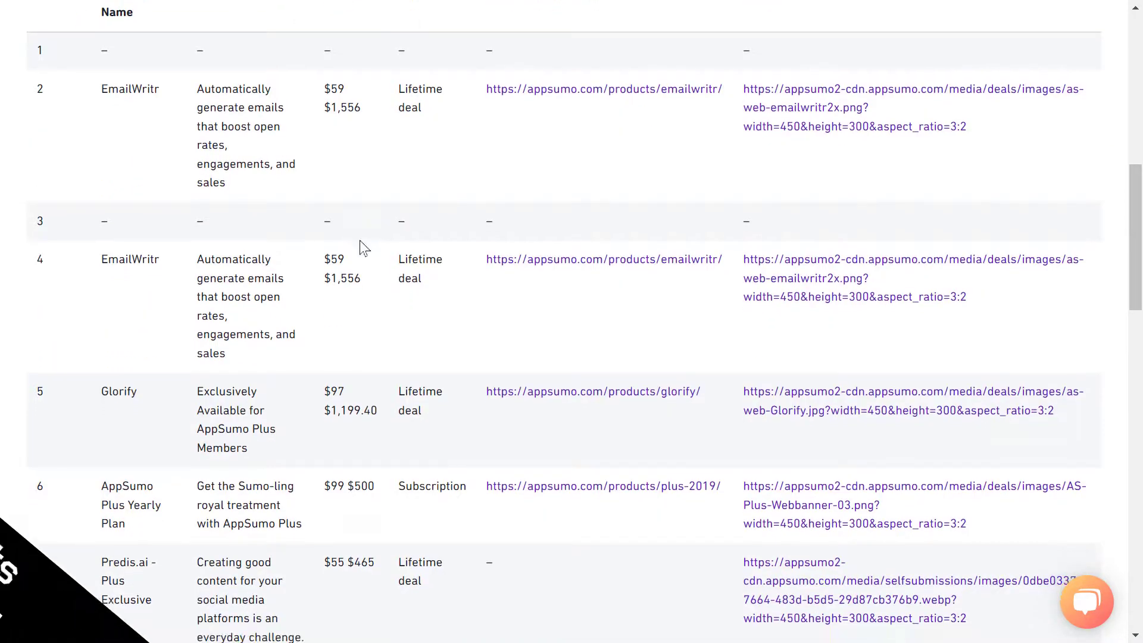
pyautogui.scroll(-15, 439, 238)
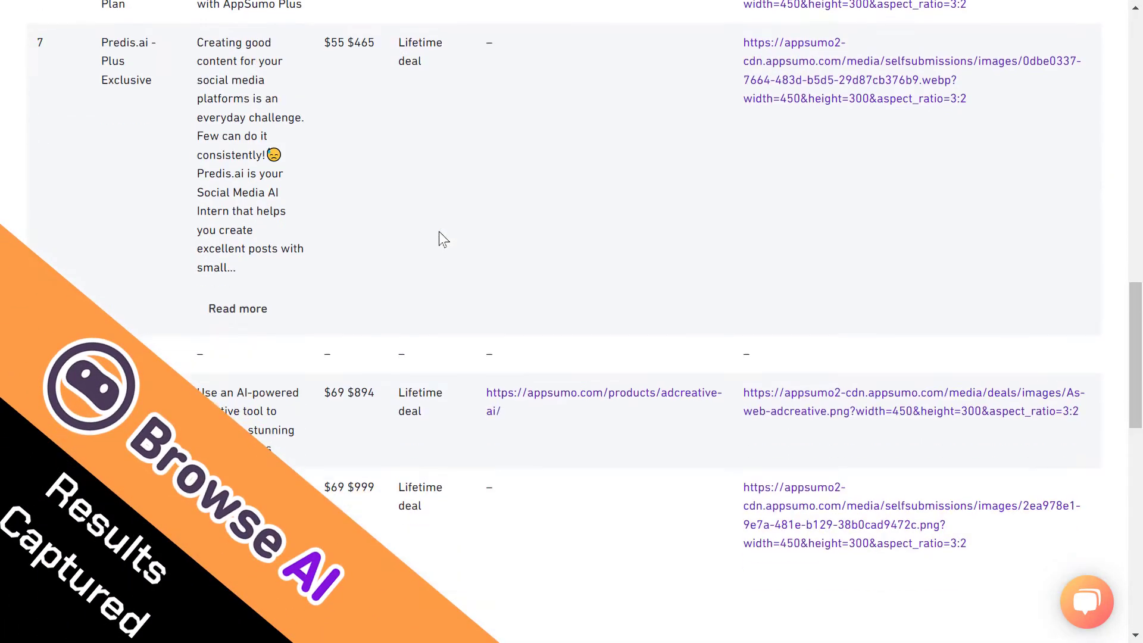
pyautogui.scroll(14, 438, 237)
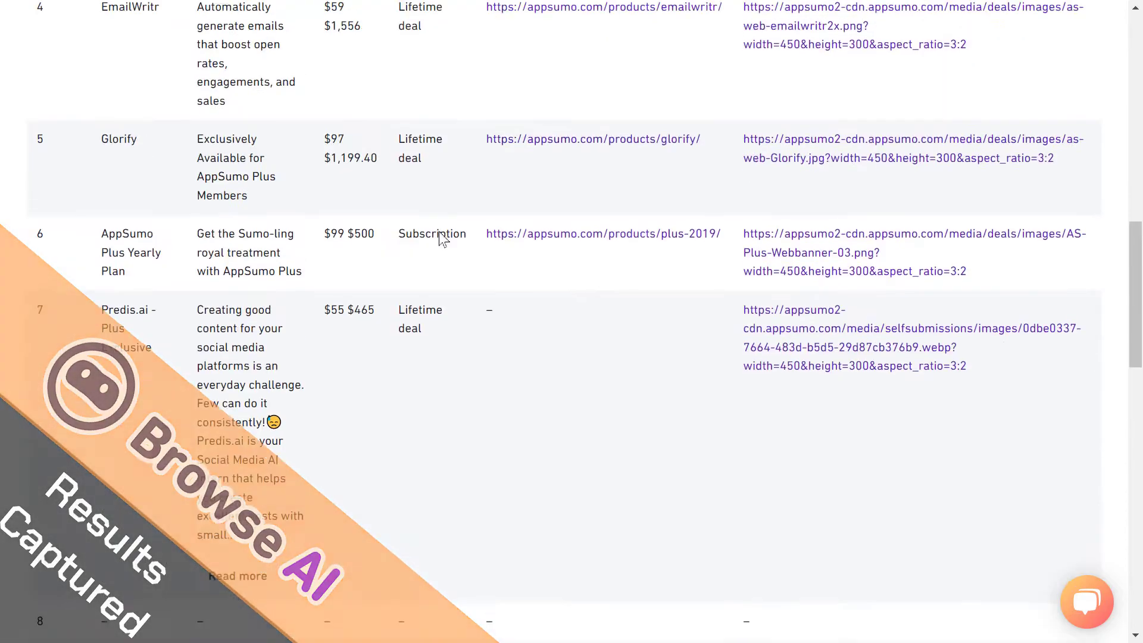
pyautogui.scroll(-6, 369, 253)
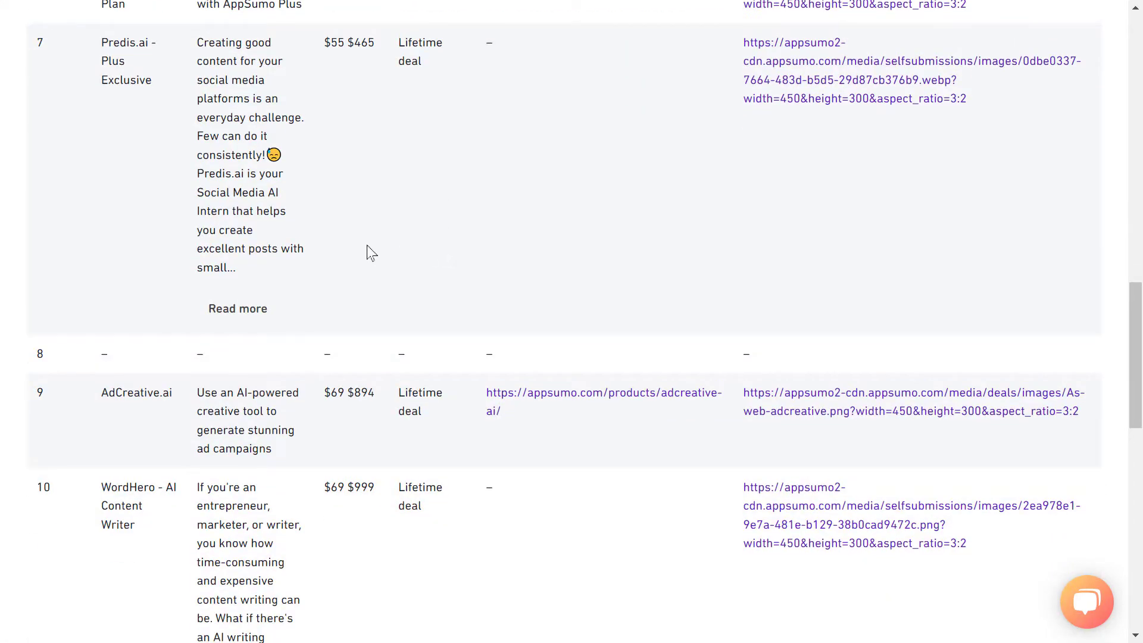
pyautogui.scroll(-2, 368, 246)
pyautogui.scroll(-2, 148, 434)
pyautogui.scroll(-1, 112, 373)
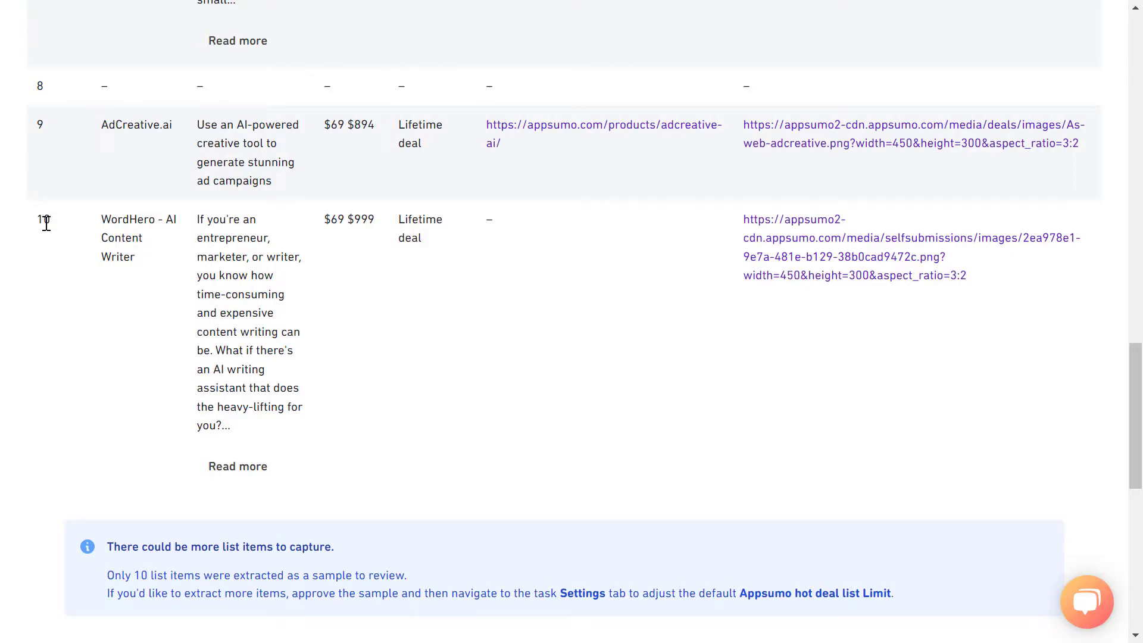
pyautogui.scroll(-3, 46, 224)
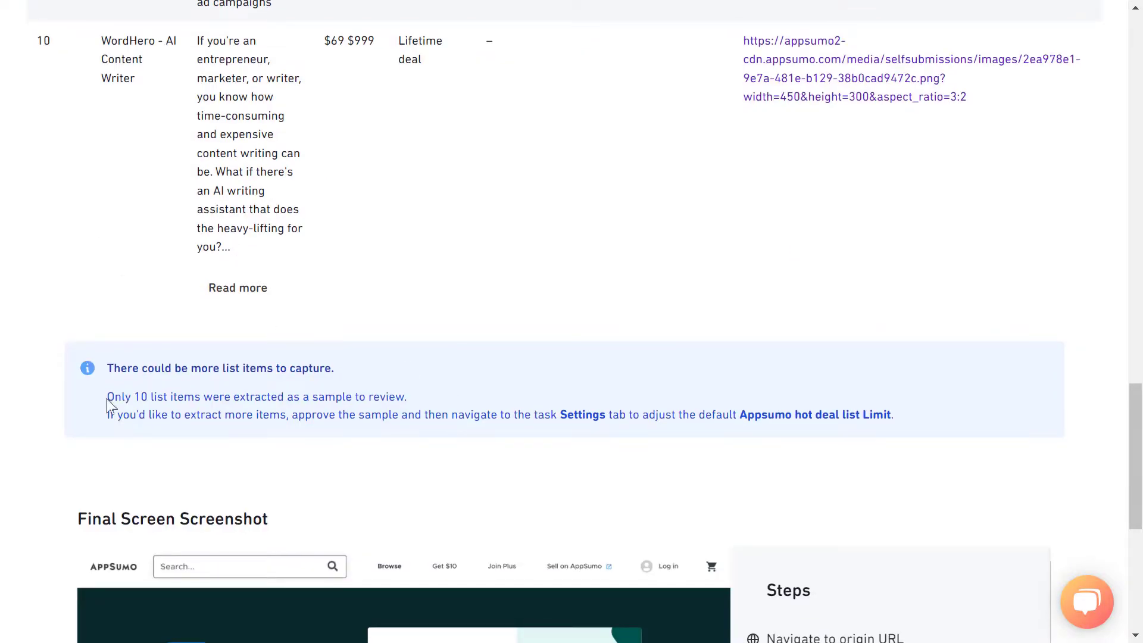
pyautogui.moveTo(107, 397); pyautogui.dragTo(415, 400)
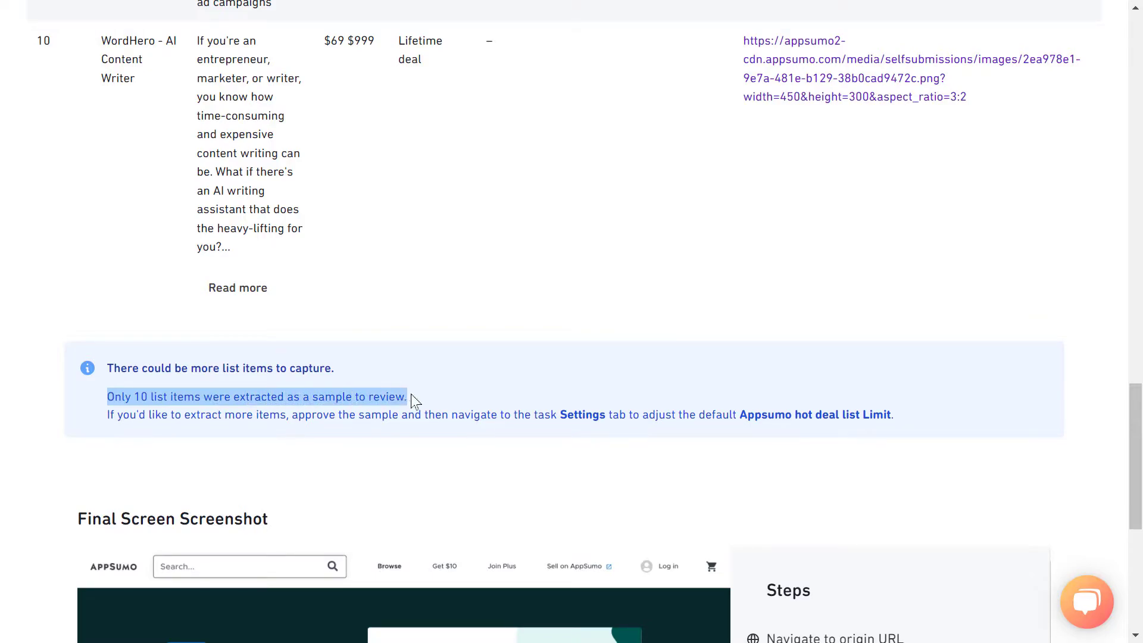
pyautogui.click(410, 394)
# - Approve the sample results with 'Yes, looks good'
pyautogui.scroll(5, 440, 393)
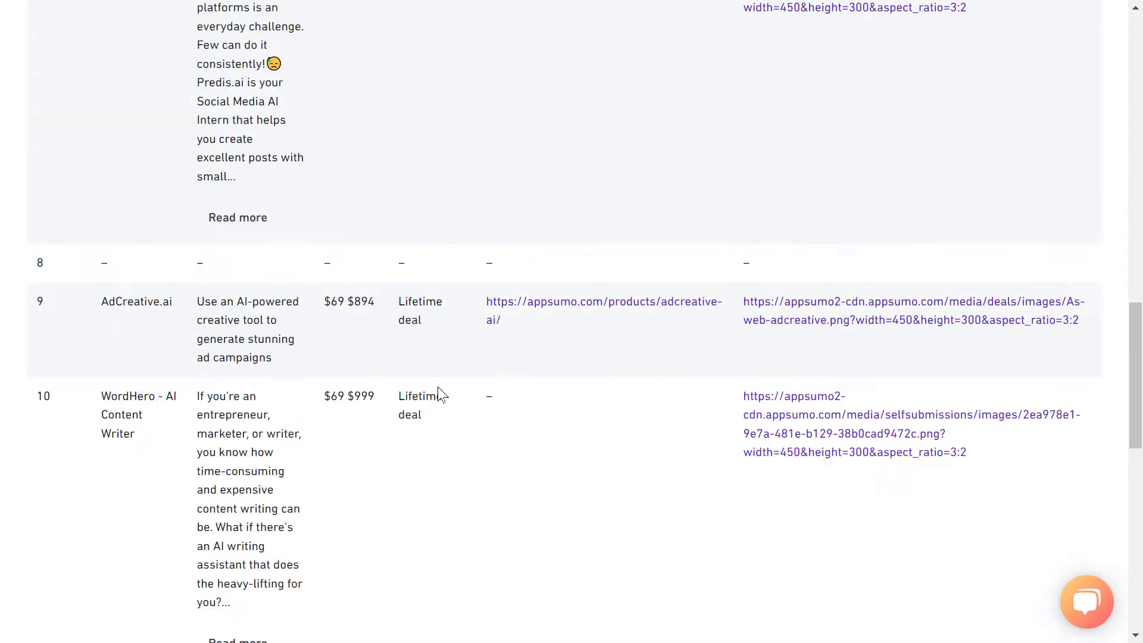
pyautogui.scroll(-12, 442, 394)
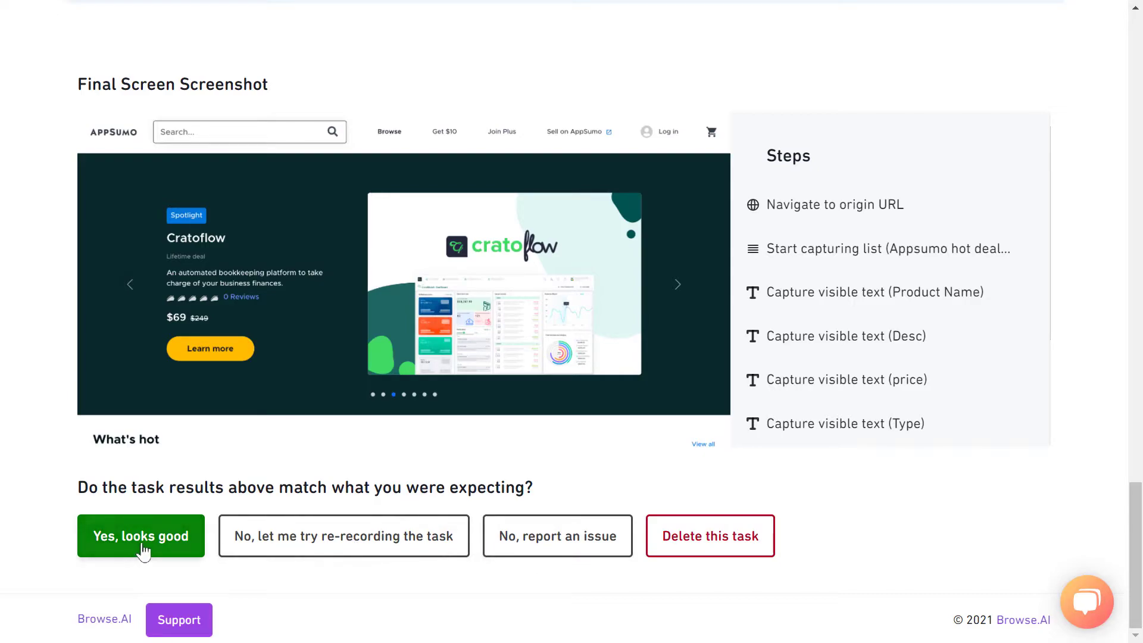
pyautogui.scroll(-3, 840, 376)
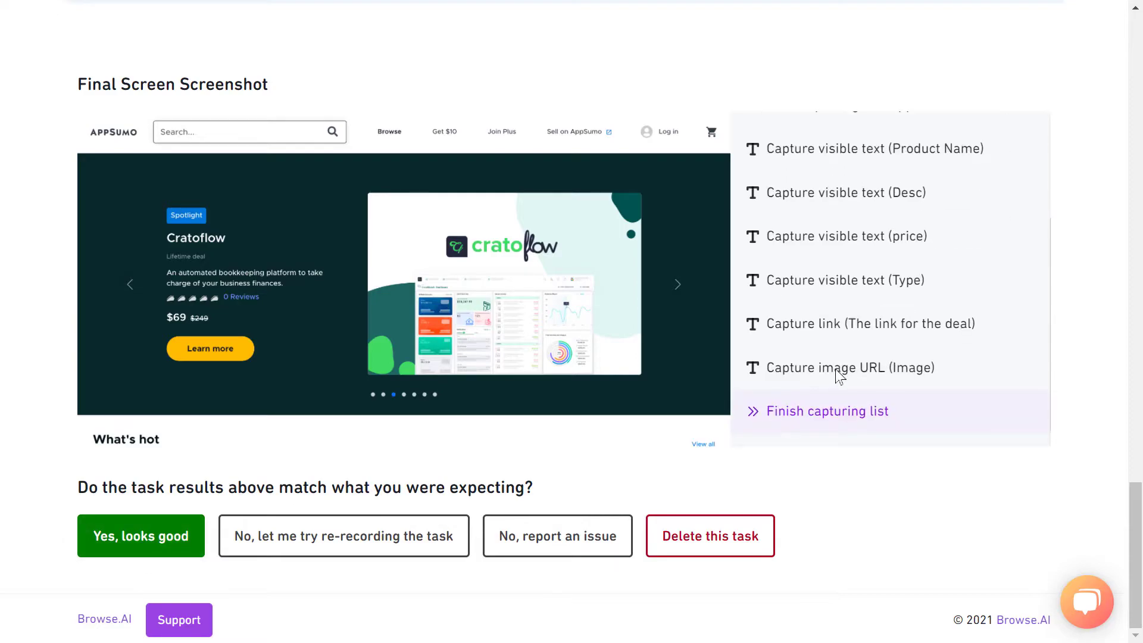
pyautogui.click(143, 549)
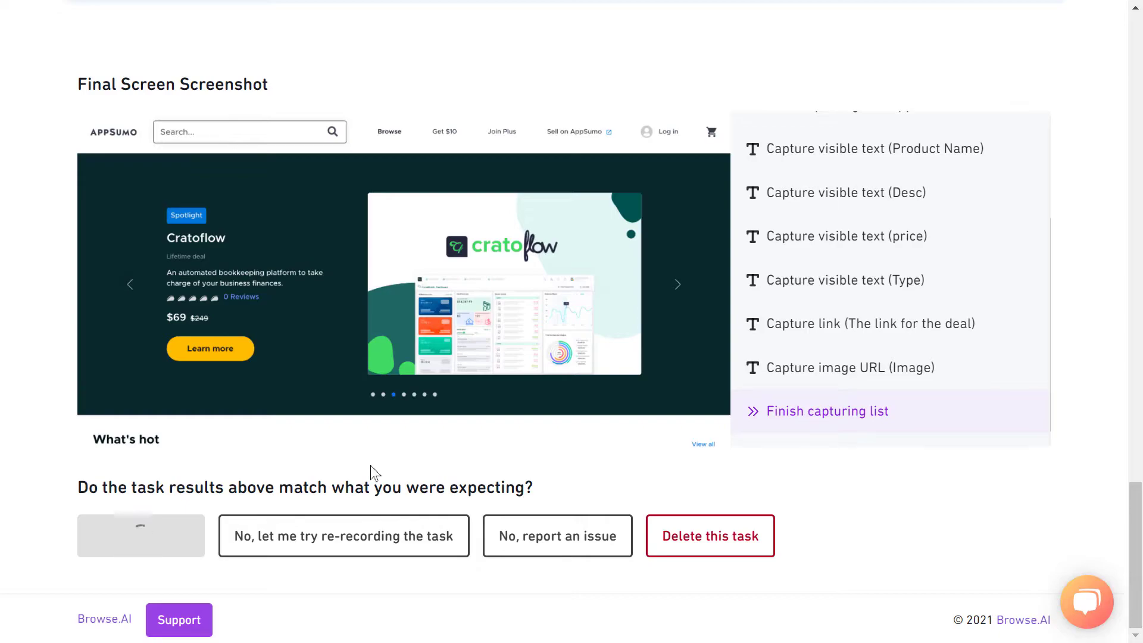
# - Set the hot deal list limit to 20 and run the task manually
pyautogui.scroll(-3, 462, 332)
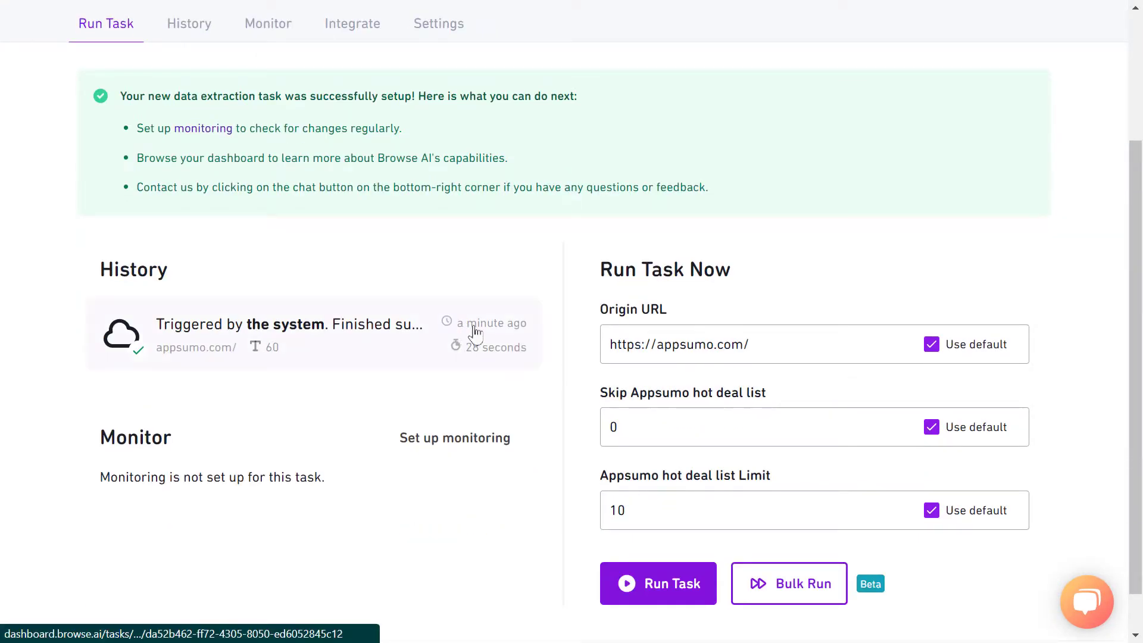
pyautogui.scroll(-1, 475, 331)
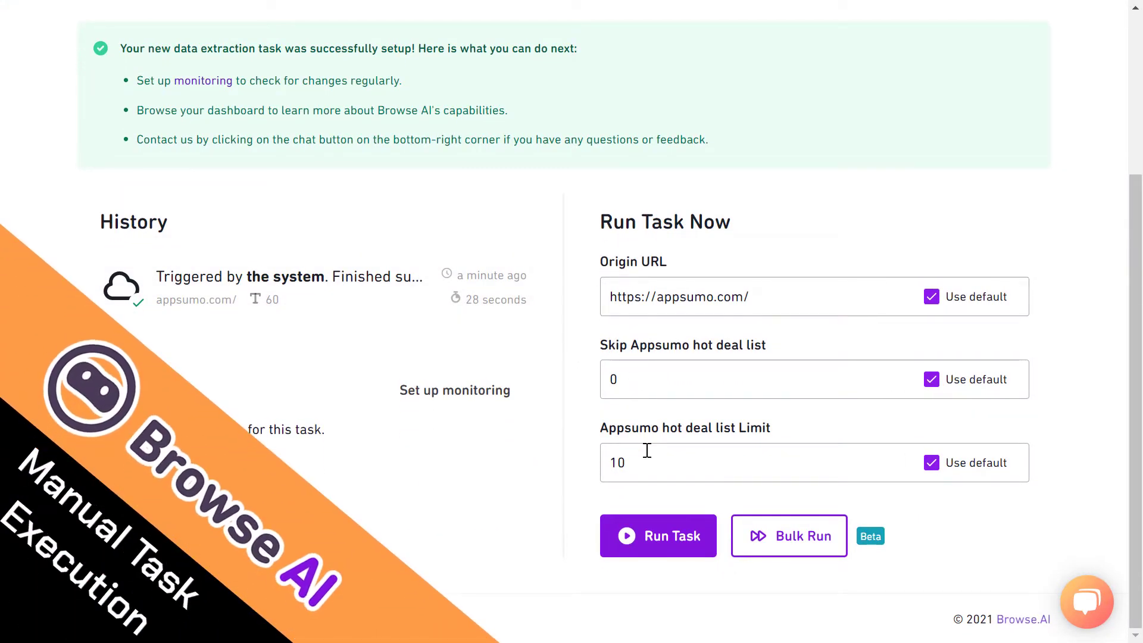
pyautogui.click(898, 459)
pyautogui.click(897, 459)
pyautogui.click(898, 458)
pyautogui.click(897, 459)
pyautogui.click(898, 458)
pyautogui.click(897, 459)
pyautogui.click(898, 458)
pyautogui.click(897, 459)
pyautogui.click(897, 459)
pyautogui.click(897, 459)
pyautogui.click(898, 459)
pyautogui.click(896, 464)
pyautogui.click(896, 464)
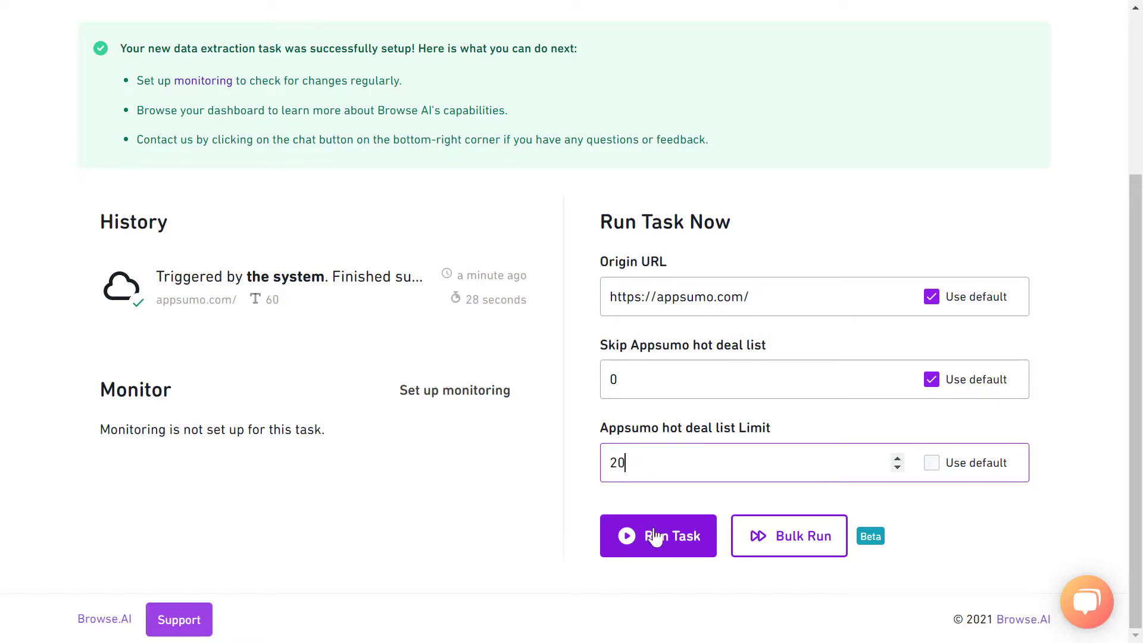
pyautogui.click(657, 536)
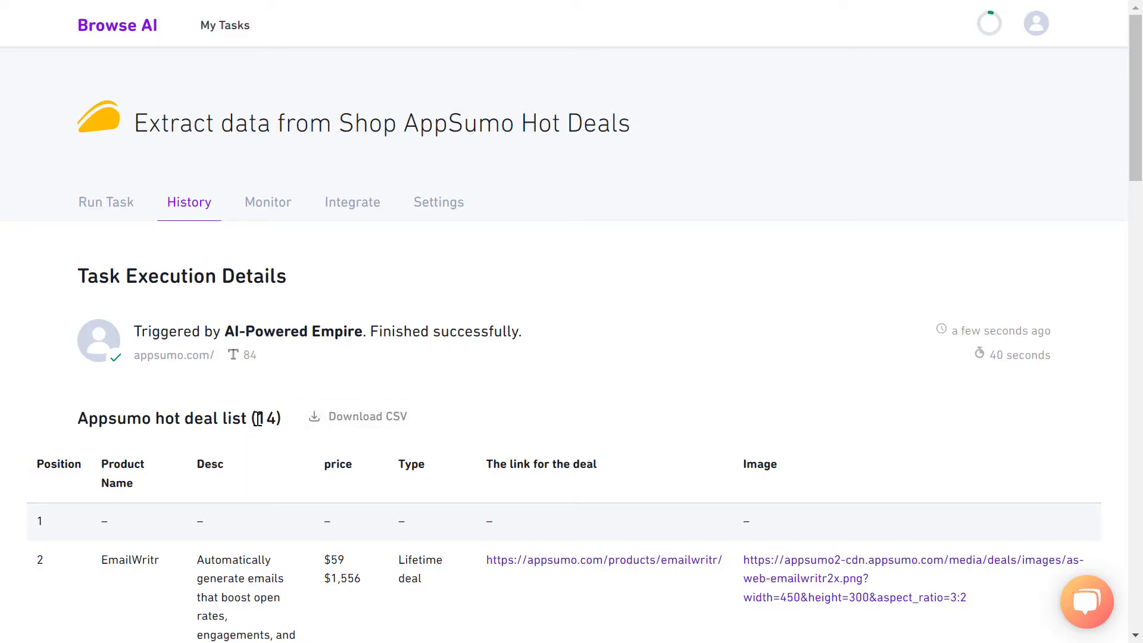
# - Expand the latest run's results table with 'See all 14 items'
pyautogui.moveTo(257, 418); pyautogui.dragTo(278, 420)
pyautogui.click(278, 420)
pyautogui.scroll(-18, 529, 399)
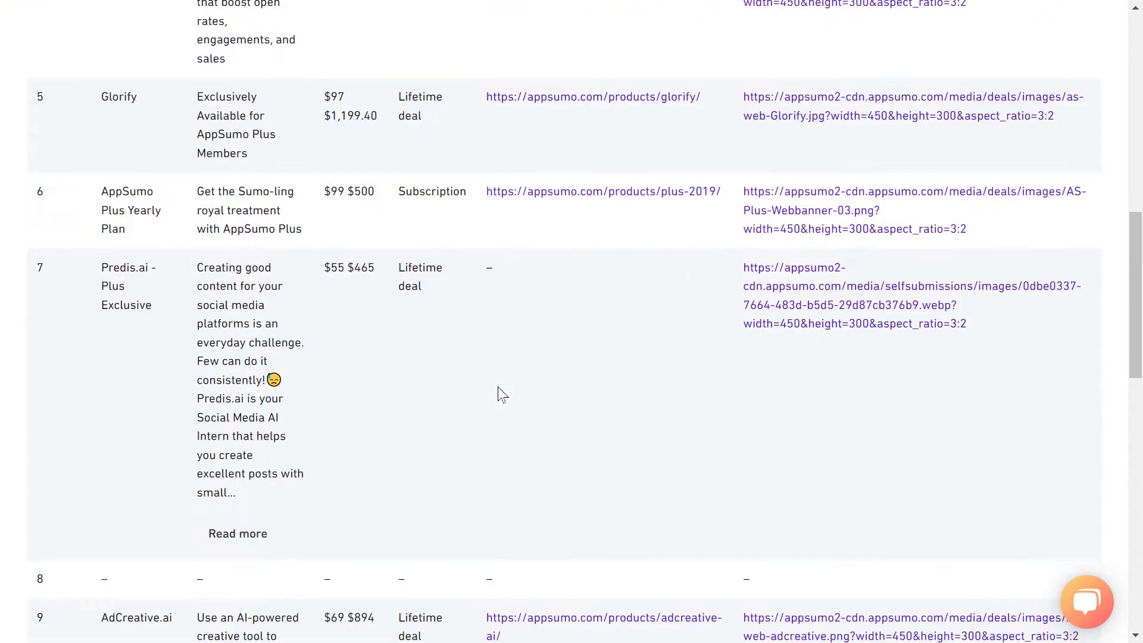
pyautogui.scroll(-4, 502, 394)
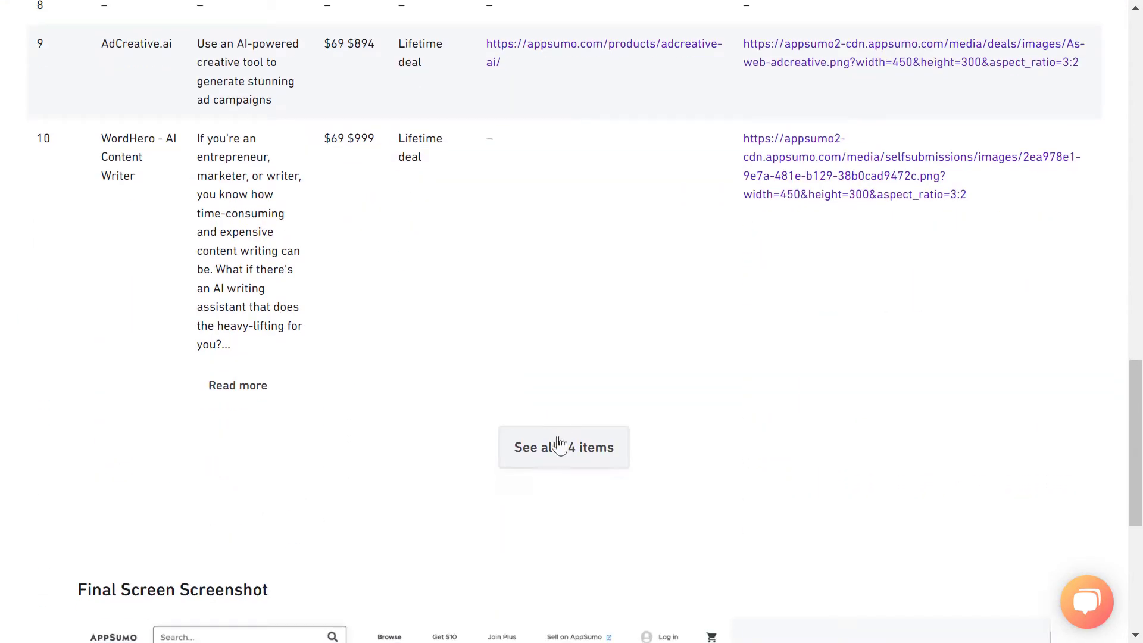
pyautogui.click(557, 446)
# - Scroll through rows 1–14, including Predis.ai, AdCreative.ai and WordHero, plus the final screenshot
pyautogui.scroll(-12, 518, 338)
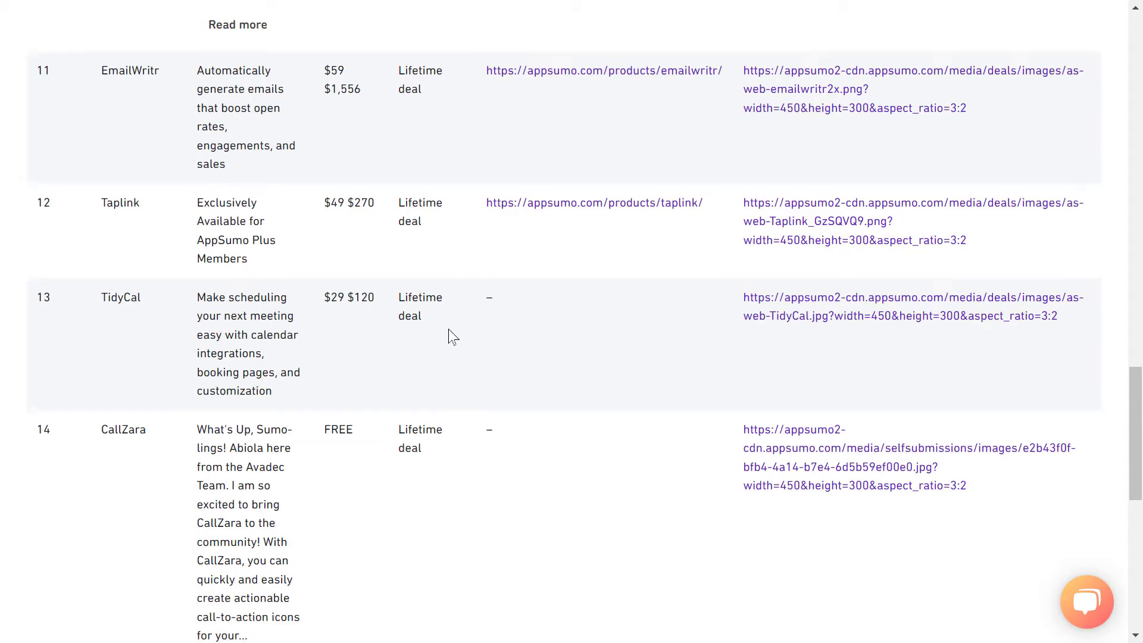
pyautogui.scroll(7, 300, 355)
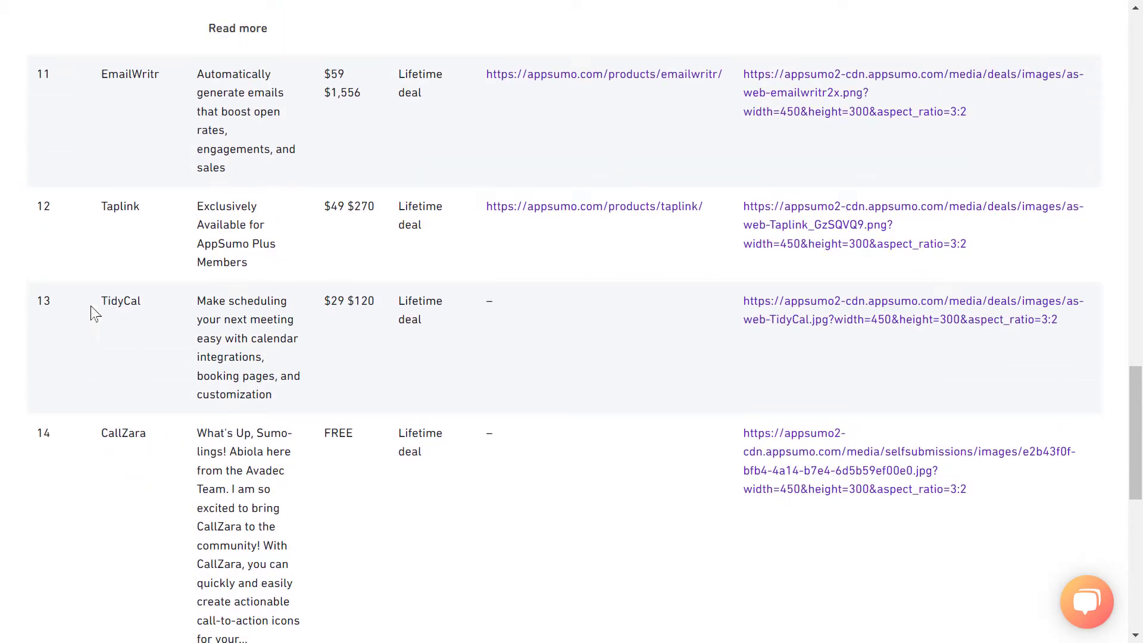
pyautogui.scroll(20, 94, 314)
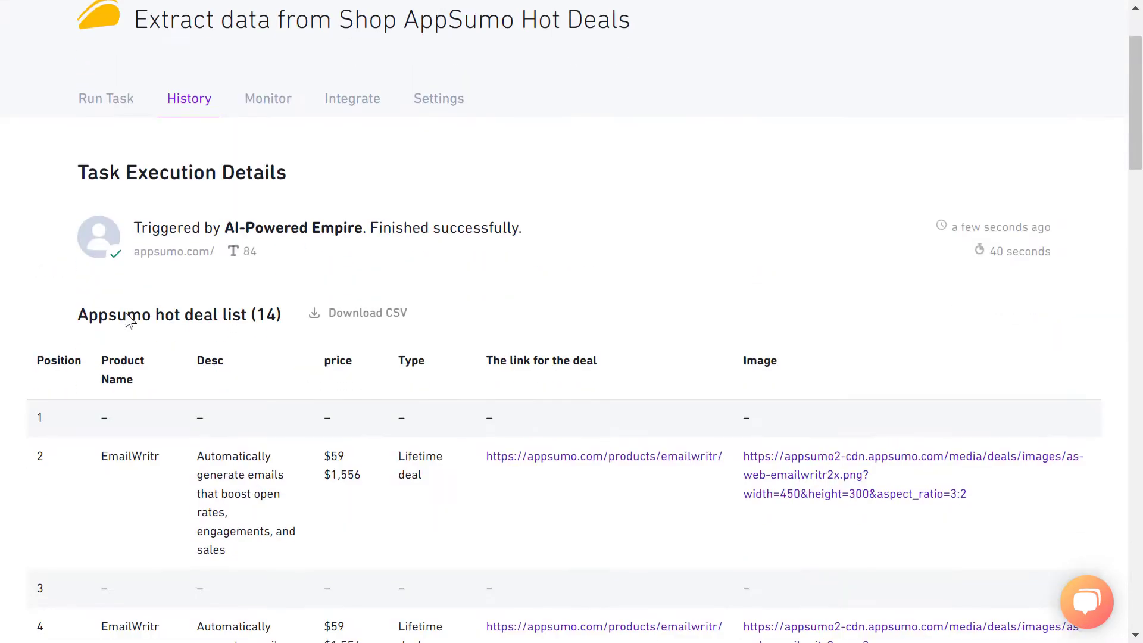
pyautogui.scroll(-3, 115, 218)
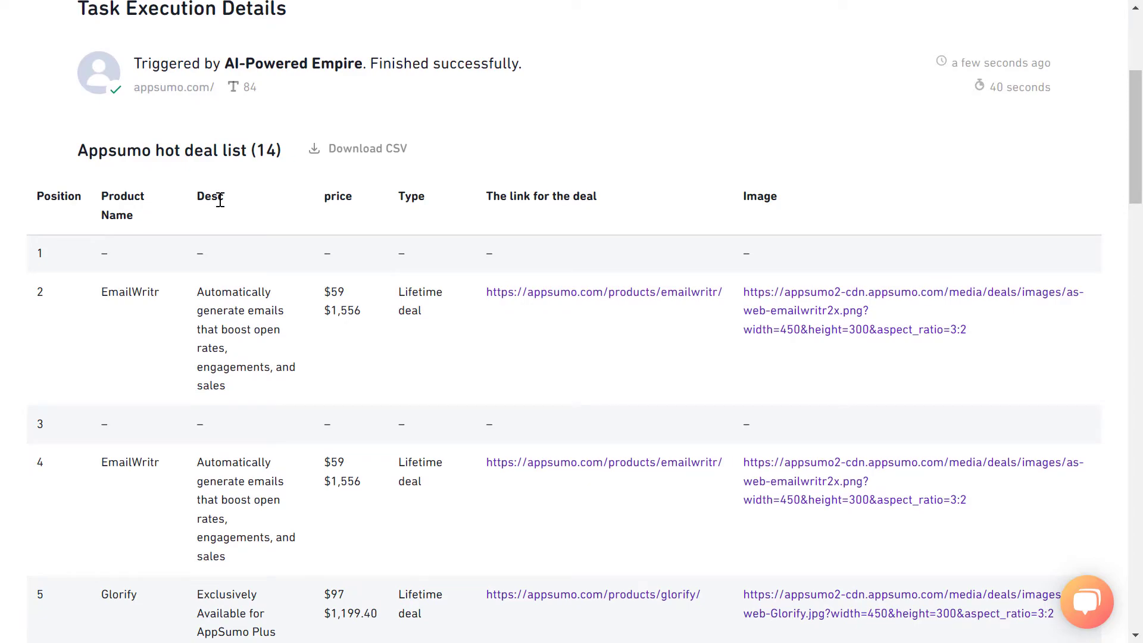
pyautogui.scroll(2, 407, 192)
pyautogui.moveTo(778, 286); pyautogui.dragTo(107, 287)
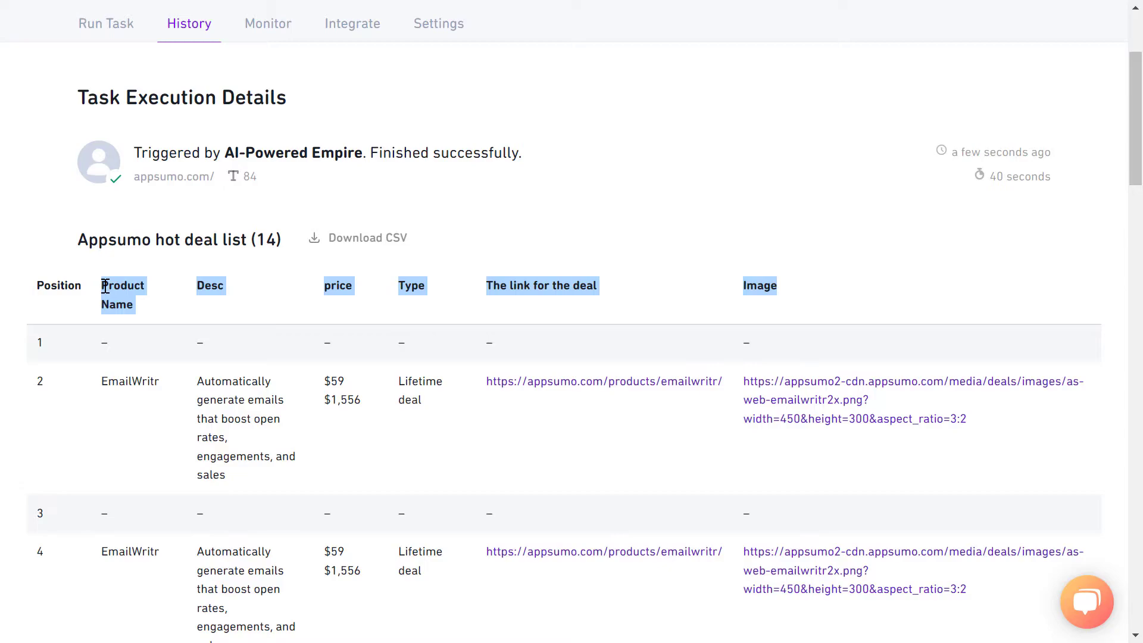
pyautogui.scroll(-3, 582, 317)
pyautogui.click(557, 256)
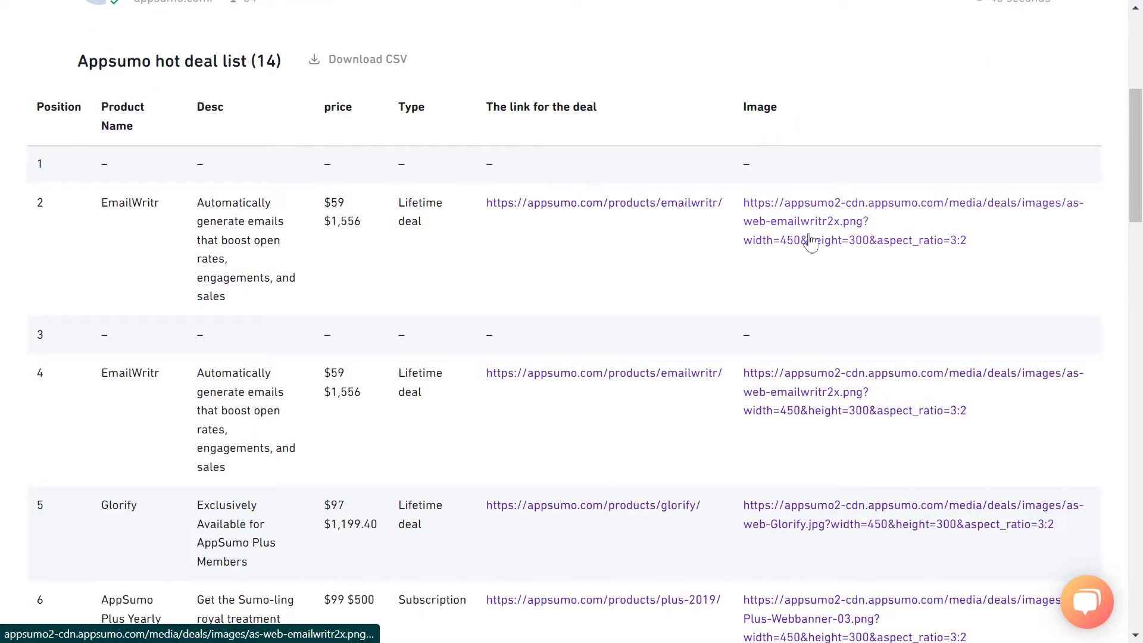
pyautogui.scroll(2, 462, 317)
pyautogui.scroll(-20, 411, 286)
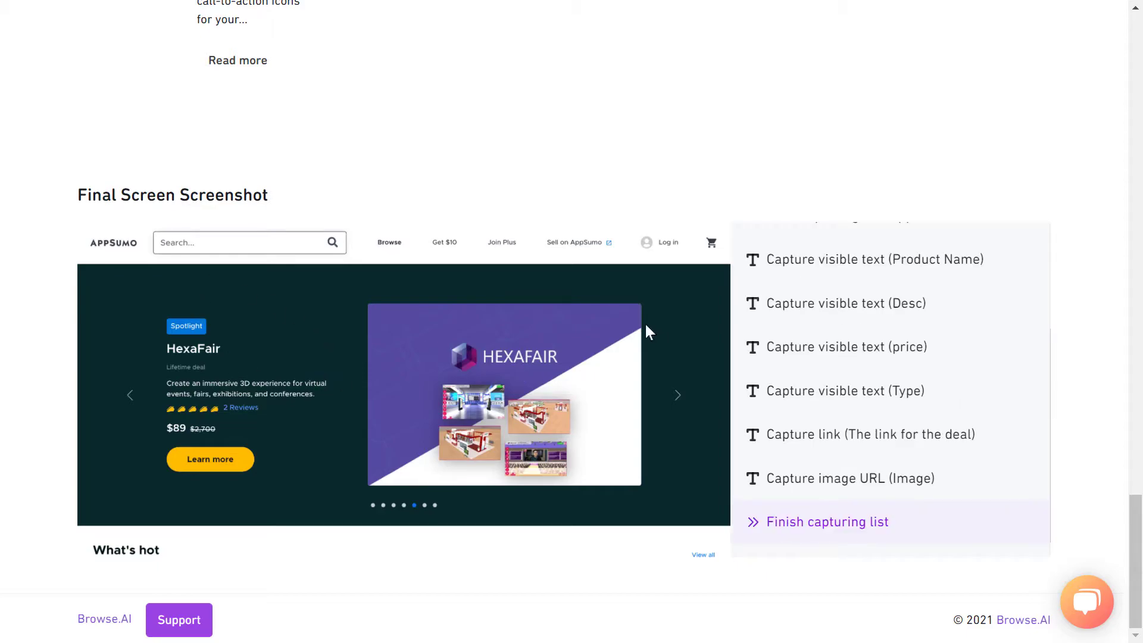
pyautogui.scroll(9, 685, 340)
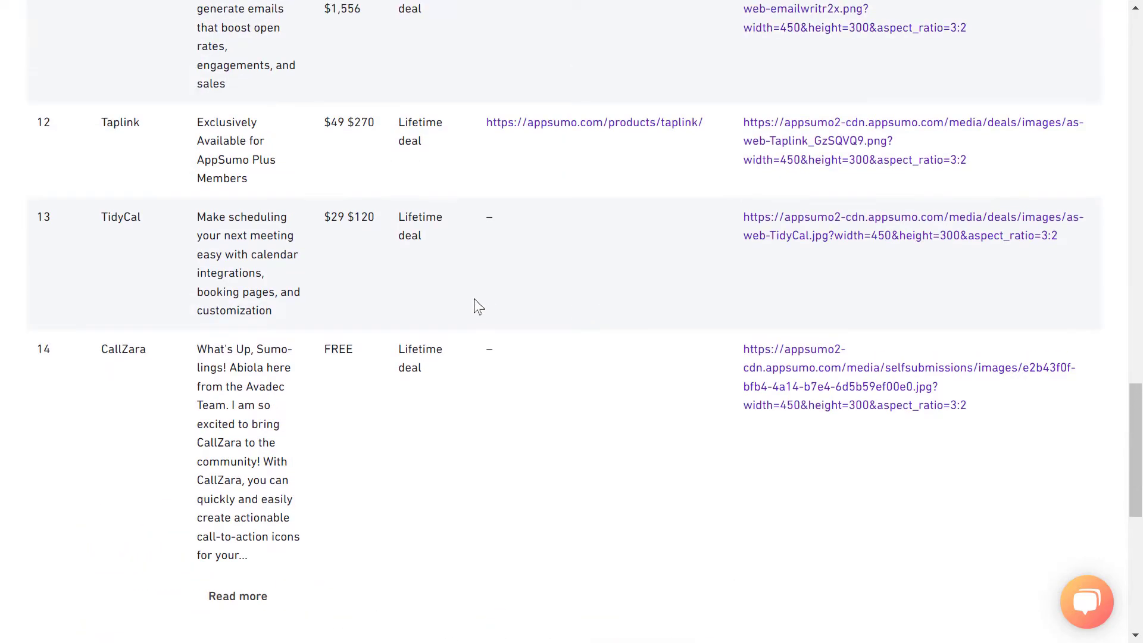
pyautogui.scroll(6, 244, 286)
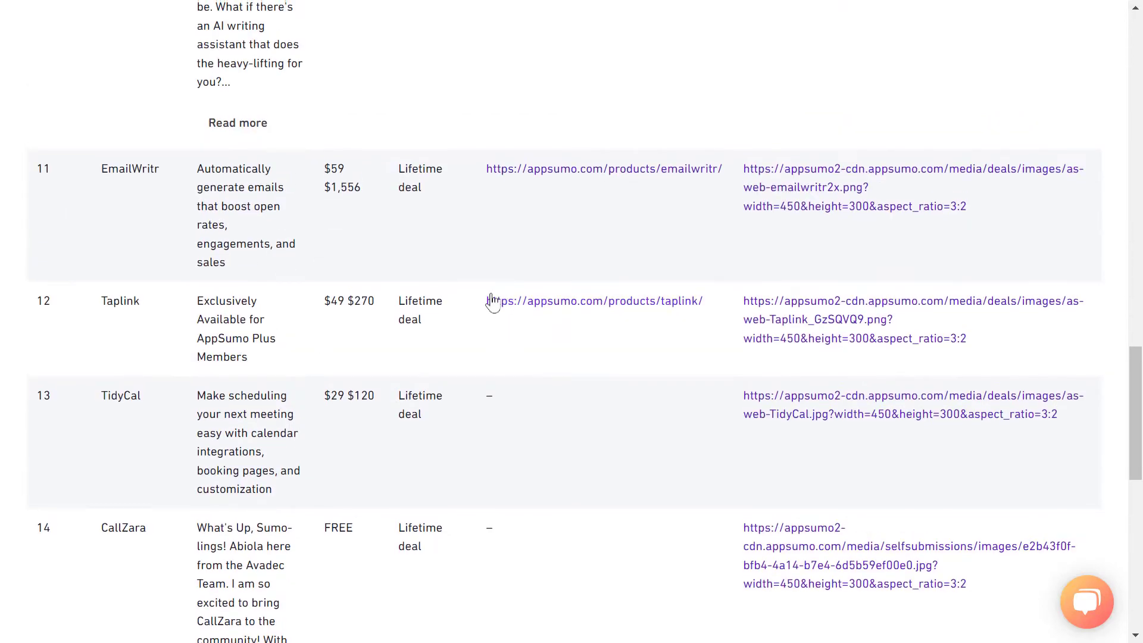
pyautogui.scroll(-6, 417, 310)
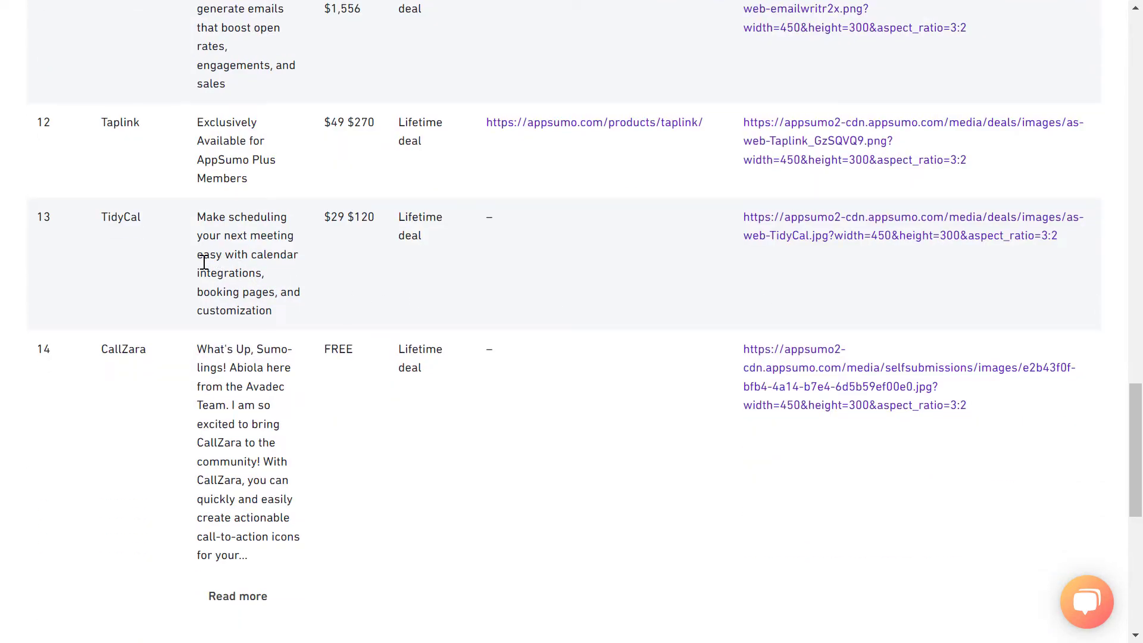
pyautogui.scroll(-9, 292, 256)
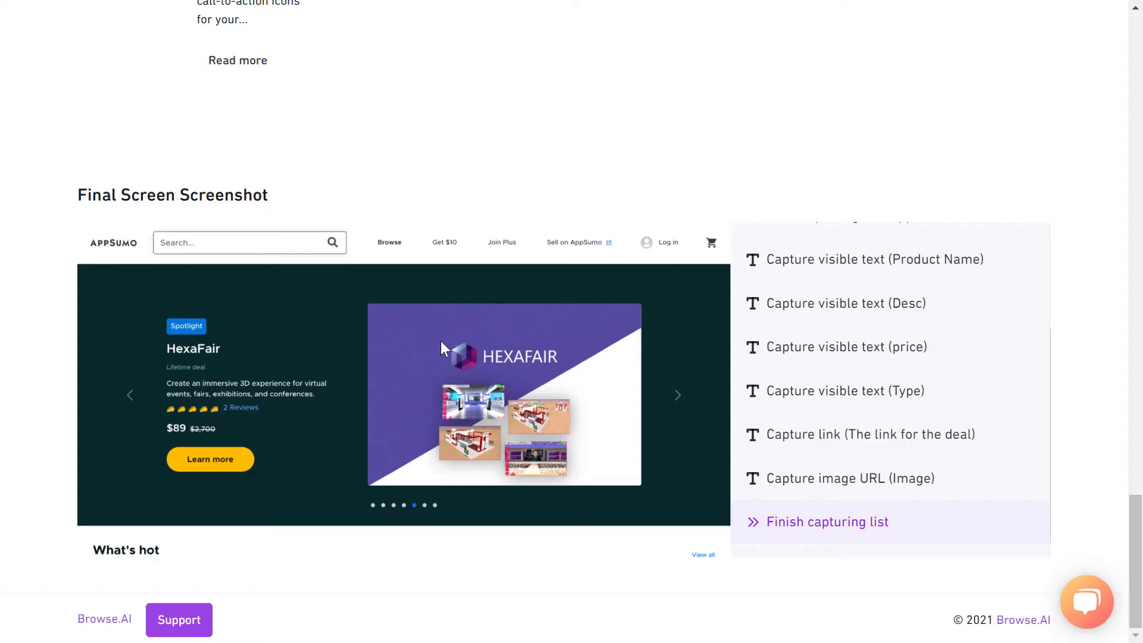
pyautogui.scroll(3, 441, 345)
pyautogui.scroll(-3, 441, 345)
# - Check who triggered the run and its status, then return to the executions history
pyautogui.scroll(20, 611, 281)
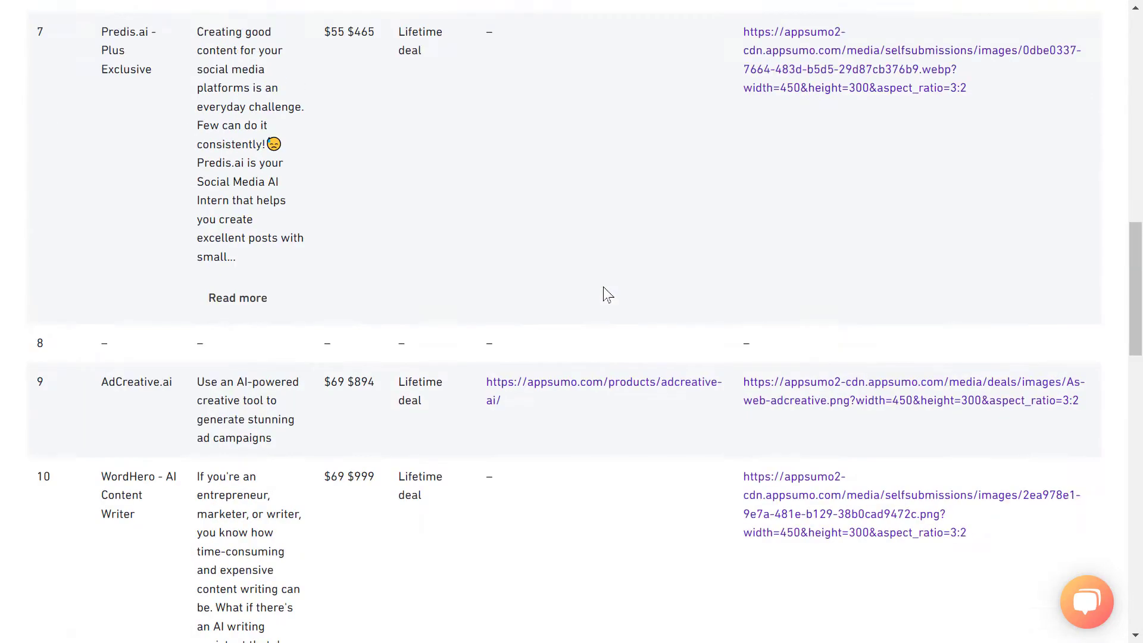
pyautogui.scroll(15, 602, 287)
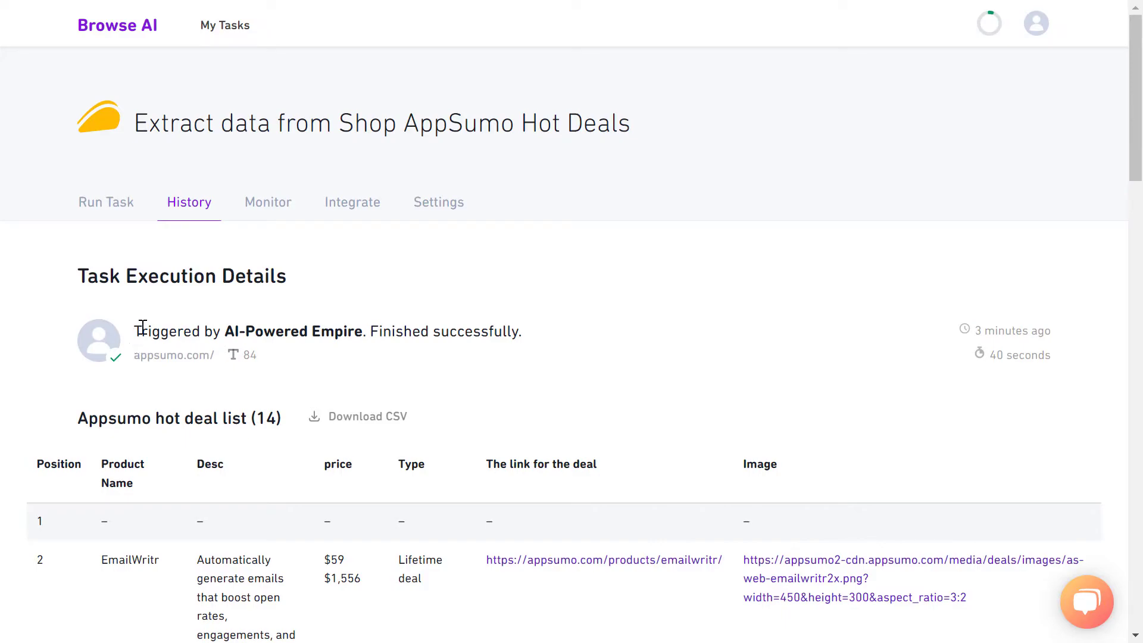
pyautogui.moveTo(143, 326); pyautogui.dragTo(523, 339)
pyautogui.click(358, 331)
pyautogui.click(430, 321)
pyautogui.click(188, 215)
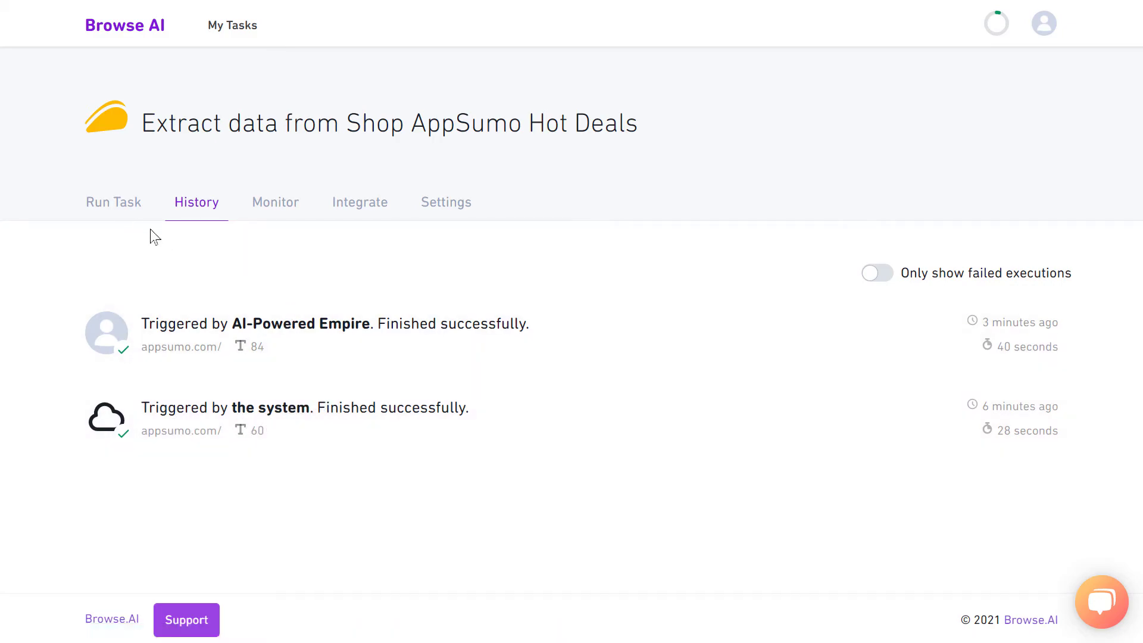
# - Go via the Run Task page to the Monitor tab, which shows no monitoring set up
pyautogui.click(116, 212)
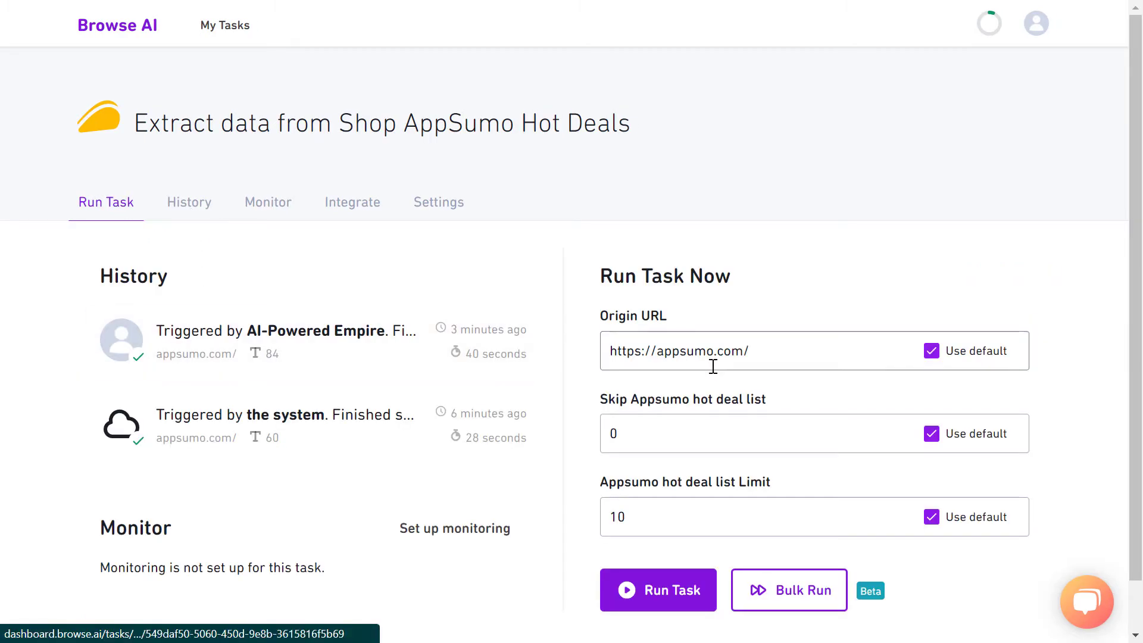
pyautogui.scroll(-1, 685, 453)
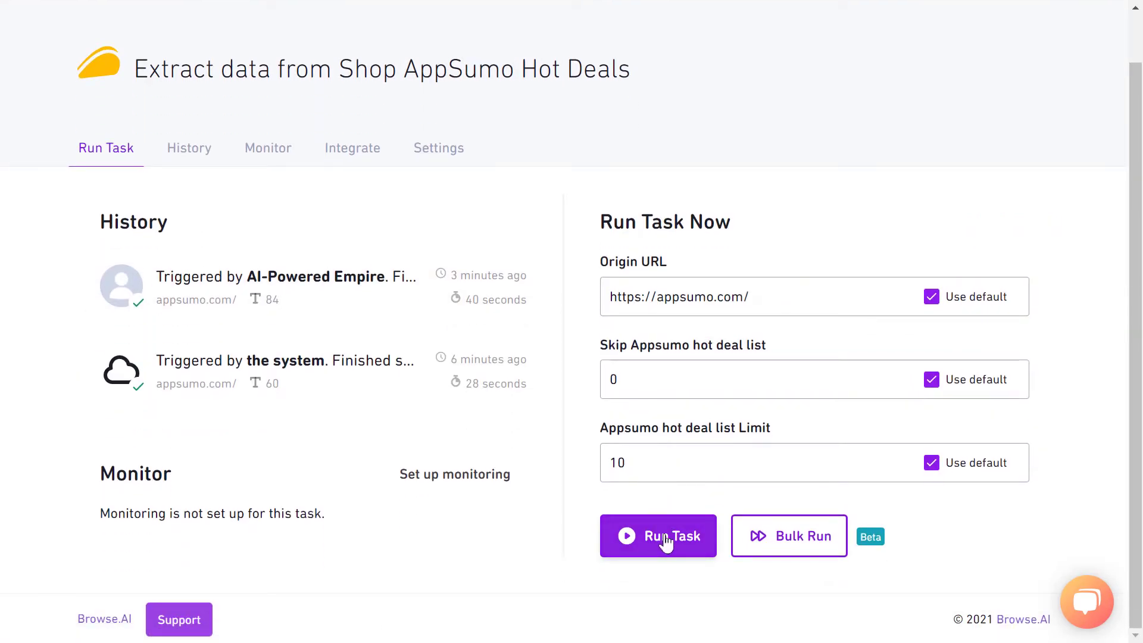
pyautogui.scroll(1, 661, 476)
pyautogui.click(269, 213)
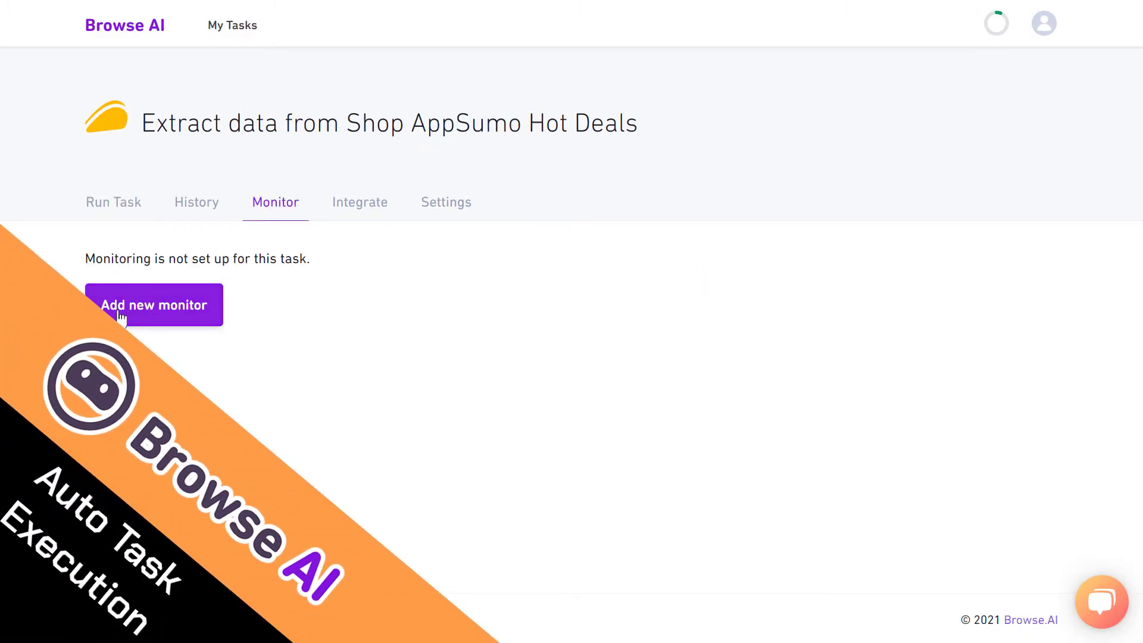
# - Start a new monitor and set it to run every 3 days
pyautogui.click(119, 315)
pyautogui.scroll(-2, 369, 312)
pyautogui.scroll(2, 370, 312)
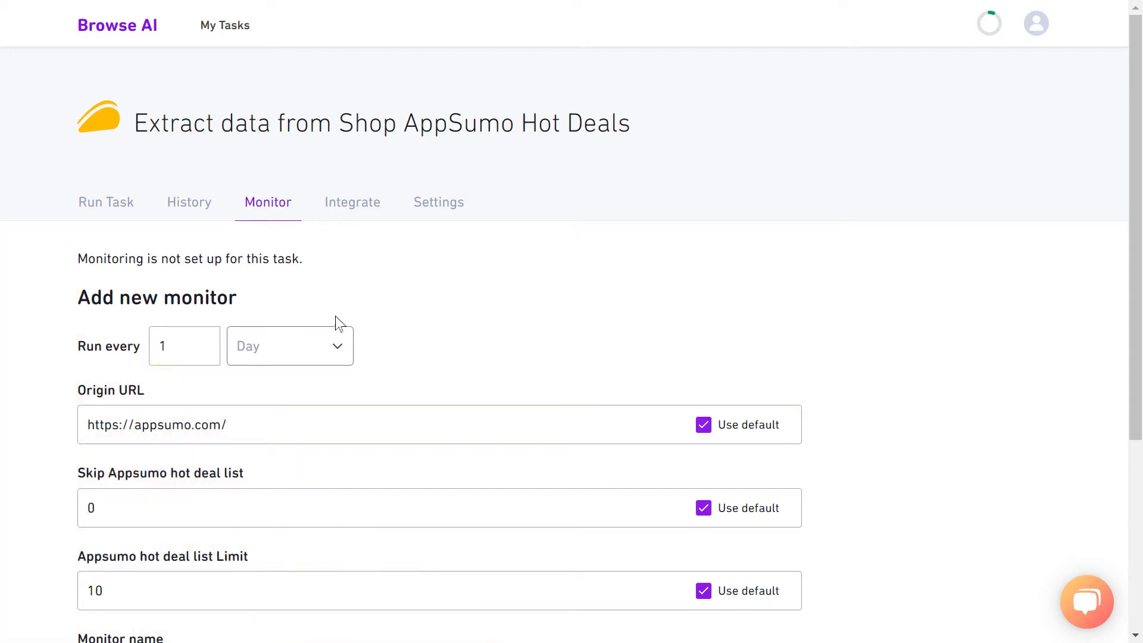
pyautogui.click(271, 357)
pyautogui.click(268, 393)
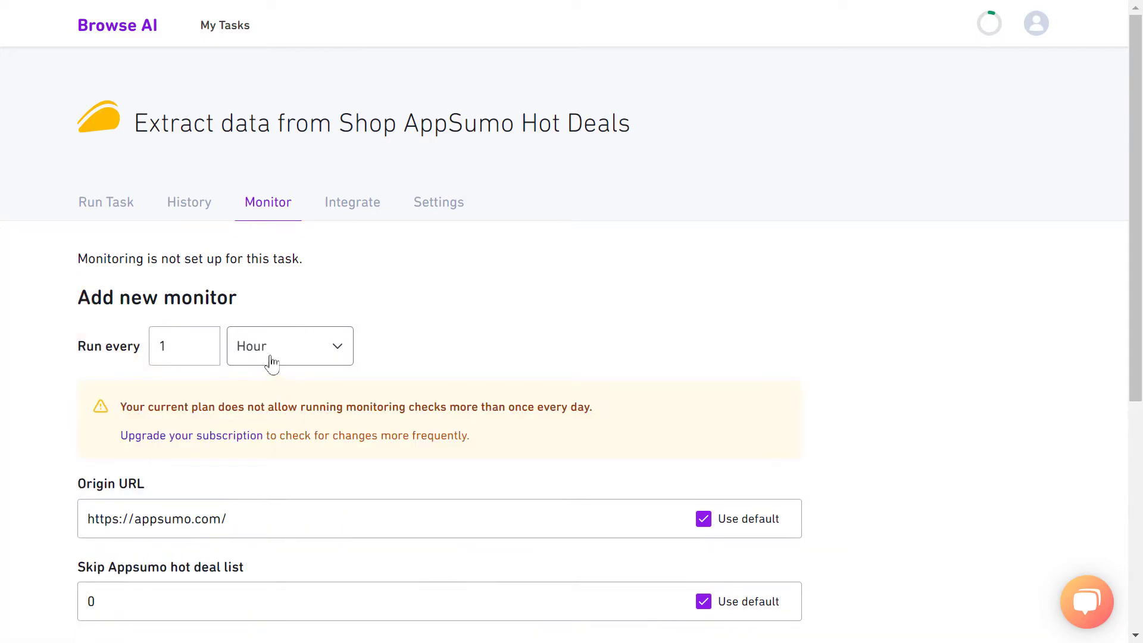
pyautogui.click(272, 360)
pyautogui.click(299, 378)
pyautogui.click(298, 353)
pyautogui.click(291, 454)
pyautogui.click(256, 357)
pyautogui.press('Escape')
pyautogui.press('d')
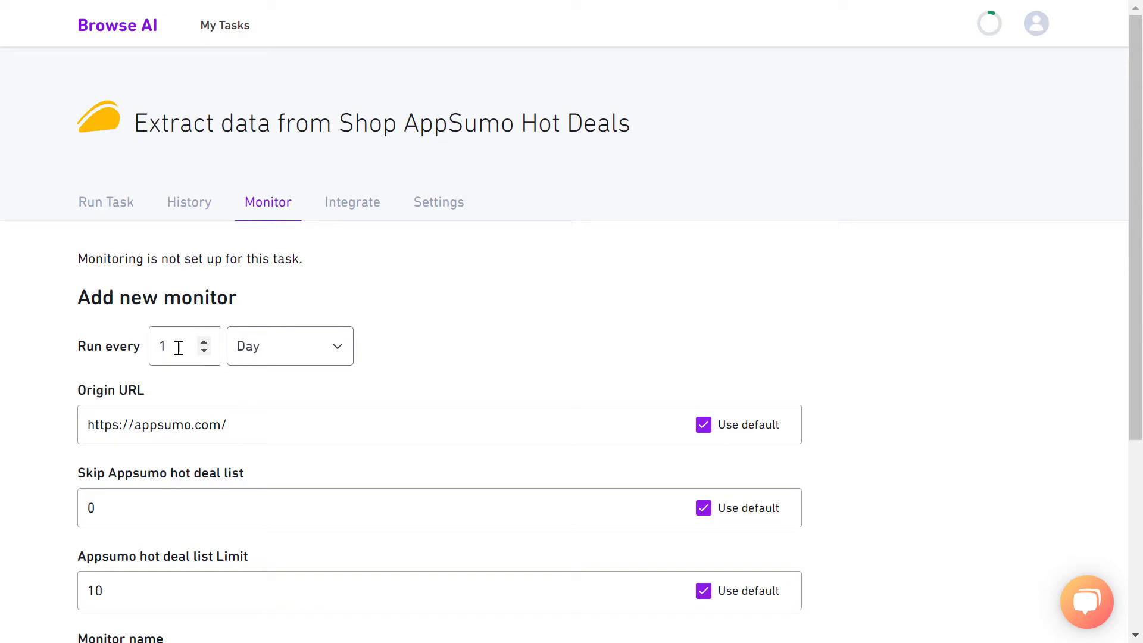
pyautogui.hotkey('shift', 'Tab')
pyautogui.write('3')
# - Raise the monitor's hot deal list limit to 14
pyautogui.scroll(-2, 544, 342)
pyautogui.scroll(-2, 138, 336)
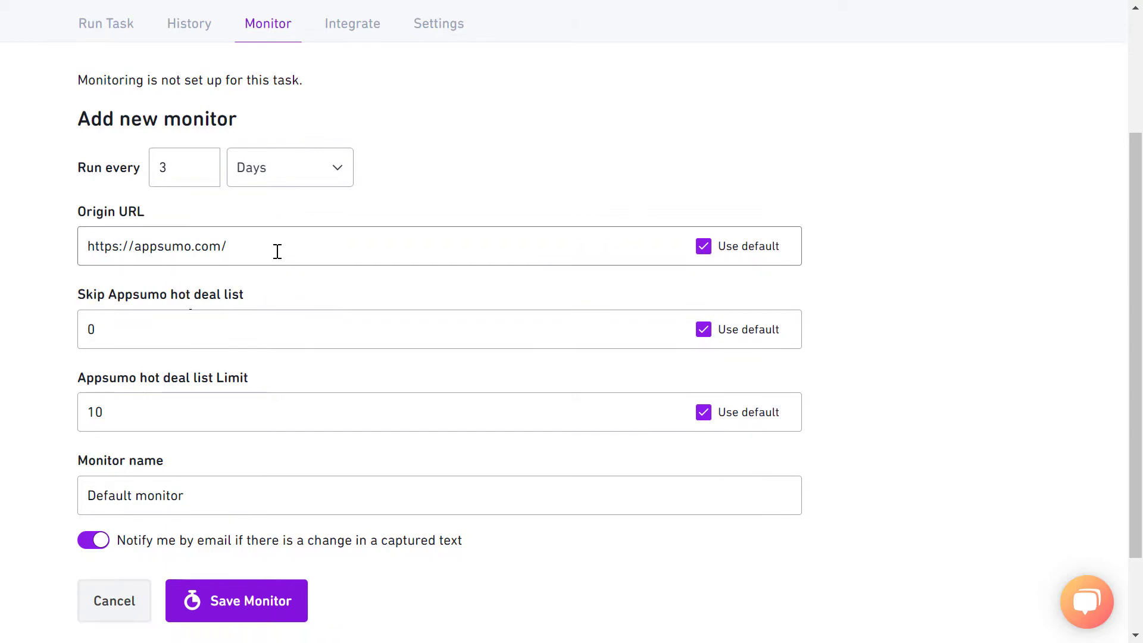
pyautogui.moveTo(278, 248); pyautogui.dragTo(1, 255)
pyautogui.scroll(-2, 158, 286)
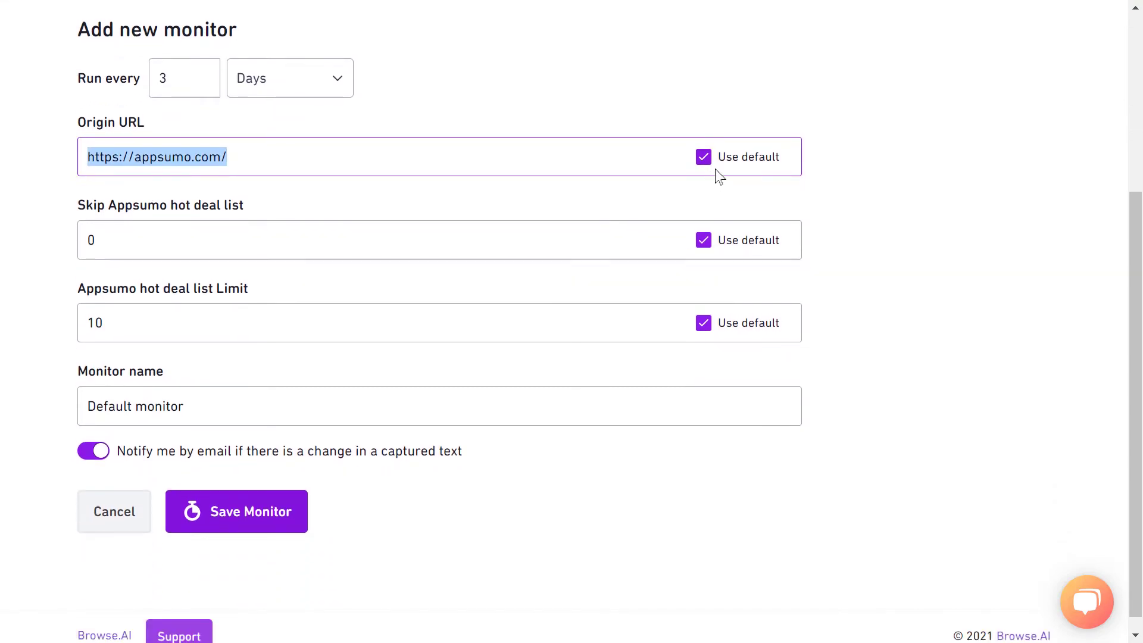
pyautogui.scroll(-1, 145, 298)
pyautogui.click(51, 278)
pyautogui.click(670, 302)
pyautogui.click(670, 302)
pyautogui.click(670, 302)
pyautogui.click(670, 302)
pyautogui.click(669, 302)
# - Keep the name 'Default monitor' and save the new monitor
pyautogui.click(215, 381)
pyautogui.tripleClick(240, 401)
pyautogui.press('Right')
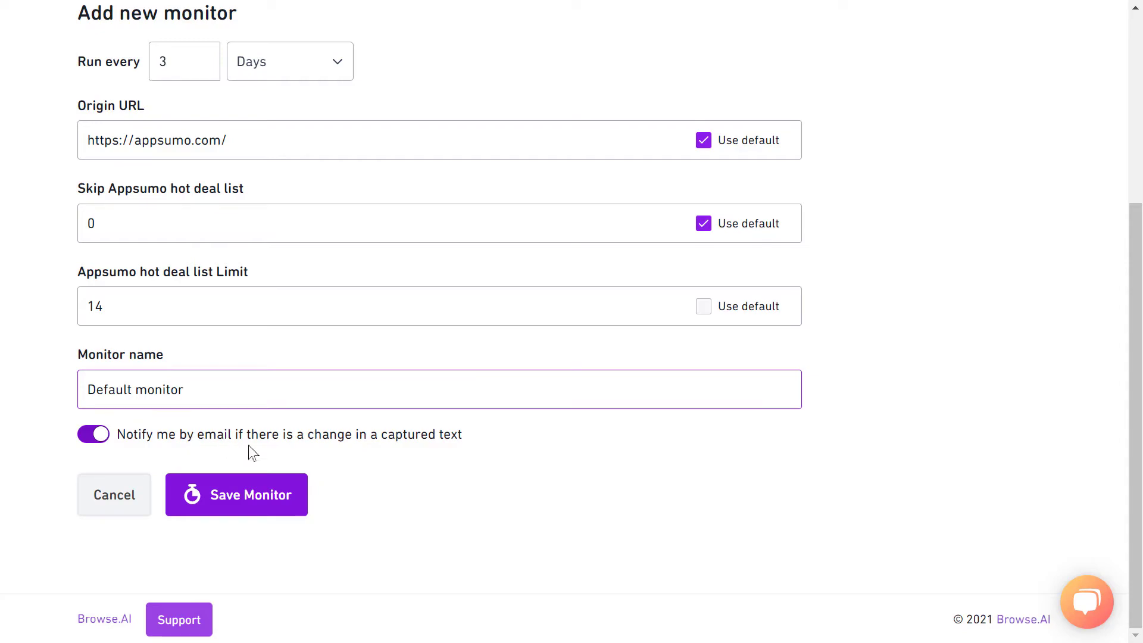
pyautogui.scroll(5, 301, 370)
pyautogui.scroll(-5, 303, 395)
pyautogui.click(252, 507)
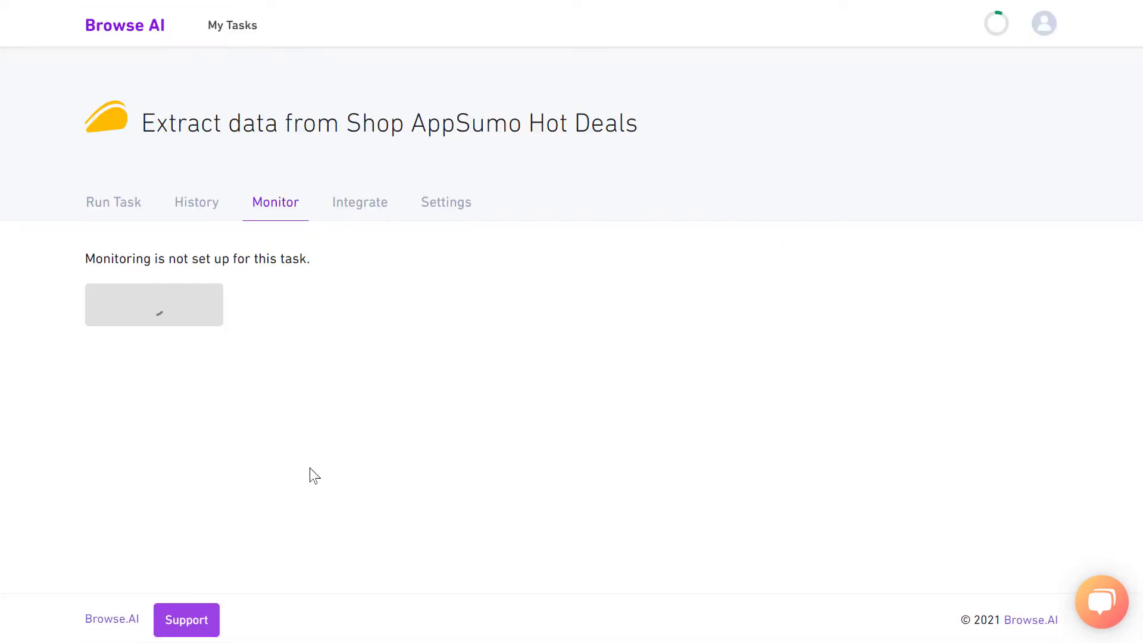
pyautogui.moveTo(845, 307)
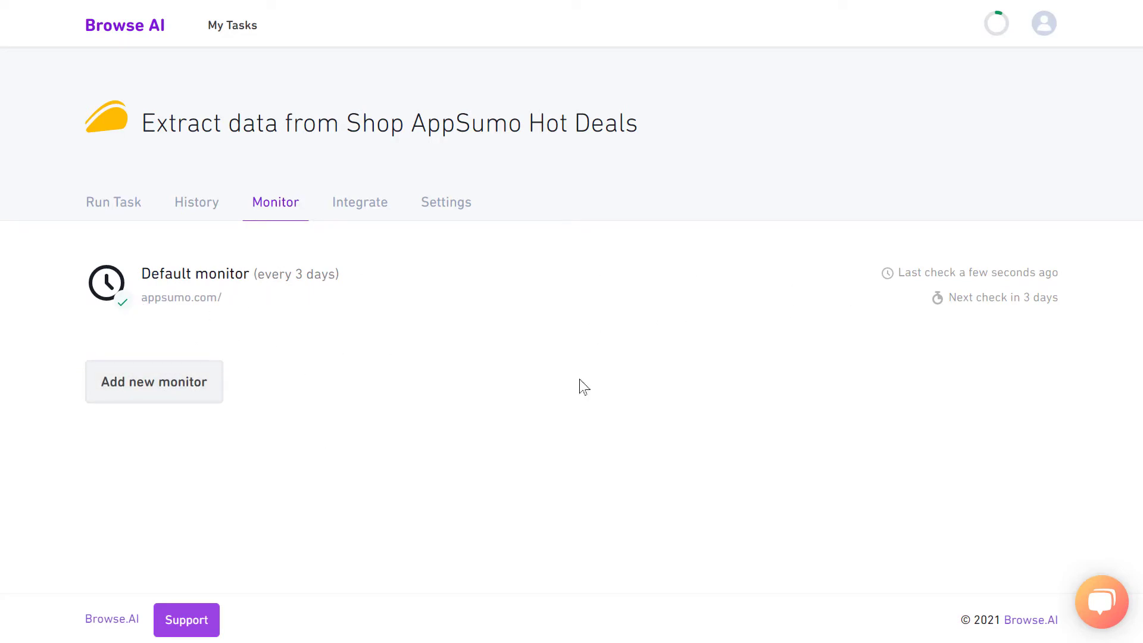
pyautogui.moveTo(196, 317)
pyautogui.moveTo(282, 307)
pyautogui.click(391, 237)
pyautogui.scroll(-2, 421, 283)
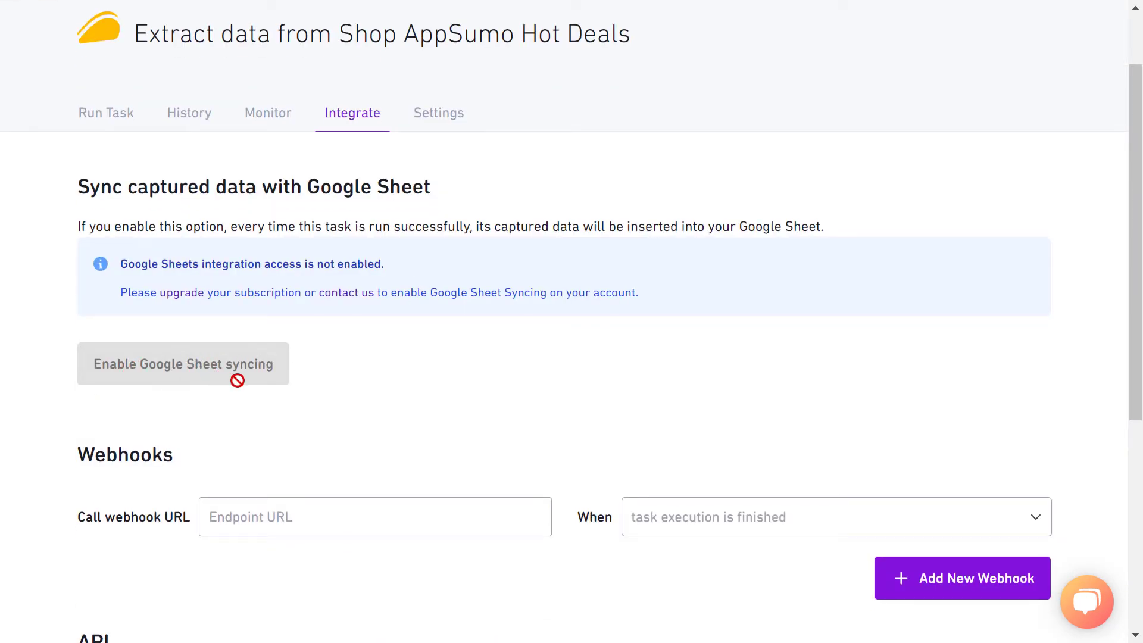
pyautogui.scroll(2, 337, 417)
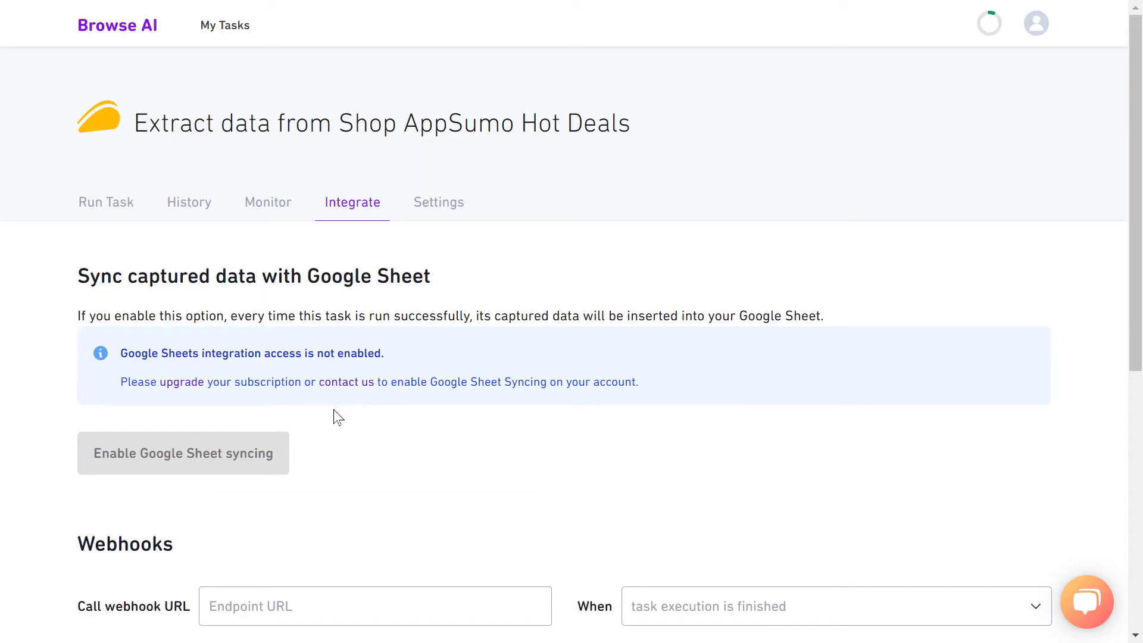
pyautogui.scroll(-5, 335, 421)
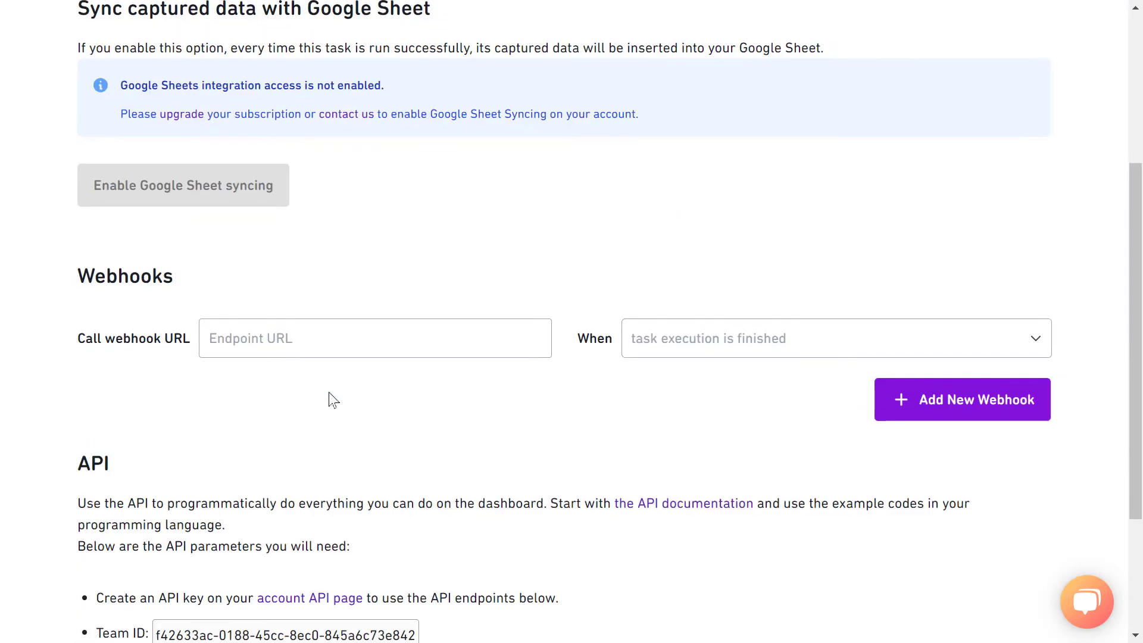
pyautogui.scroll(3, 344, 306)
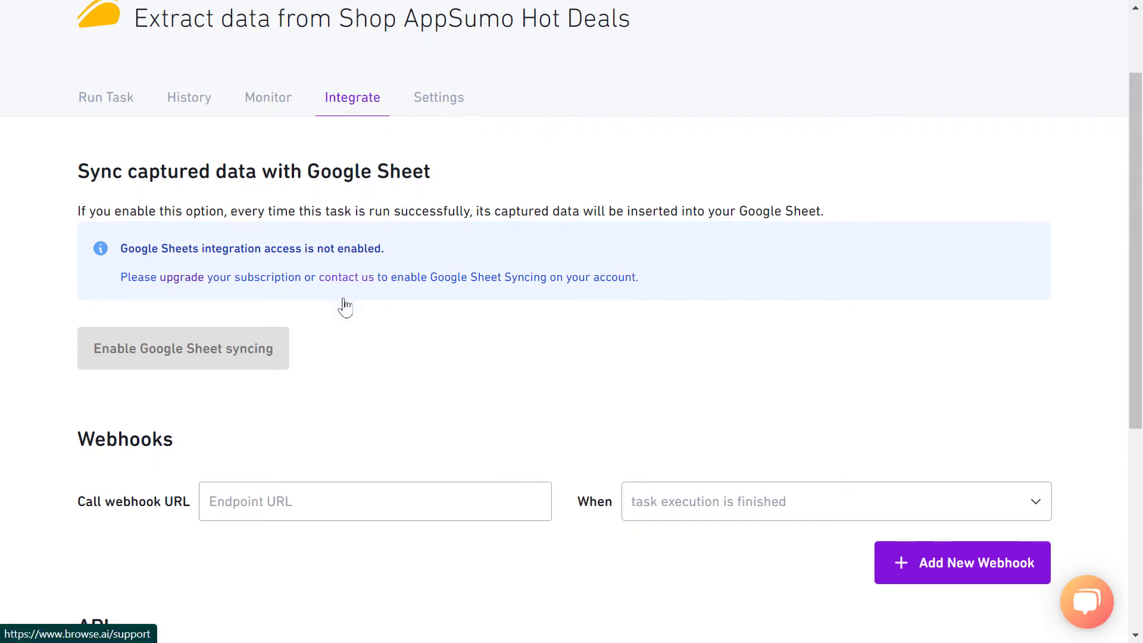
pyautogui.scroll(-2, 345, 306)
pyautogui.scroll(-2, 343, 307)
pyautogui.doubleClick(224, 283)
pyautogui.click(224, 282)
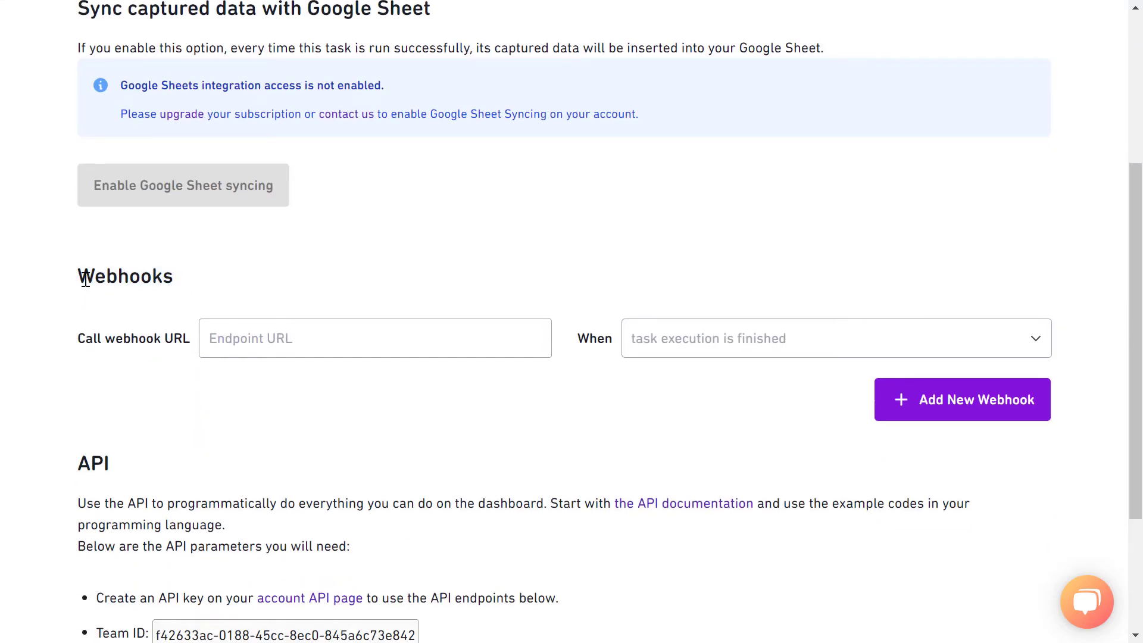
pyautogui.click(253, 336)
pyautogui.click(688, 341)
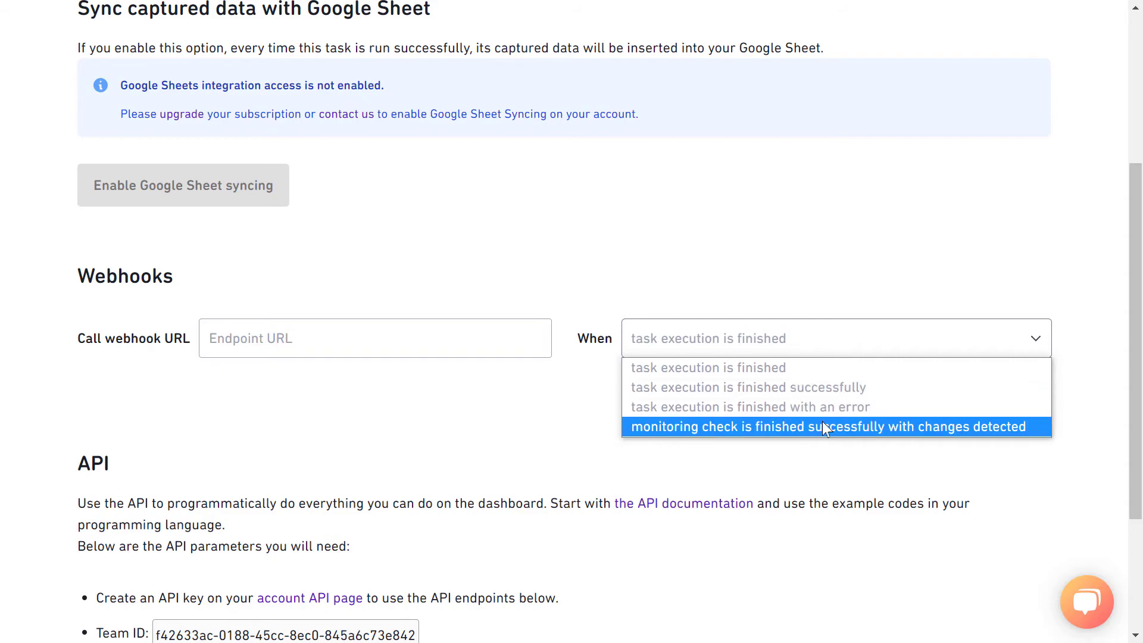
pyautogui.scroll(-2, 886, 303)
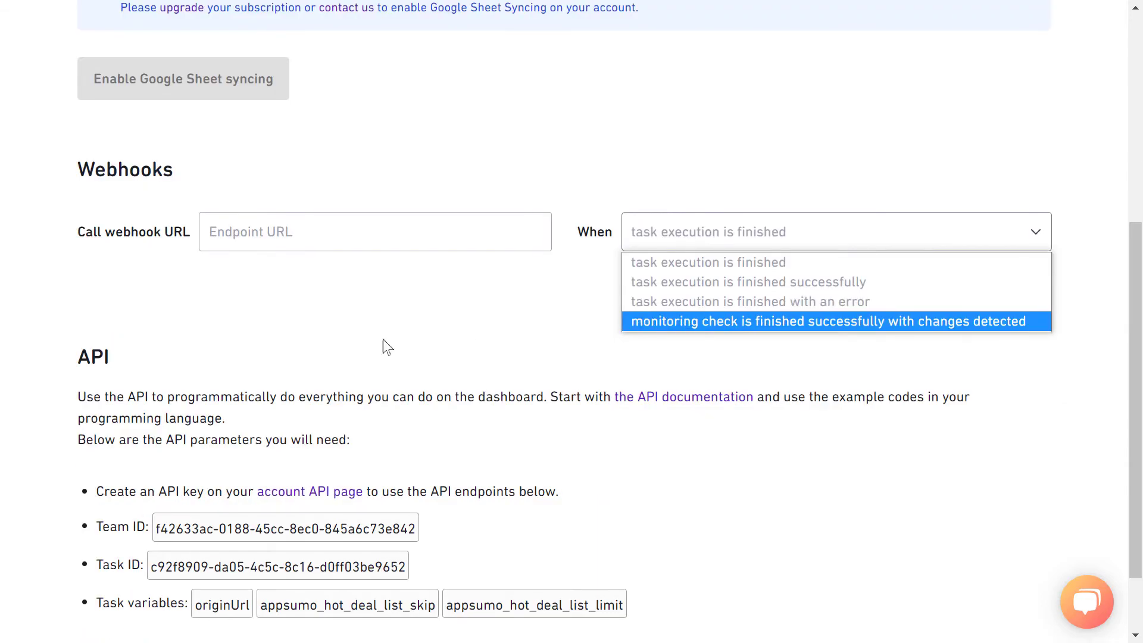
pyautogui.click(280, 337)
pyautogui.scroll(-2, 27, 260)
pyautogui.moveTo(27, 261); pyautogui.dragTo(218, 276)
pyautogui.click(276, 316)
pyautogui.scroll(2, 276, 315)
pyautogui.scroll(-2, 285, 366)
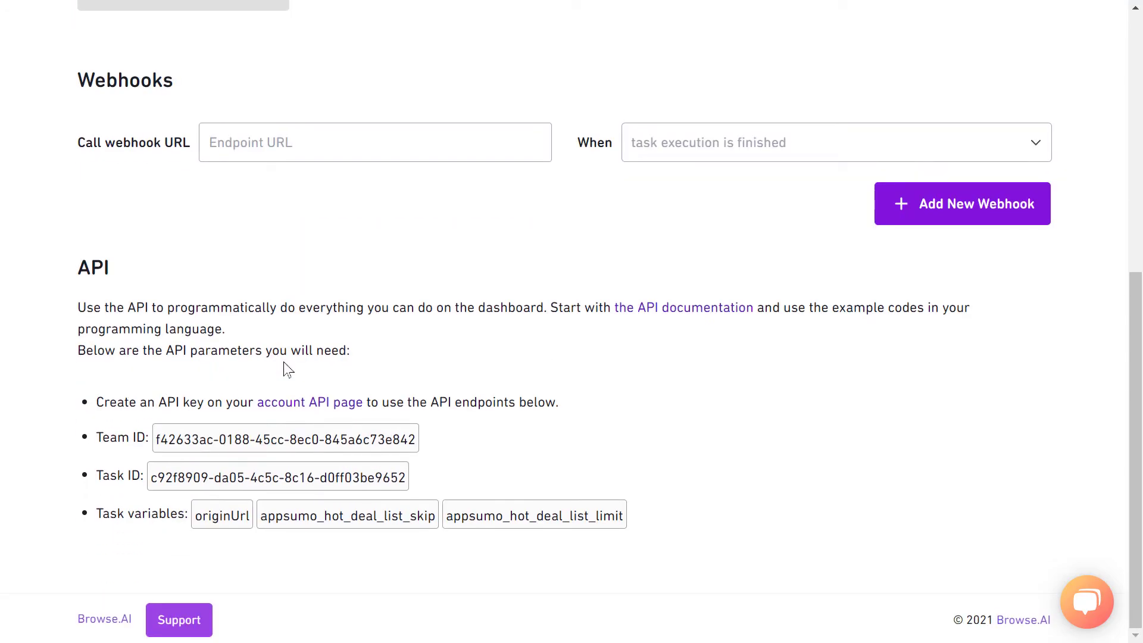
pyautogui.scroll(8, 285, 368)
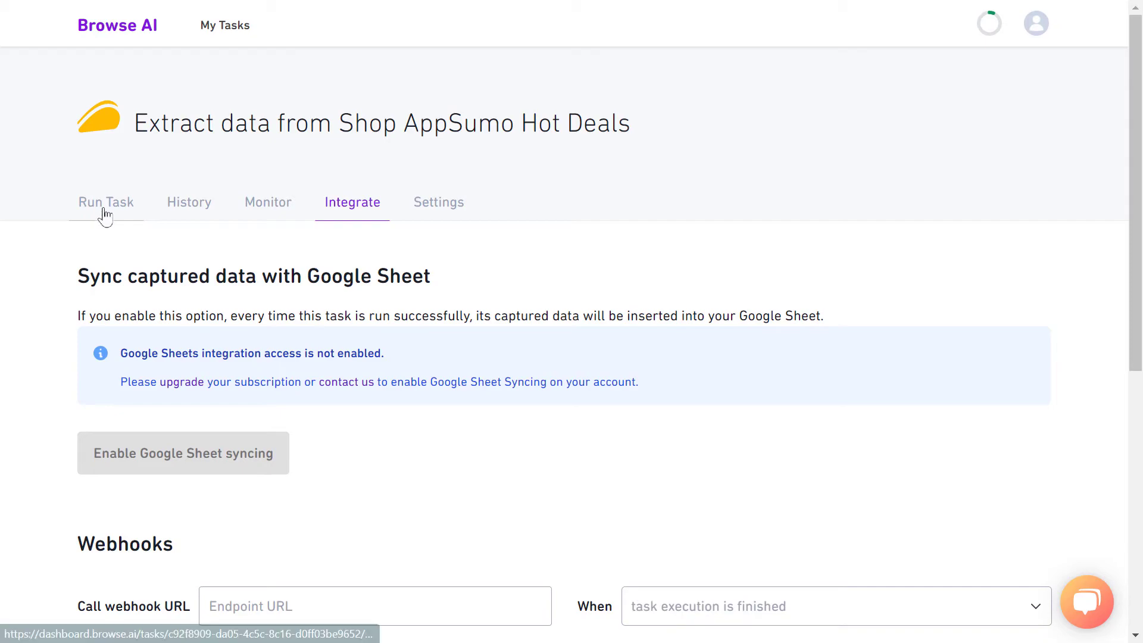
# - Review the task's Settings: name, default variables, video recording and danger zone
pyautogui.click(424, 217)
pyautogui.scroll(-3, 291, 294)
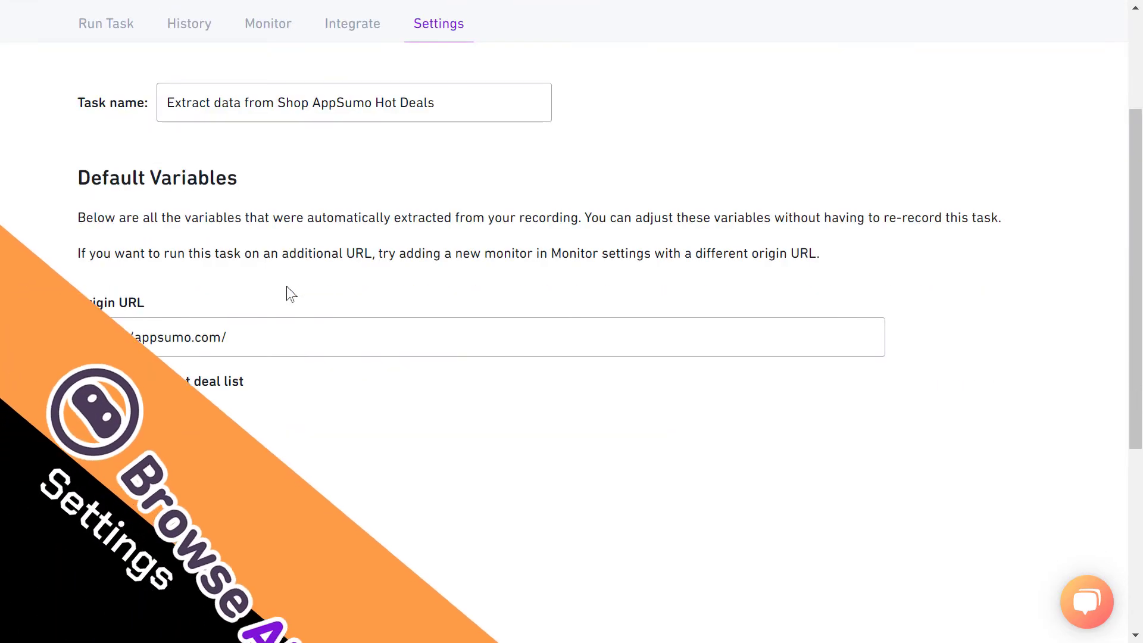
pyautogui.scroll(-3, 214, 285)
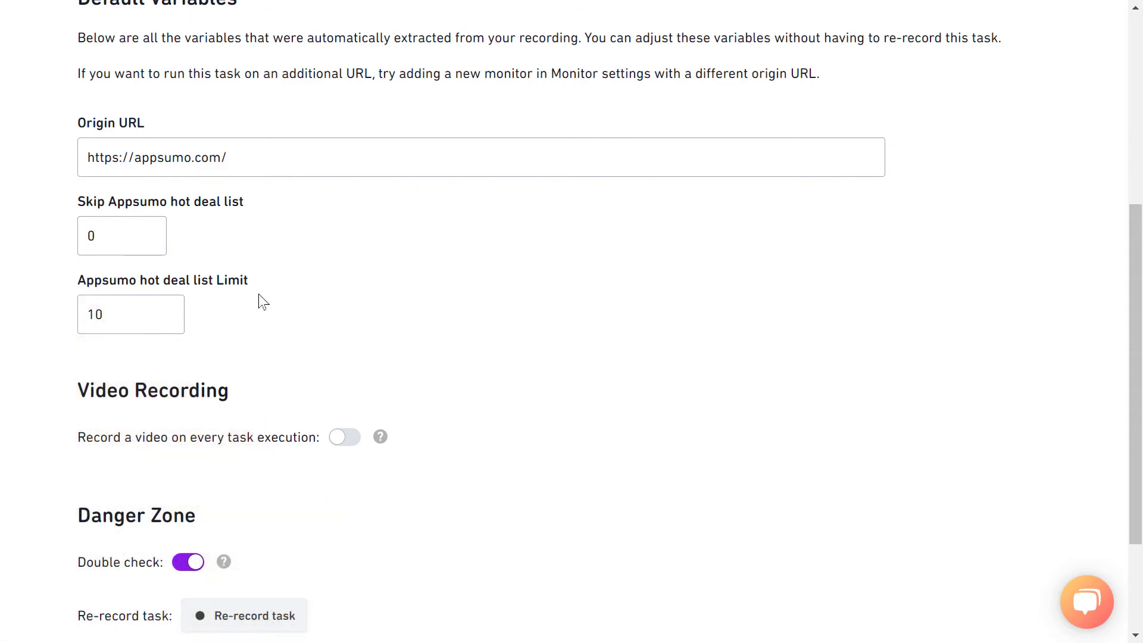
pyautogui.scroll(-3, 174, 294)
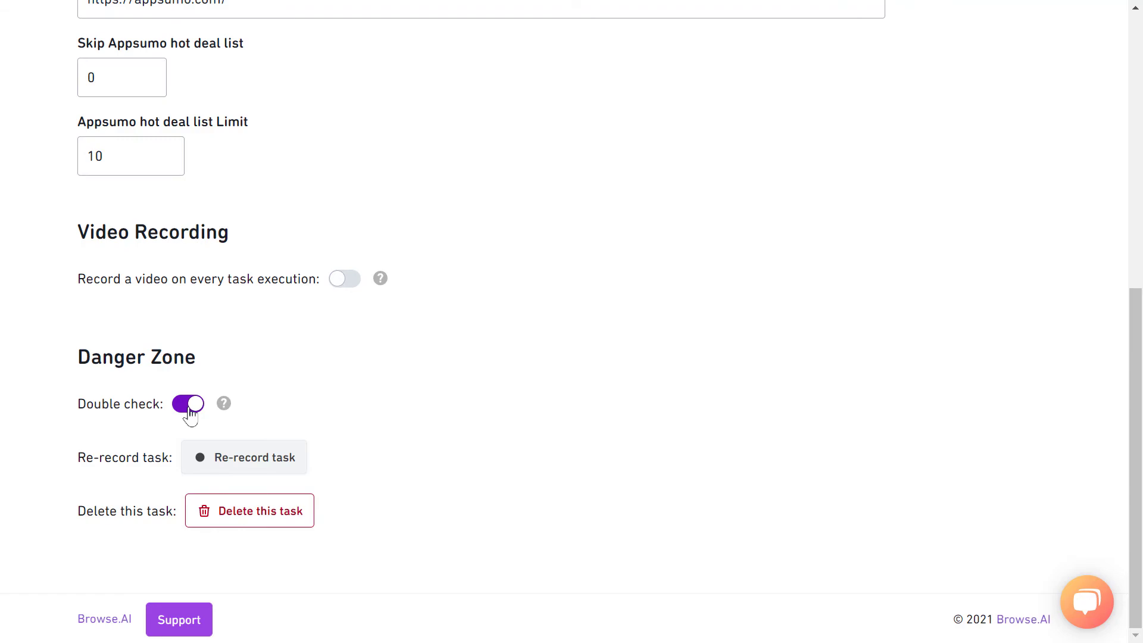
pyautogui.scroll(9, 384, 410)
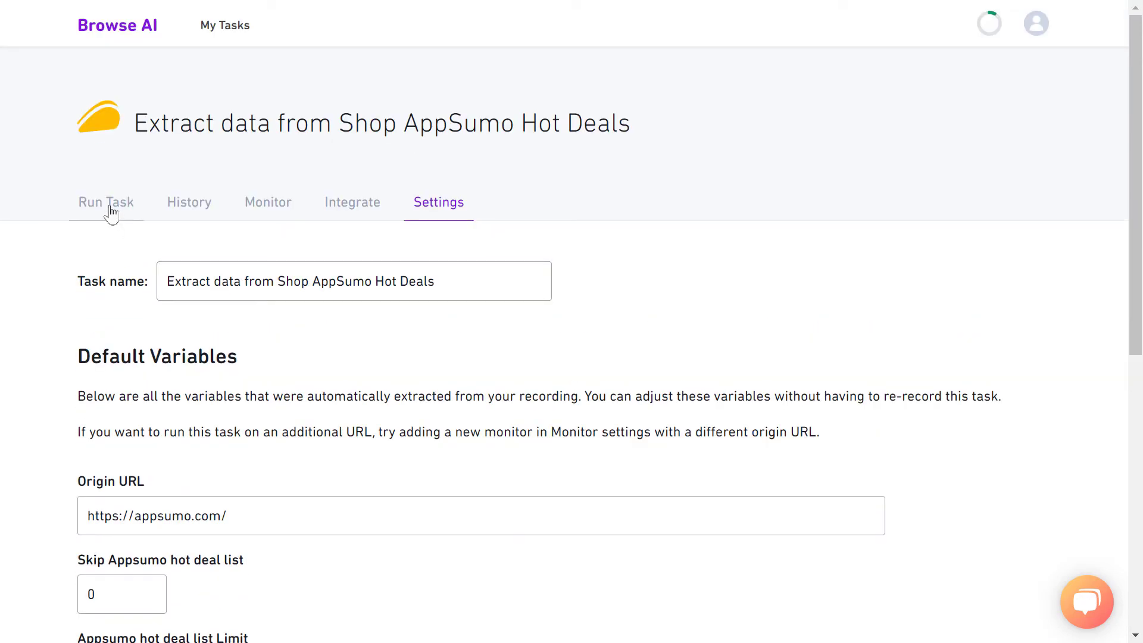
# - Download the earlier run's 14 hot deals as CSV and open the file in Excel
pyautogui.click(111, 212)
pyautogui.scroll(-2, 510, 347)
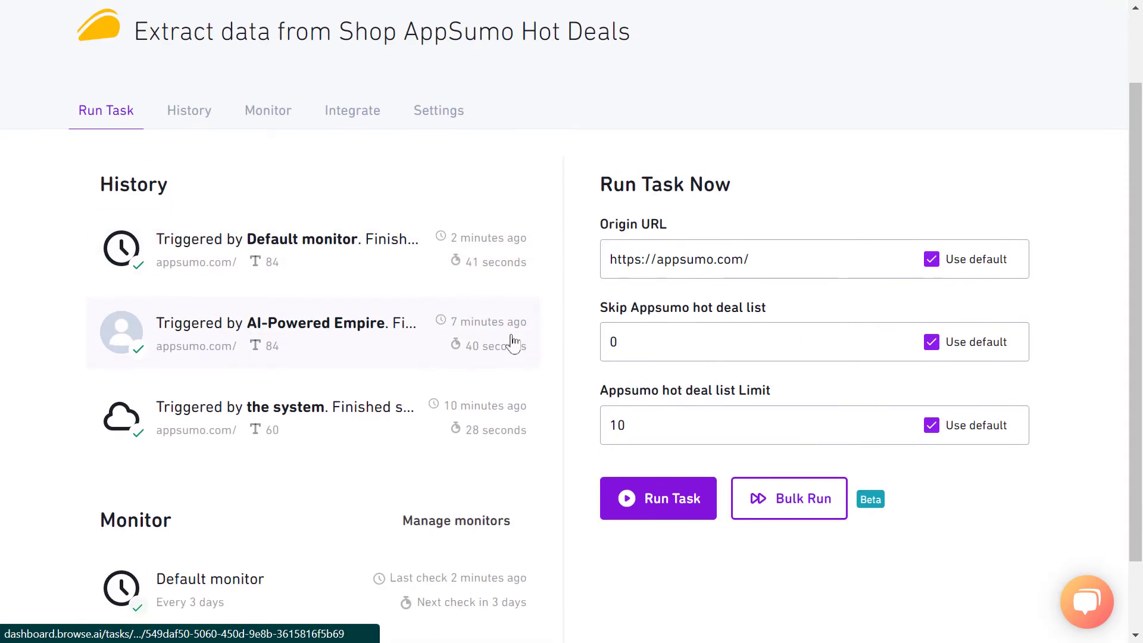
pyautogui.scroll(-2, 511, 340)
pyautogui.scroll(2, 173, 190)
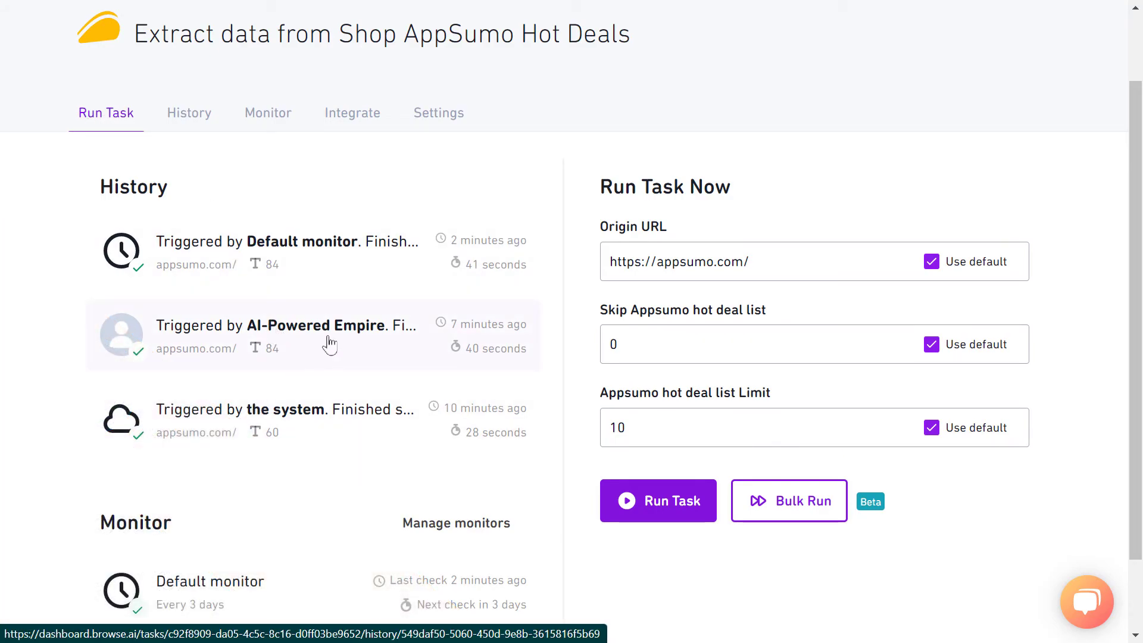
pyautogui.click(329, 344)
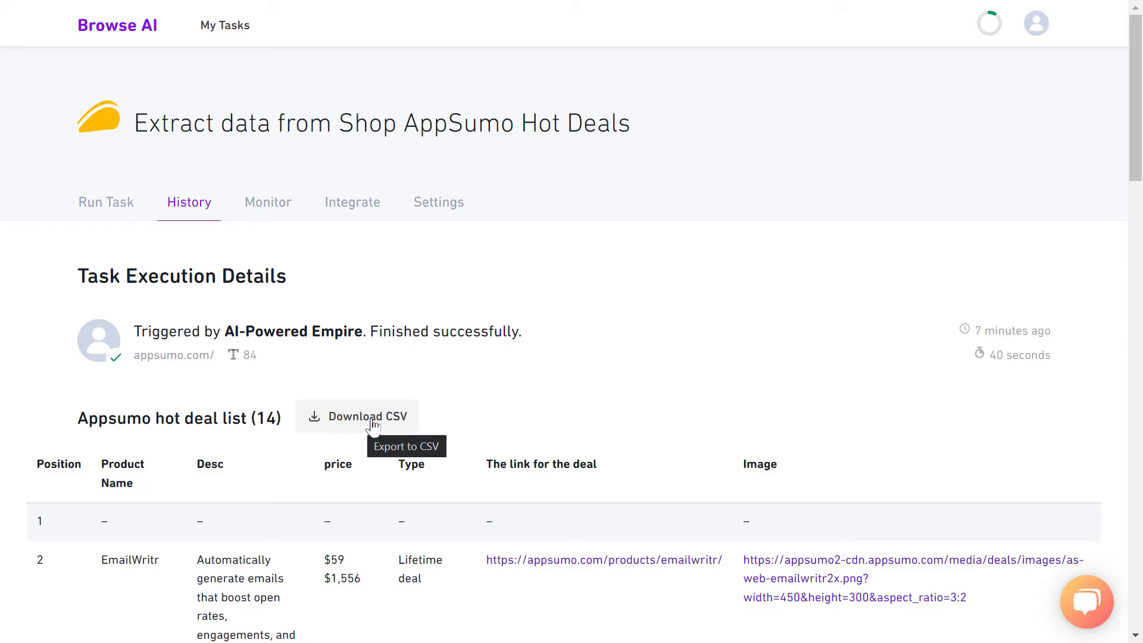
pyautogui.click(374, 420)
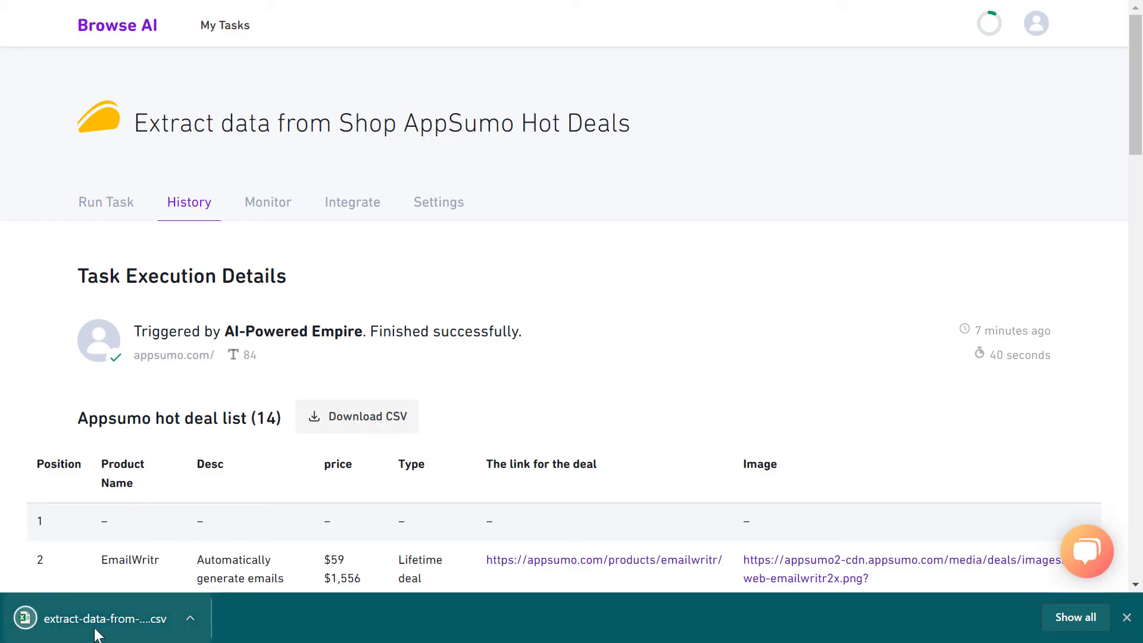
pyautogui.click(96, 631)
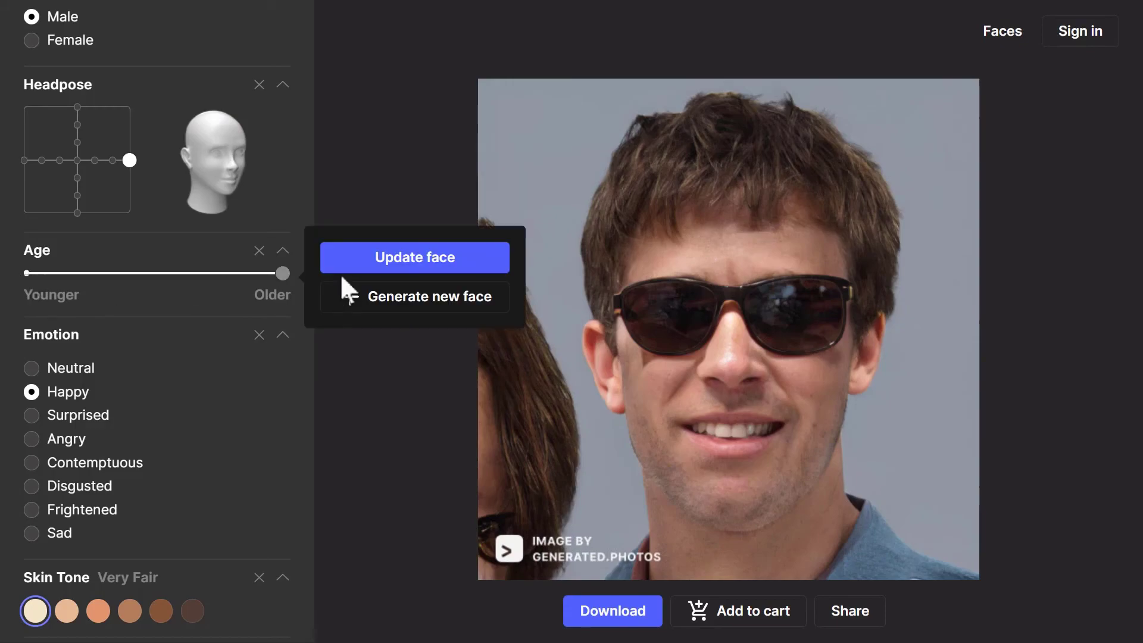
# - Regenerate the face with a Contemptuous emotion, then with grey hair
pyautogui.scroll(-3, 56, 266)
pyautogui.click(36, 284)
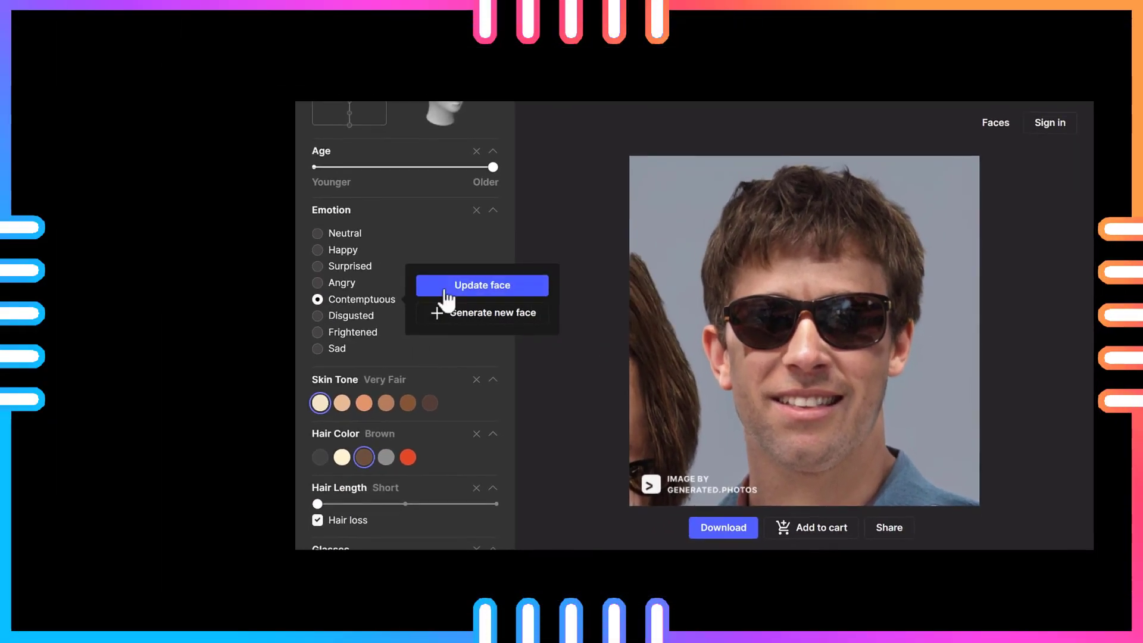
pyautogui.click(238, 271)
pyautogui.scroll(-2, 596, 322)
pyautogui.scroll(2, 605, 306)
pyautogui.scroll(-2, 594, 342)
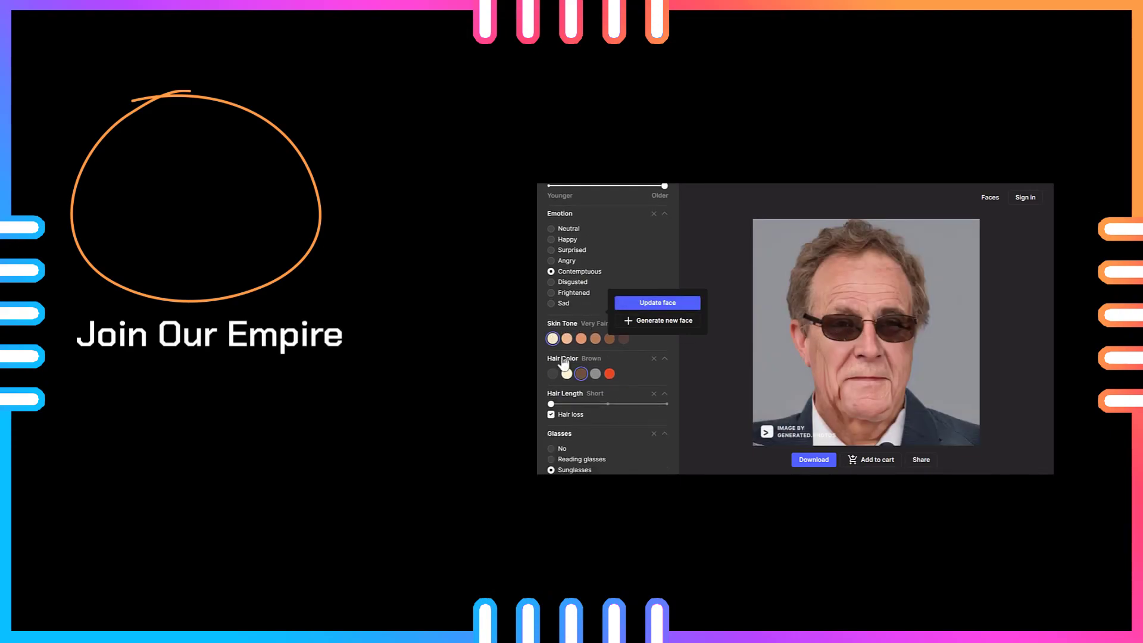
pyautogui.click(595, 333)
pyautogui.click(672, 324)
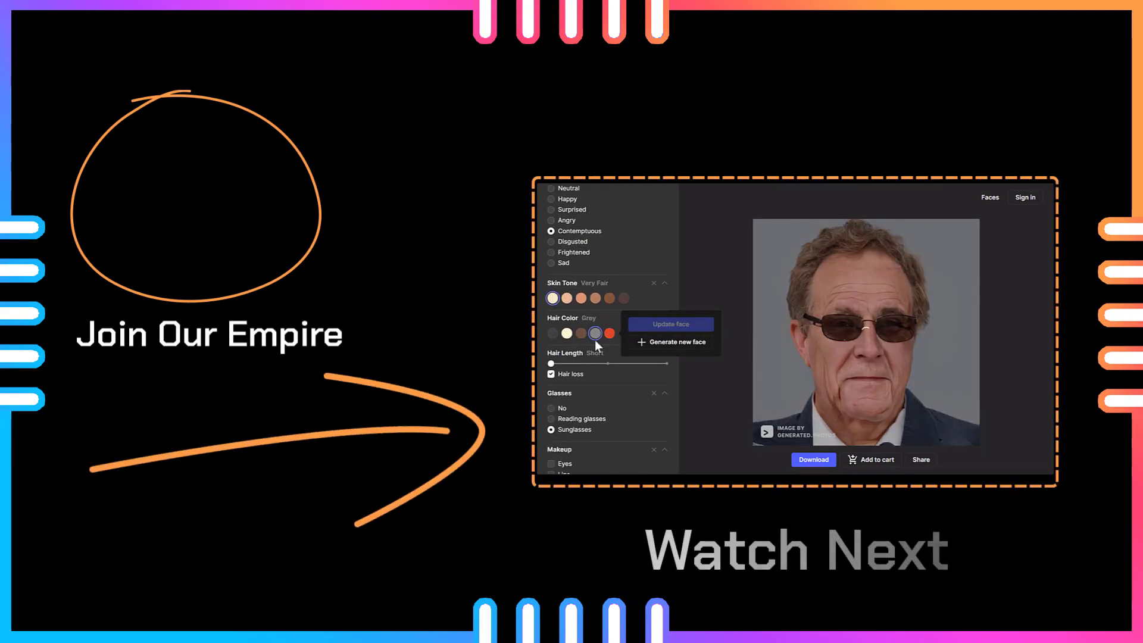
# - Regenerate the face younger with a Sad emotion and black hair
pyautogui.scroll(4, 642, 398)
pyautogui.scroll(-2, 607, 334)
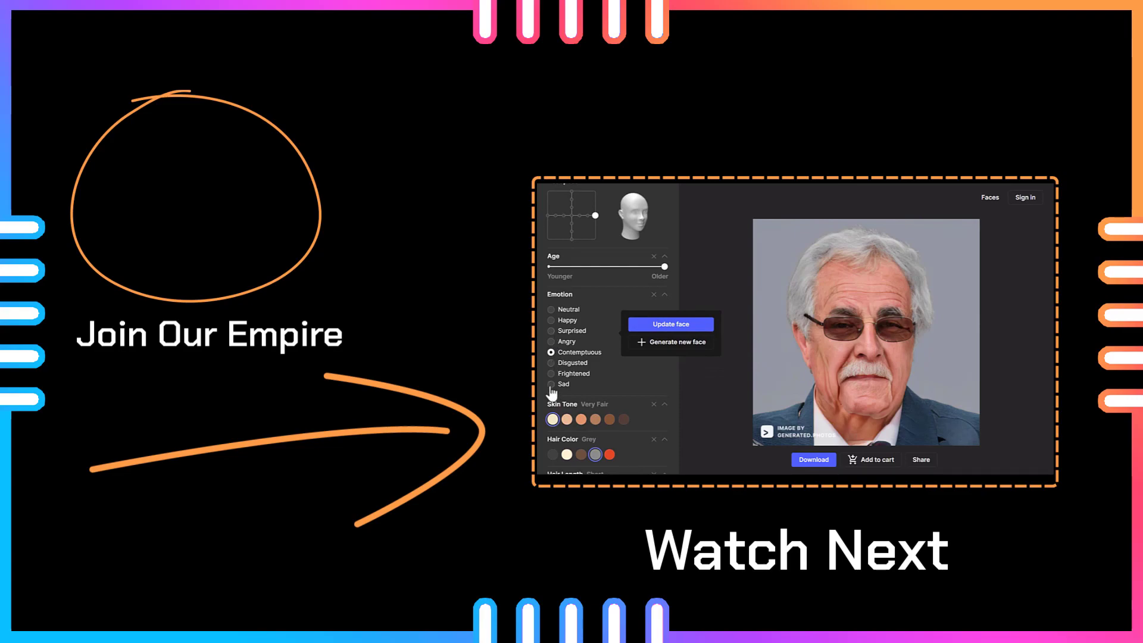
pyautogui.click(552, 384)
pyautogui.moveTo(664, 267); pyautogui.dragTo(583, 266)
pyautogui.click(722, 255)
pyautogui.scroll(-2, 631, 327)
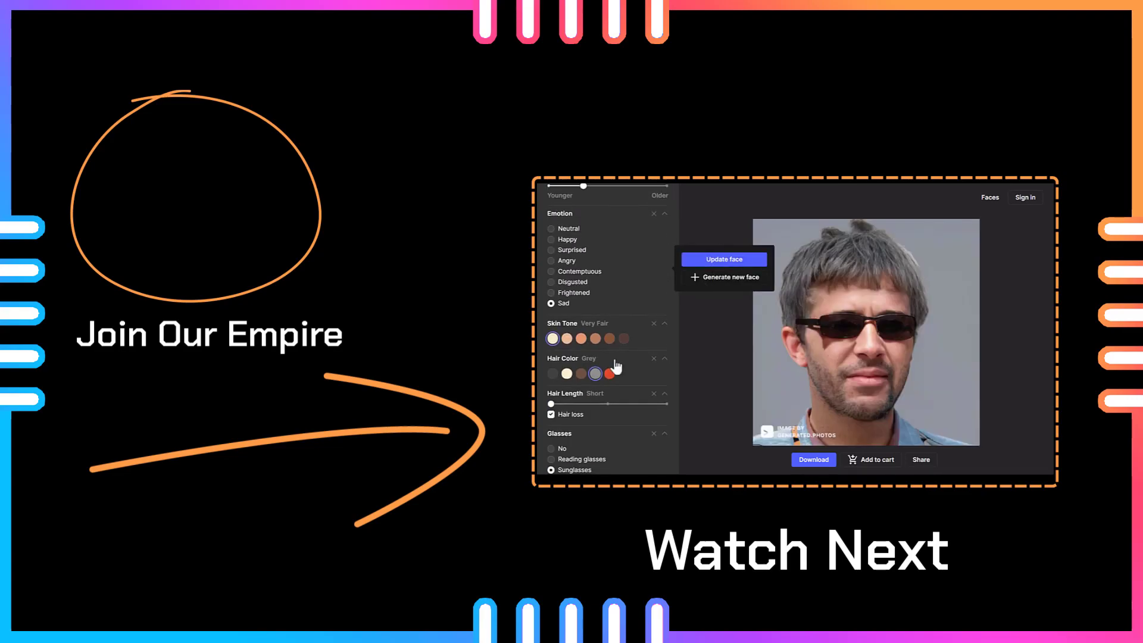
pyautogui.click(553, 374)
pyautogui.click(671, 364)
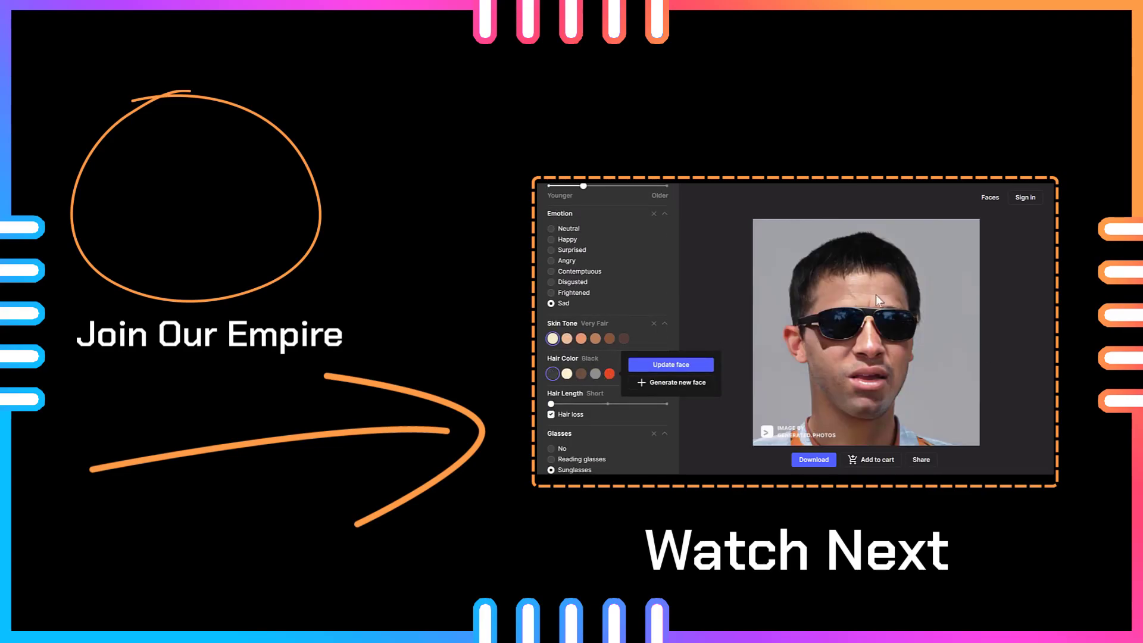